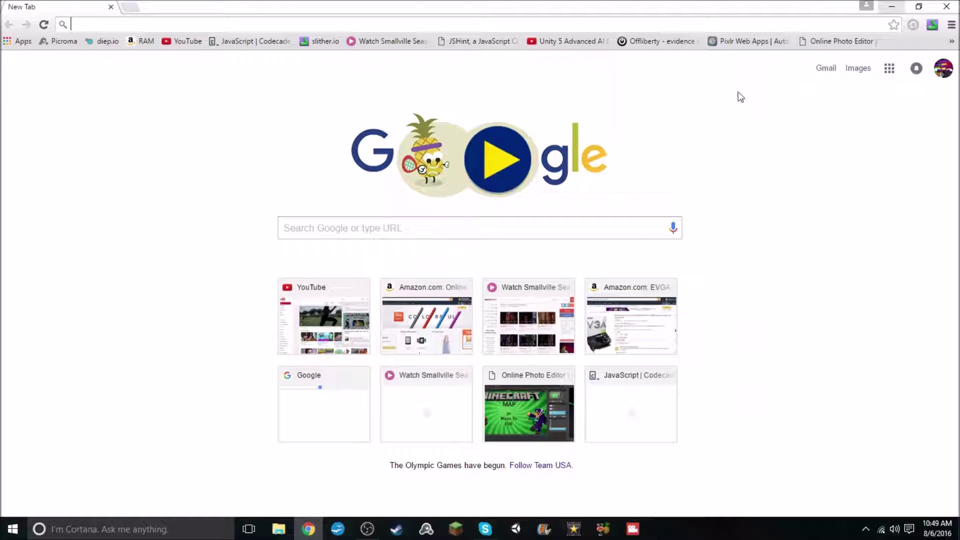
# Step: Open the Pixlr online photo editor at pixlr.com/editor/
pyautogui.write('pix')
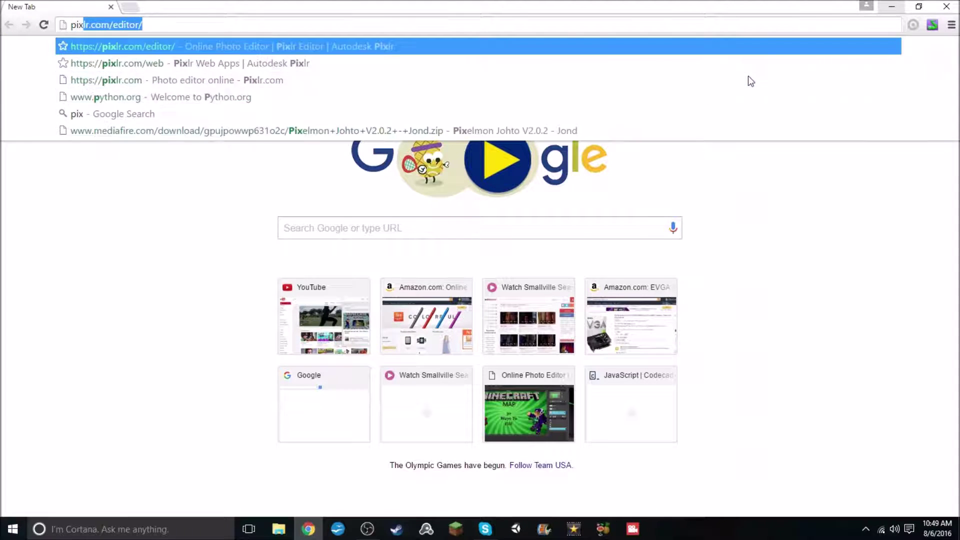
pyautogui.write('lr.xco')
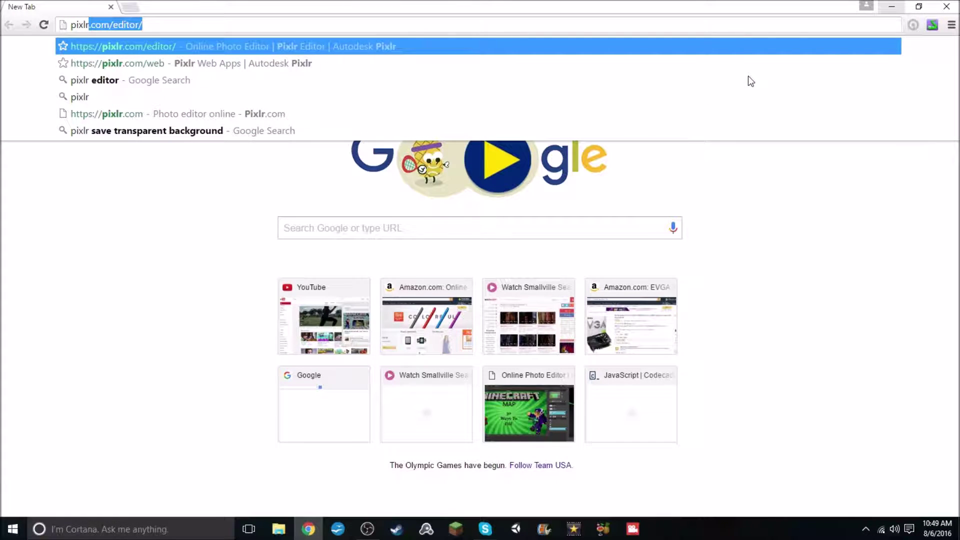
pyautogui.press('BackSpace')
pyautogui.press('BackSpace')
pyautogui.press('BackSpace')
pyautogui.press('BackSpace')
pyautogui.write('.x')
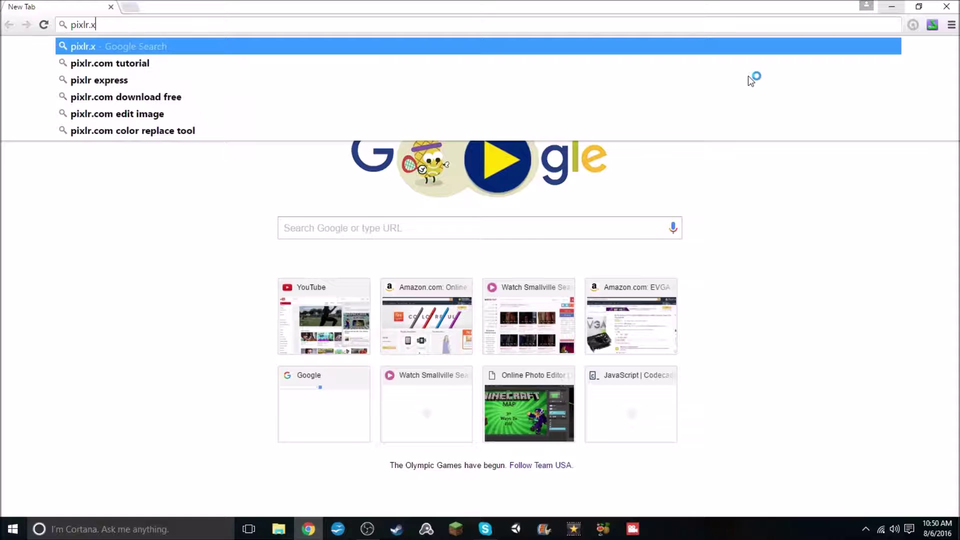
pyautogui.press('BackSpace')
pyautogui.write('c')
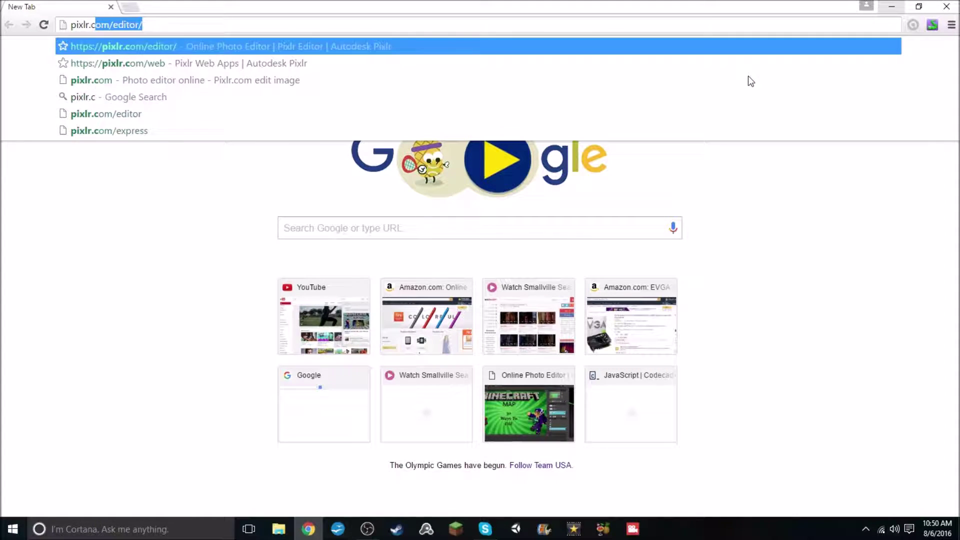
pyautogui.write('om/editor/')
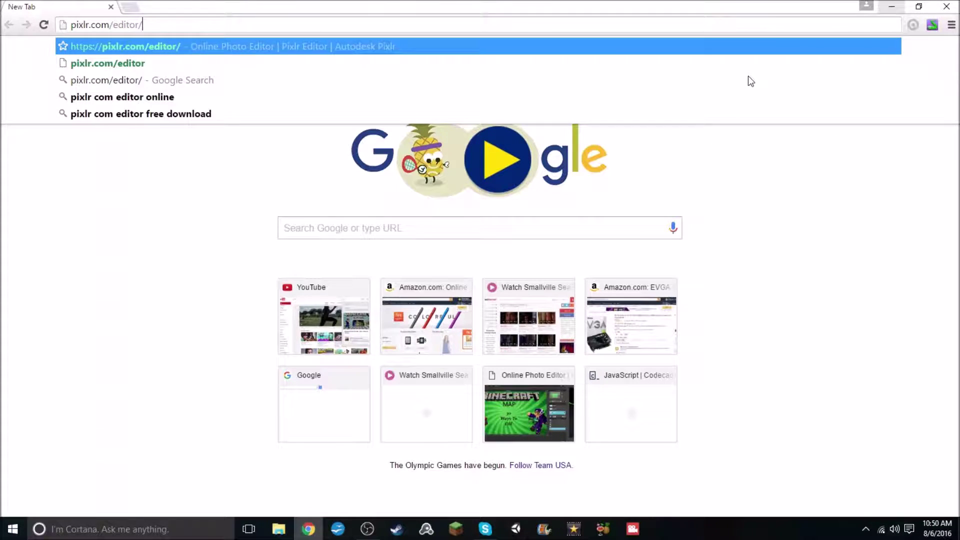
pyautogui.press('Return')
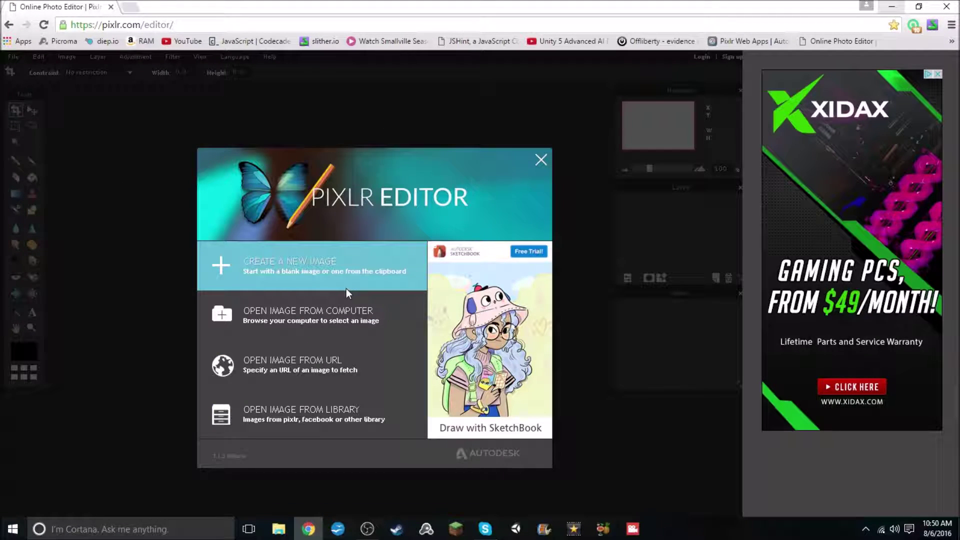
# Step: Create a new blank image of 1280 × 720 px with a transparent background
pyautogui.click(284, 277)
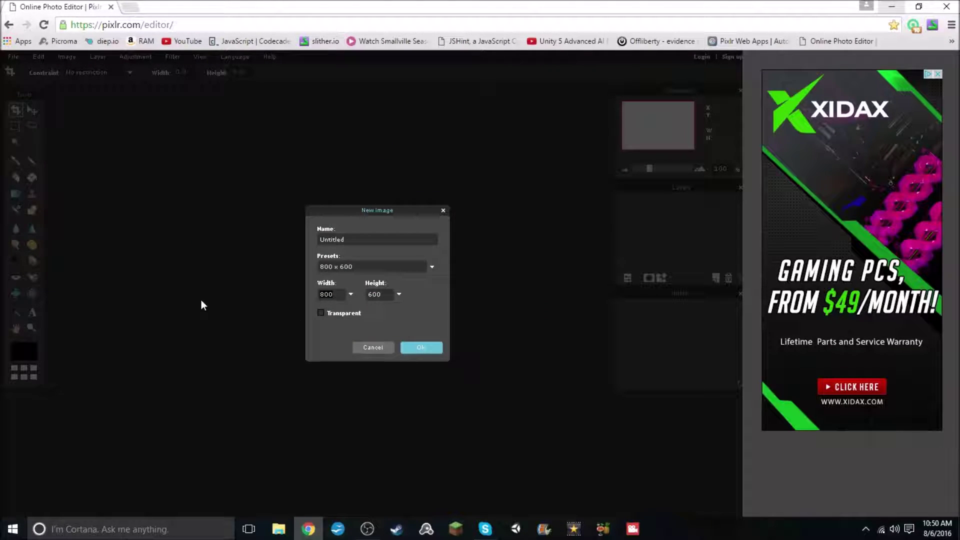
pyautogui.write('1280')
pyautogui.click(320, 312)
pyautogui.click(425, 349)
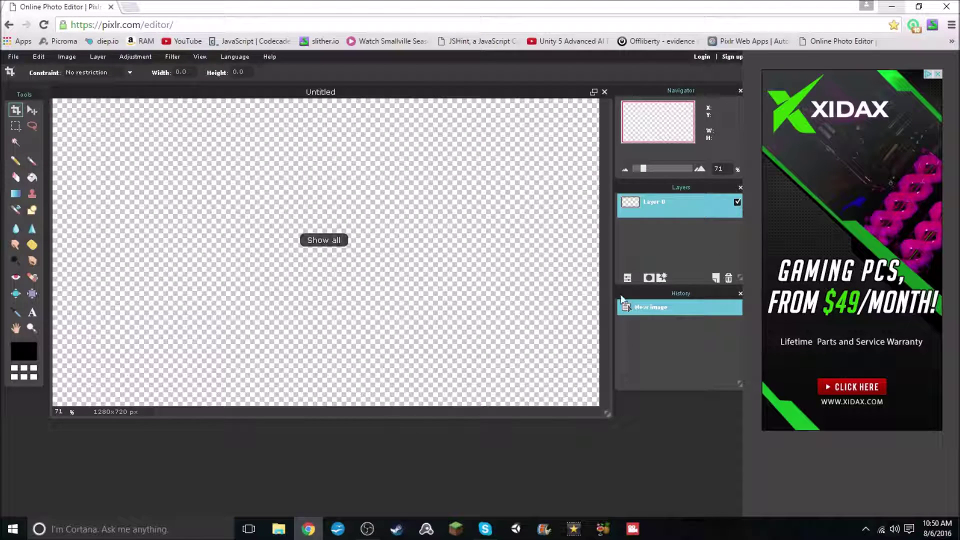
# Step: Search Google Images for "purple blend background" in a new browser tab
pyautogui.click(129, 6)
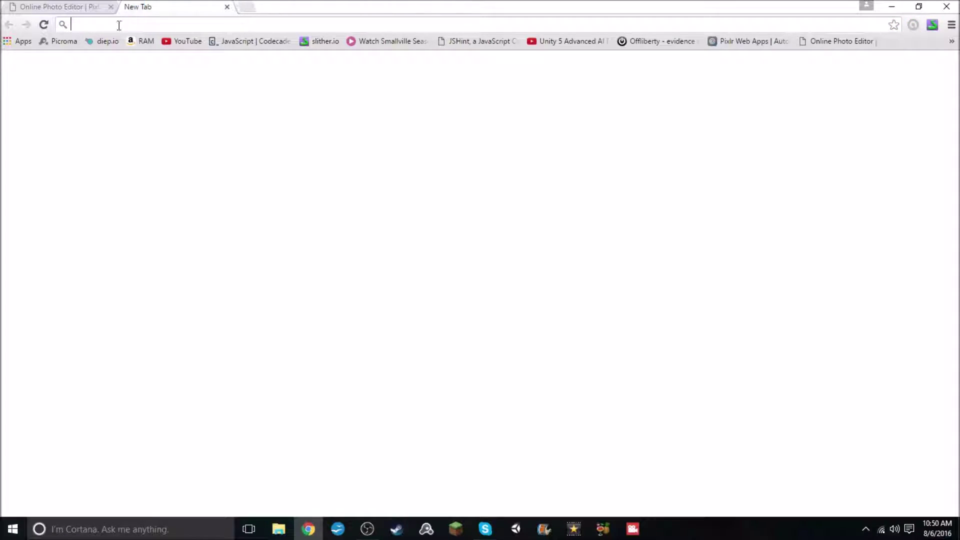
pyautogui.click(410, 234)
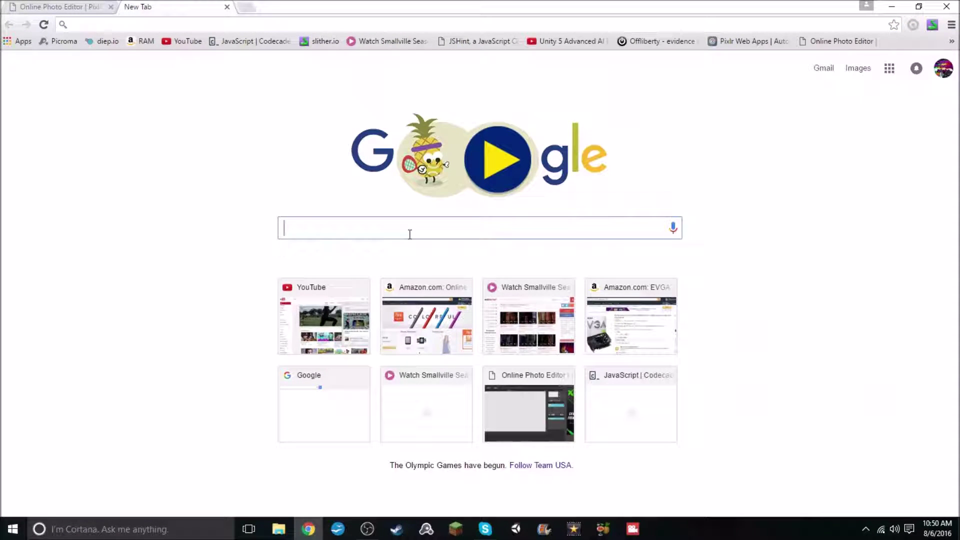
pyautogui.write('Pur')
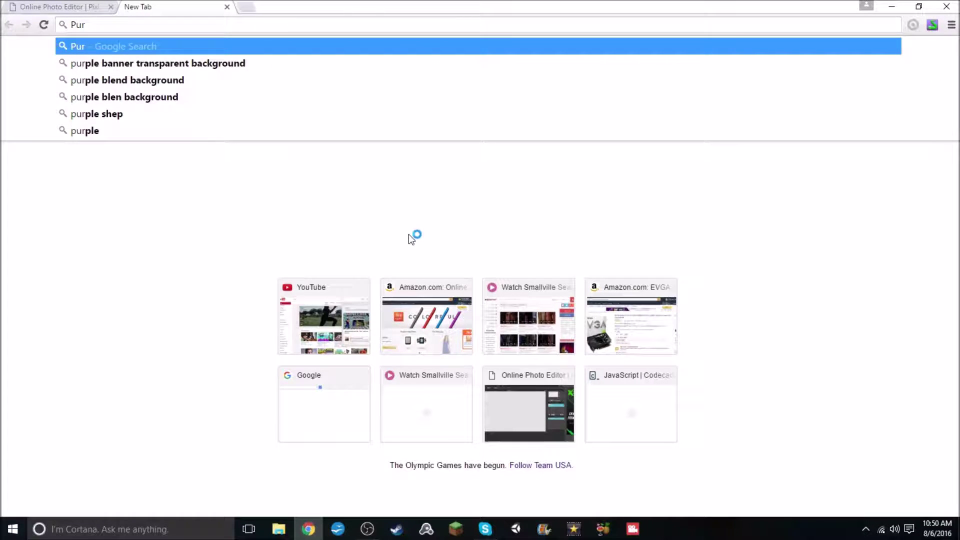
pyautogui.write('ple blend%20background')
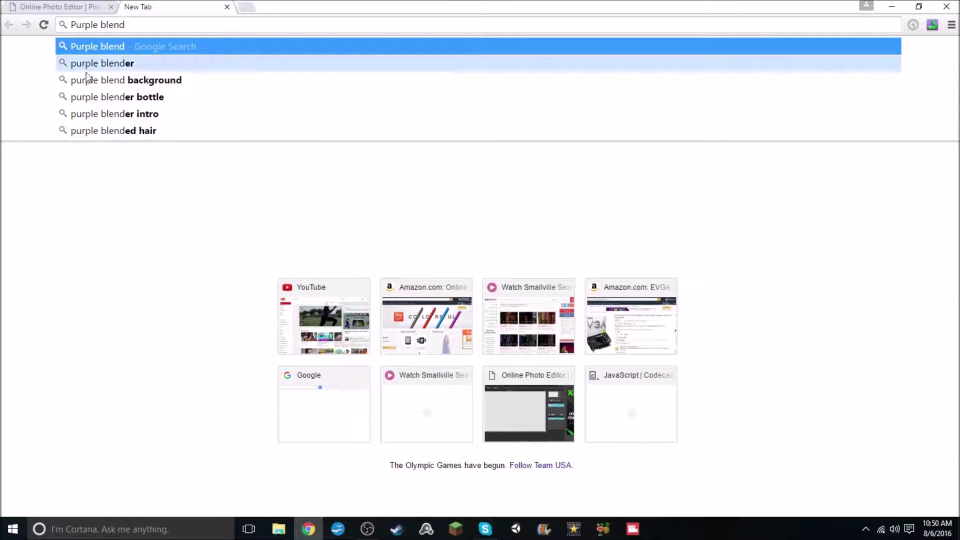
pyautogui.click(107, 80)
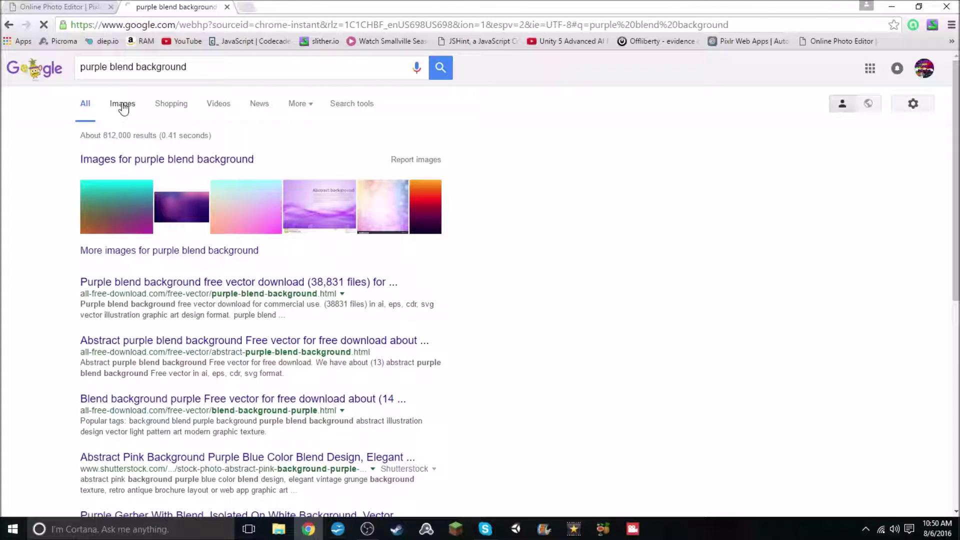
pyautogui.click(122, 103)
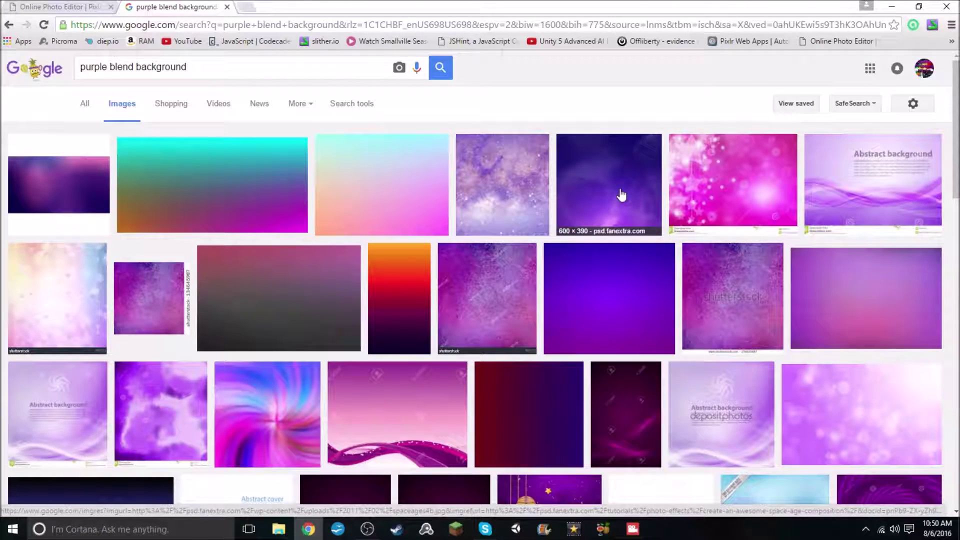
# Step: Pick the 1920 × 1200 dark-blue-to-white gradient from the image results and start saving it to the computer
pyautogui.scroll(-6, 553, 272)
pyautogui.scroll(-1, 358, 270)
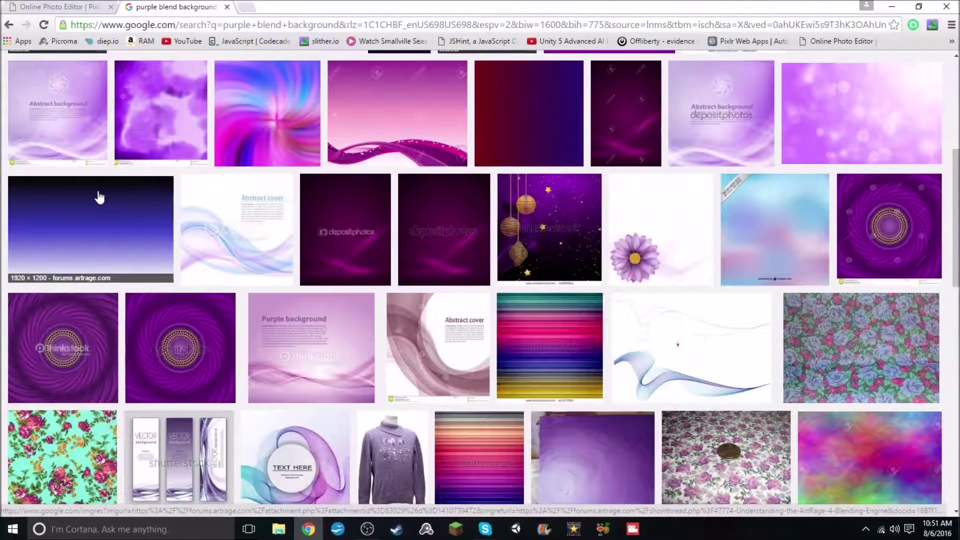
pyautogui.scroll(6, 98, 250)
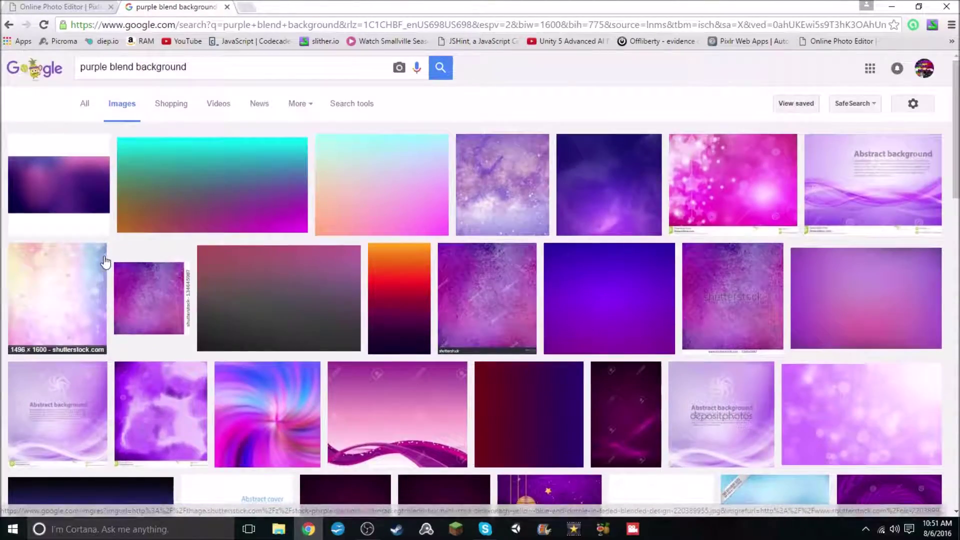
pyautogui.scroll(-2, 100, 275)
pyautogui.scroll(-4, 100, 275)
pyautogui.rightClick(146, 242)
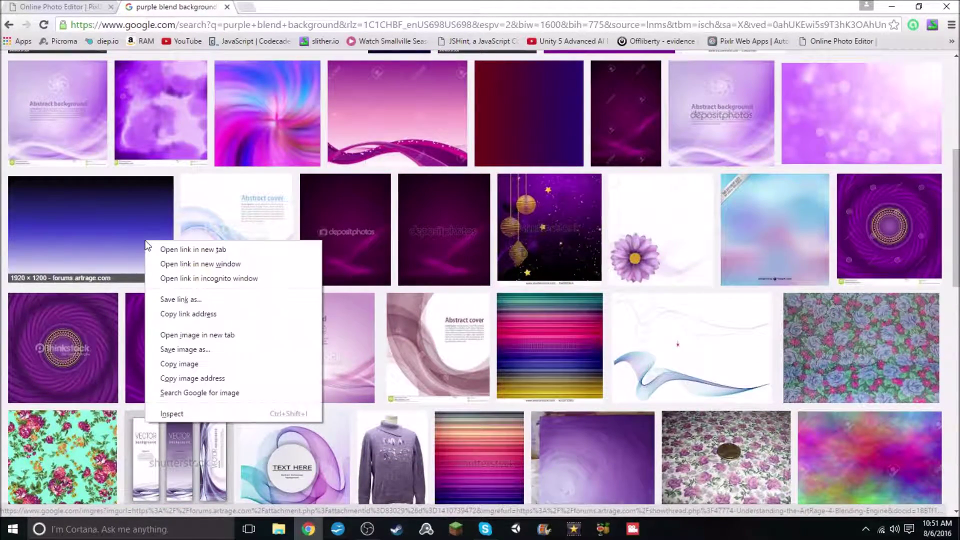
pyautogui.click(216, 350)
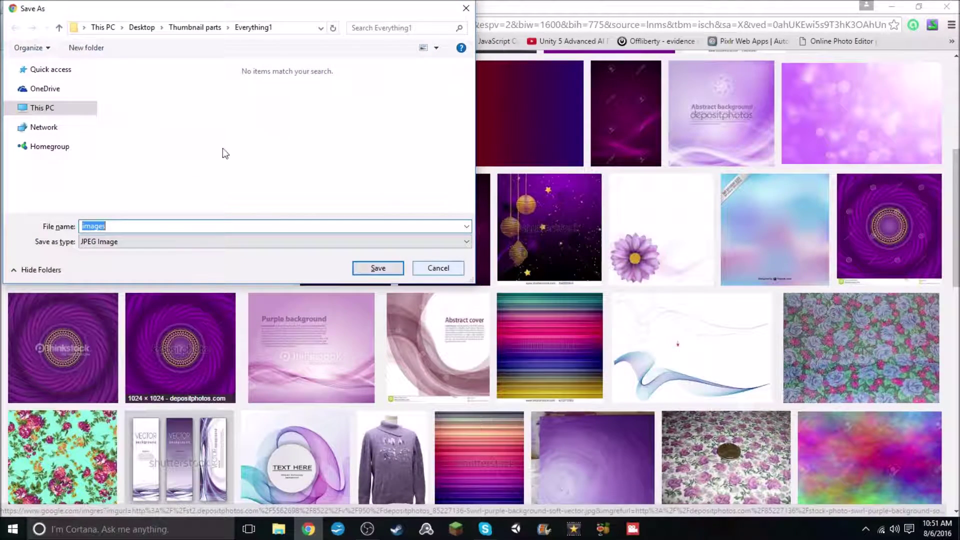
# Step: Save the gradient as a JPEG named Background in the Thumbnail Tutorial folder inside Documents
pyautogui.click(115, 29)
pyautogui.doubleClick(276, 94)
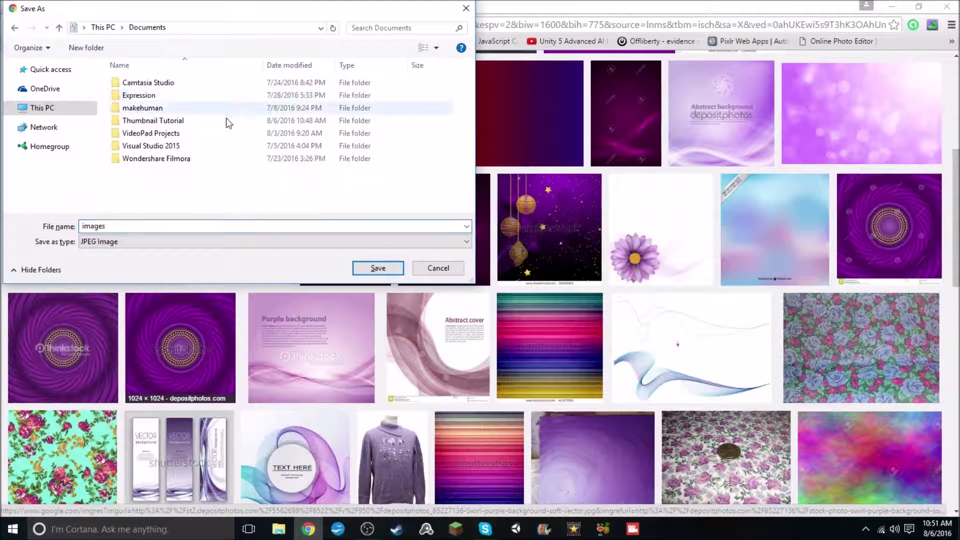
pyautogui.doubleClick(180, 121)
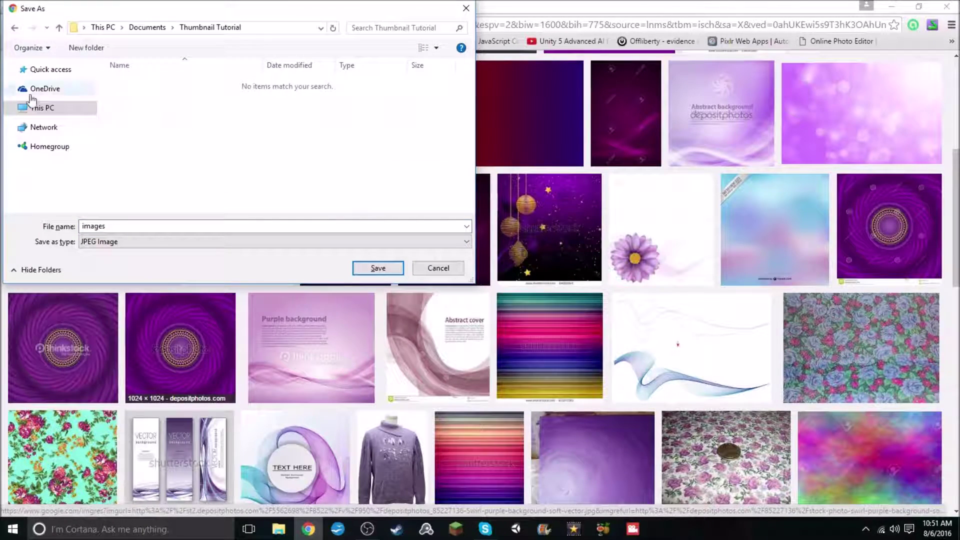
pyautogui.moveTo(157, 223); pyautogui.dragTo(6, 225)
pyautogui.write('Bac')
pyautogui.write('kgrioudn')
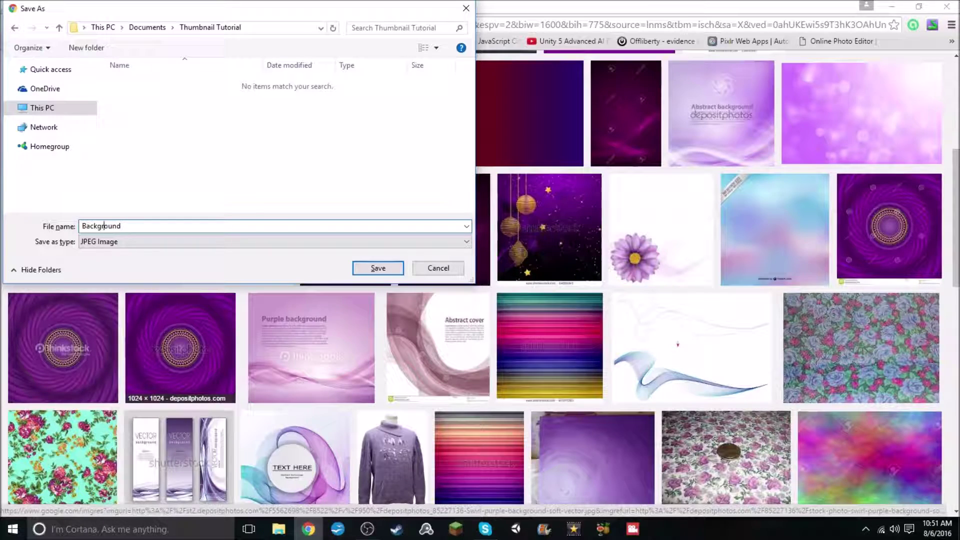
pyautogui.click(379, 269)
pyautogui.scroll(2, 205, 400)
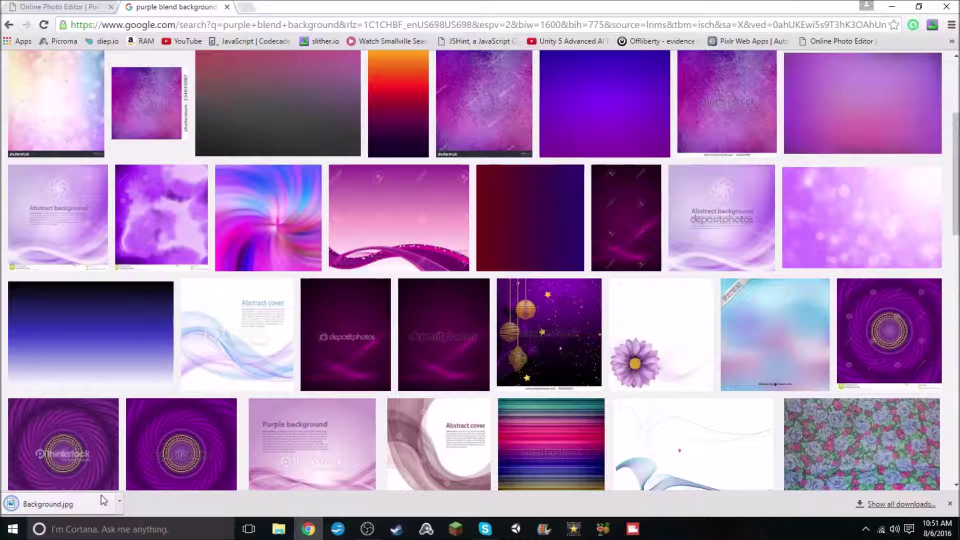
pyautogui.scroll(4, 223, 323)
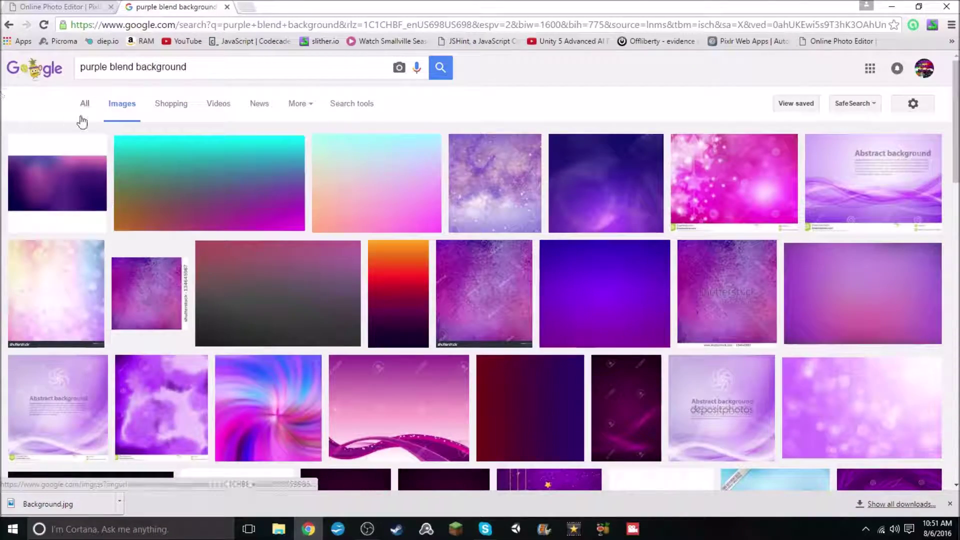
pyautogui.click(44, 6)
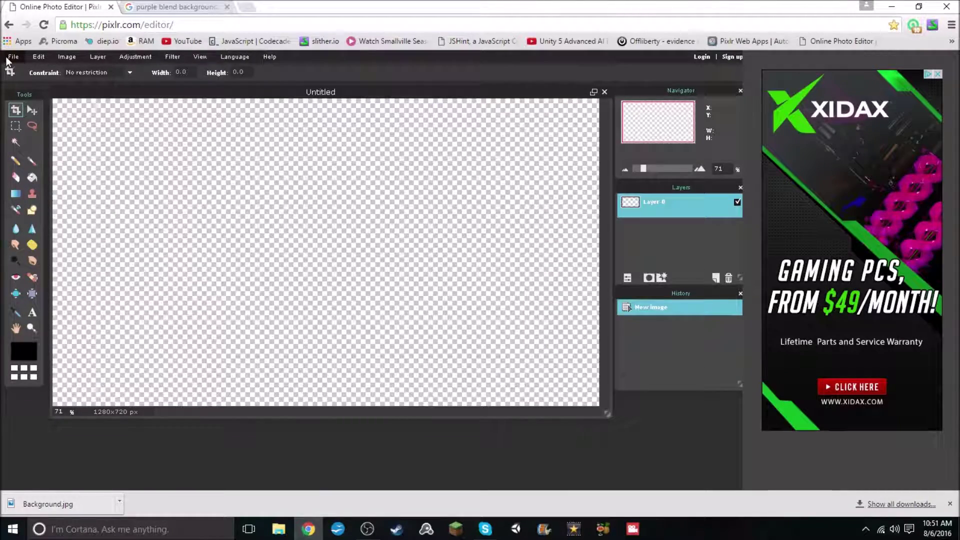
pyautogui.click(210, 8)
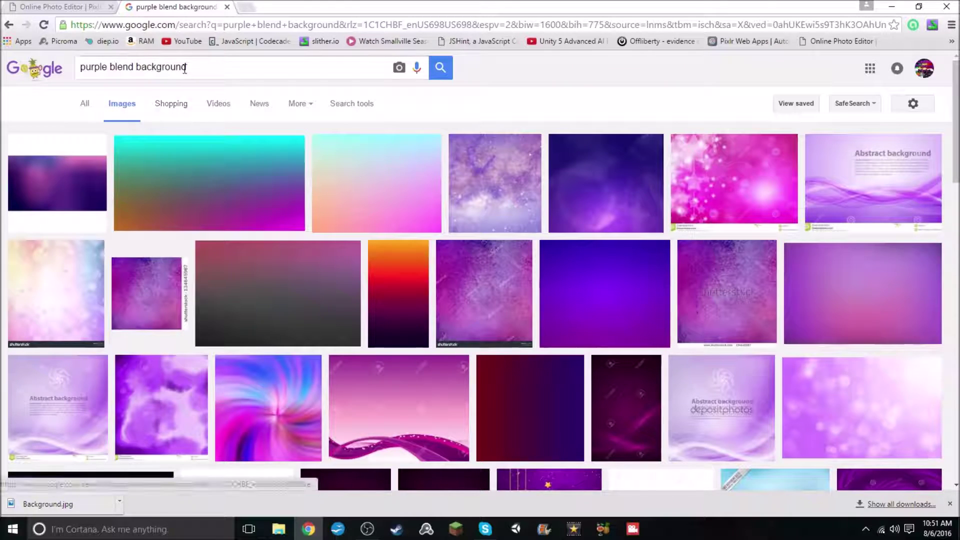
# Step: Replace the image search with "minecraft logo transparent"
pyautogui.moveTo(197, 67); pyautogui.dragTo(58, 47)
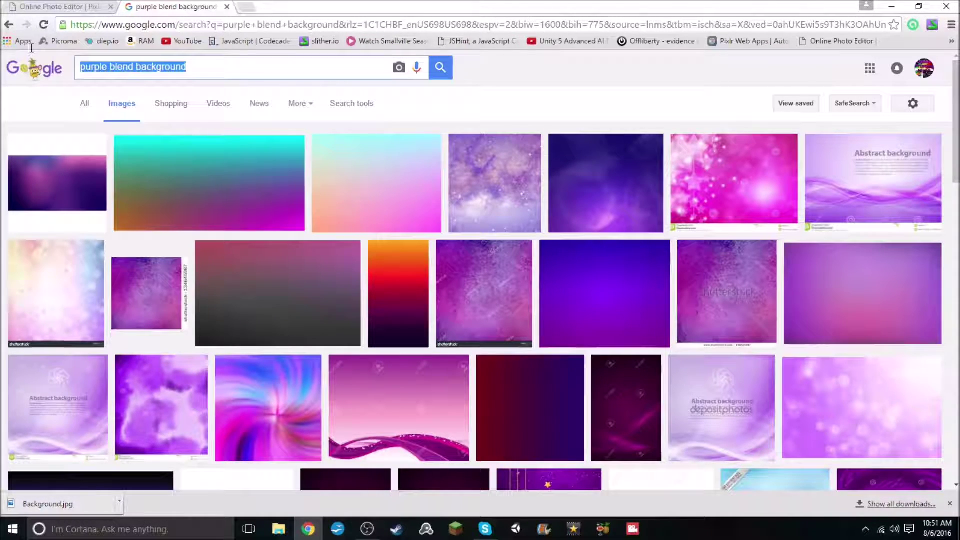
pyautogui.write('mine')
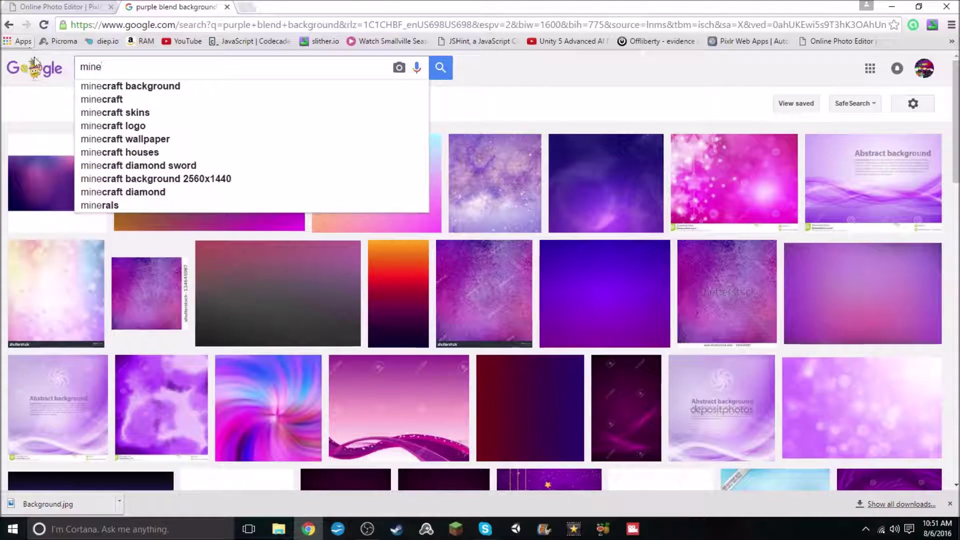
pyautogui.press('BackSpace')
pyautogui.press('BackSpace')
pyautogui.press('BackSpace')
pyautogui.press('BackSpace')
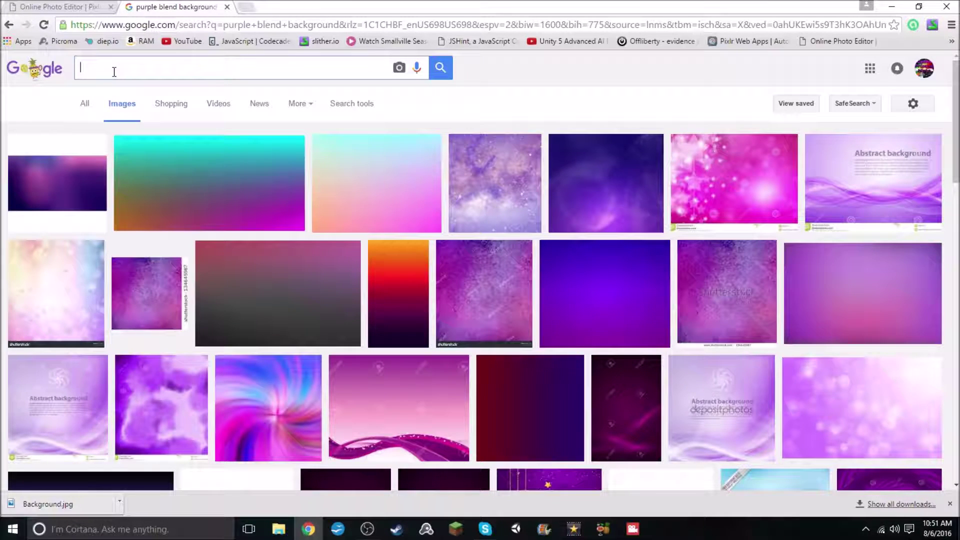
pyautogui.write('mine')
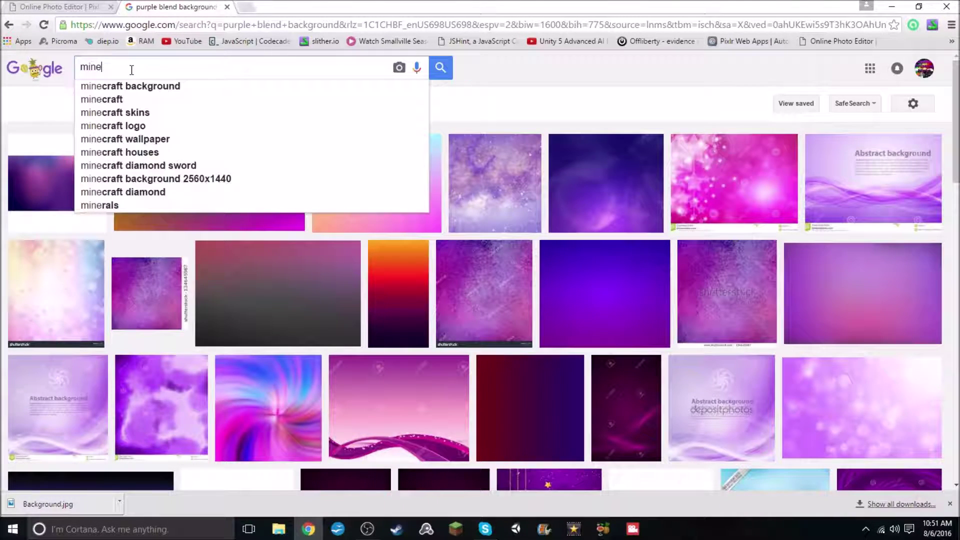
pyautogui.write('craft logo')
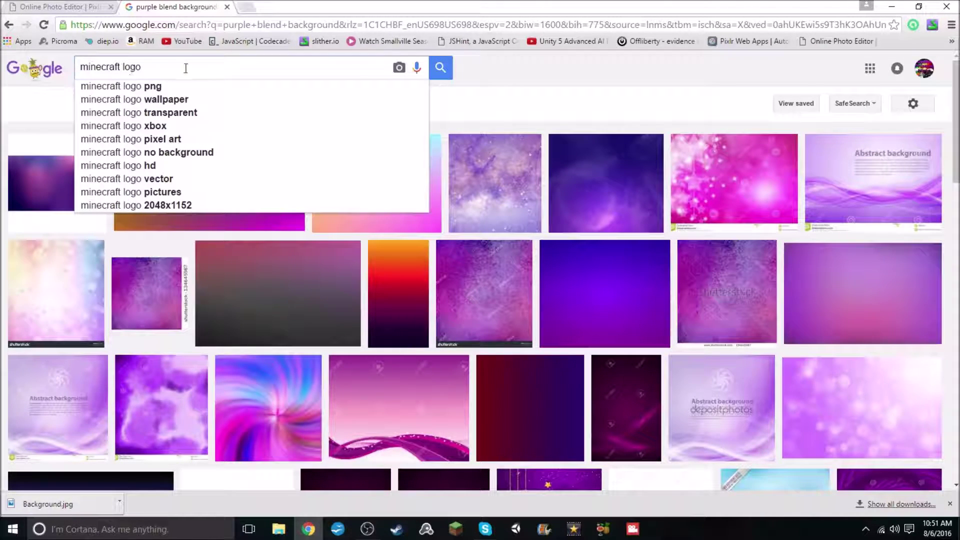
pyautogui.click(165, 113)
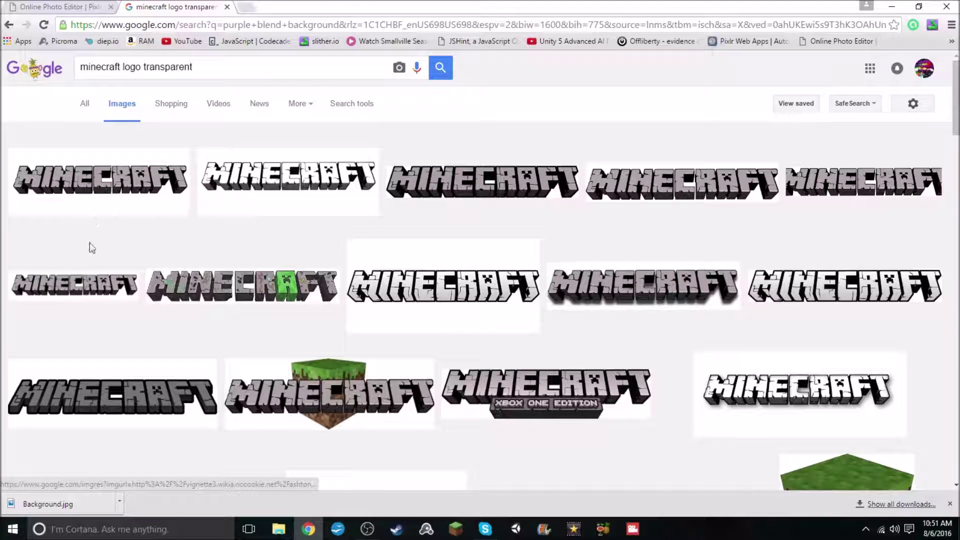
# Step: Preview the 1104 × 202 Minecraft logo with the green letter A from the image results
pyautogui.rightClick(86, 265)
pyautogui.click(323, 251)
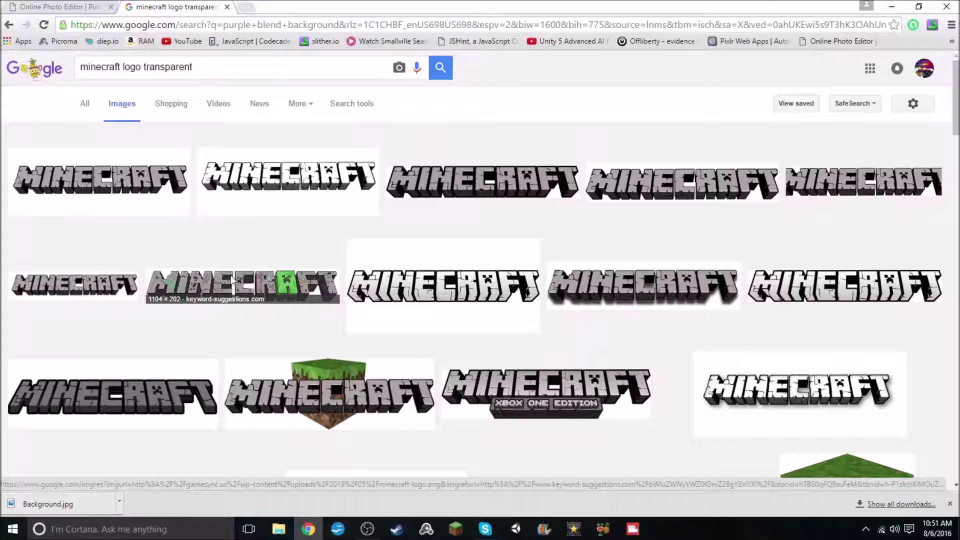
pyautogui.rightClick(232, 280)
pyautogui.click(216, 277)
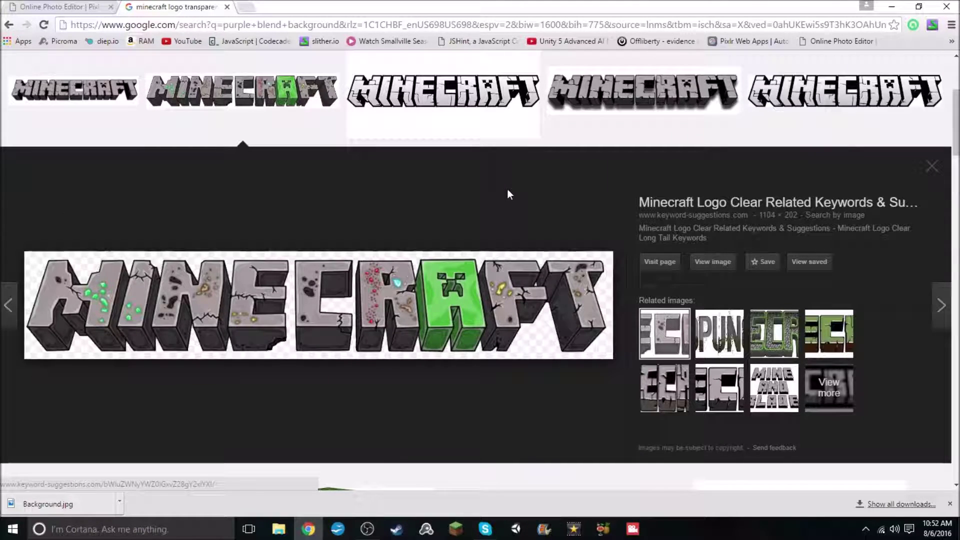
# Step: Browse more logo results and preview the white-to-grey 1765 × 452 Minecraft HD logo with a black outline
pyautogui.scroll(-5, 507, 190)
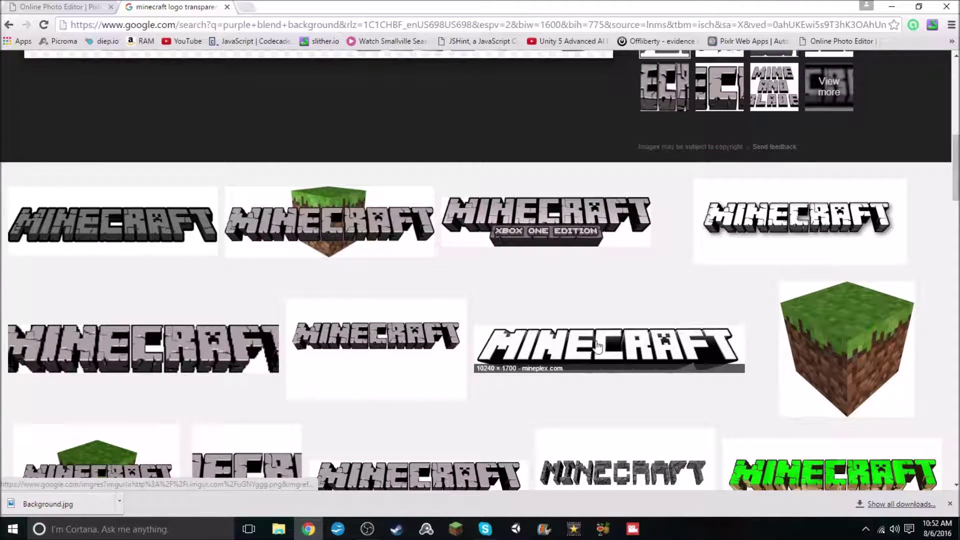
pyautogui.scroll(-5, 570, 308)
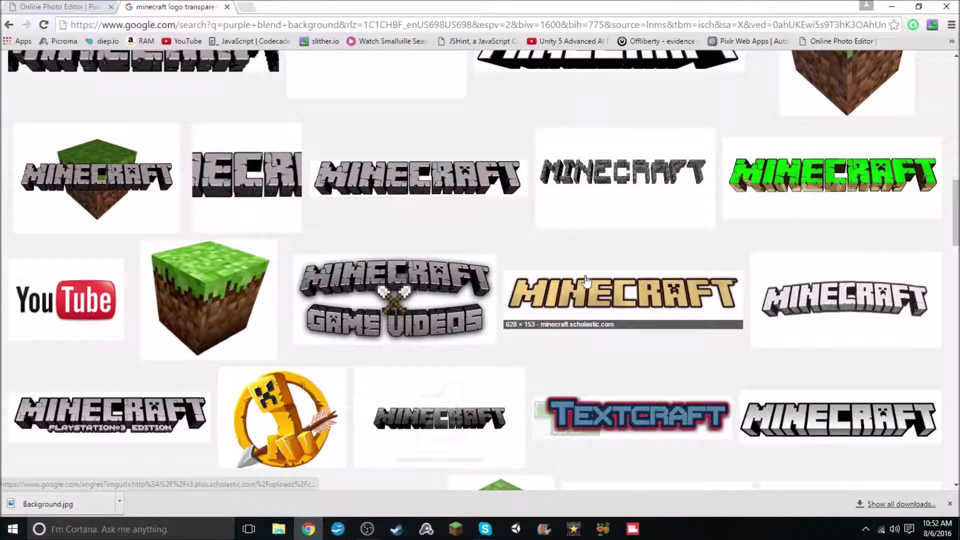
pyautogui.scroll(-2, 618, 277)
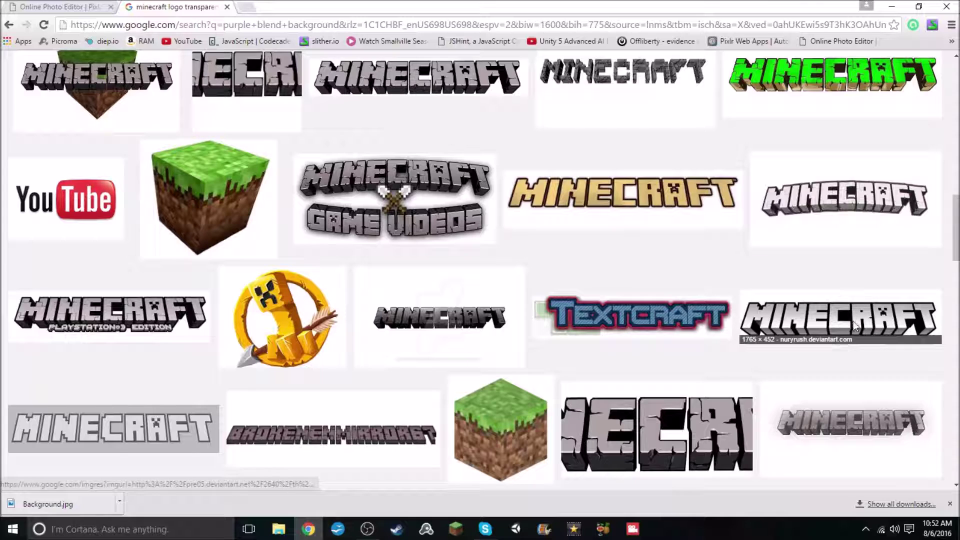
pyautogui.click(844, 300)
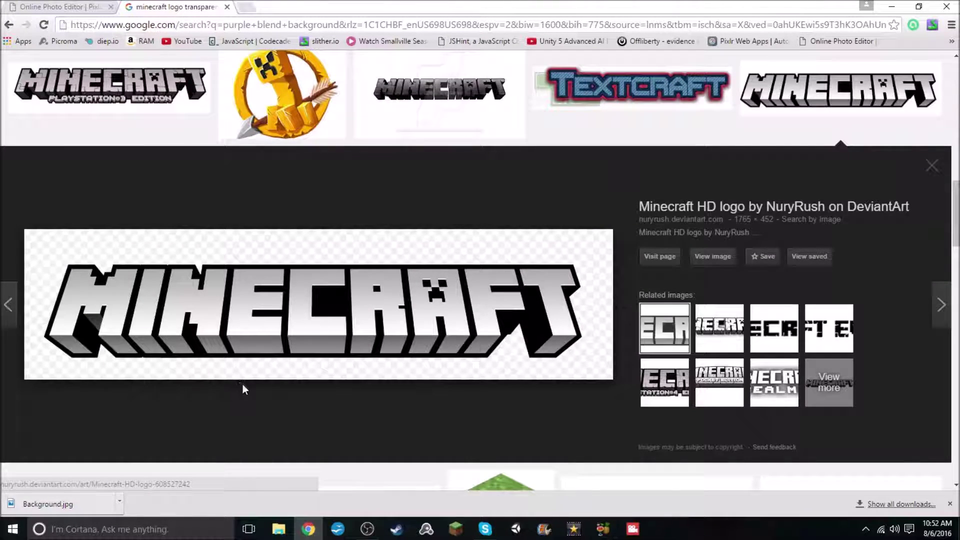
pyautogui.scroll(-8, 320, 395)
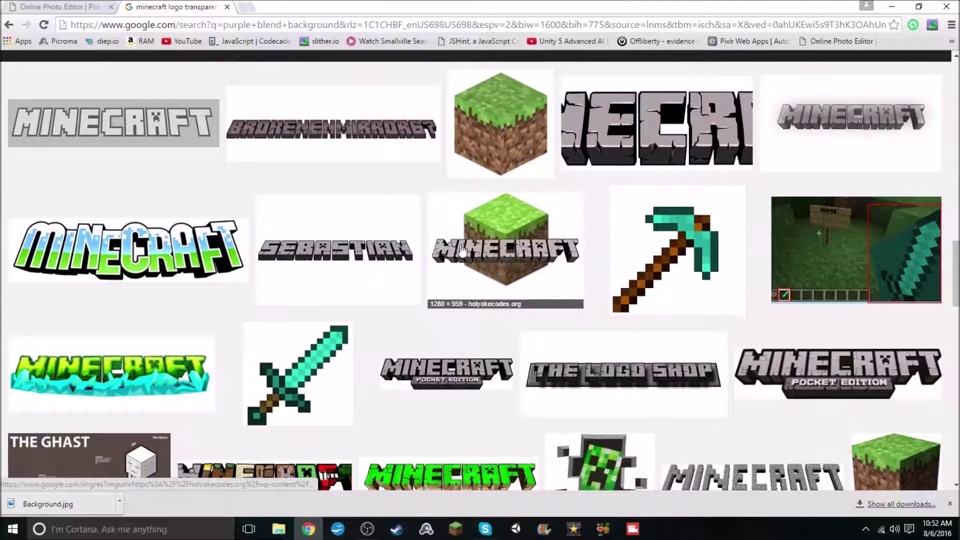
pyautogui.scroll(-10, 440, 243)
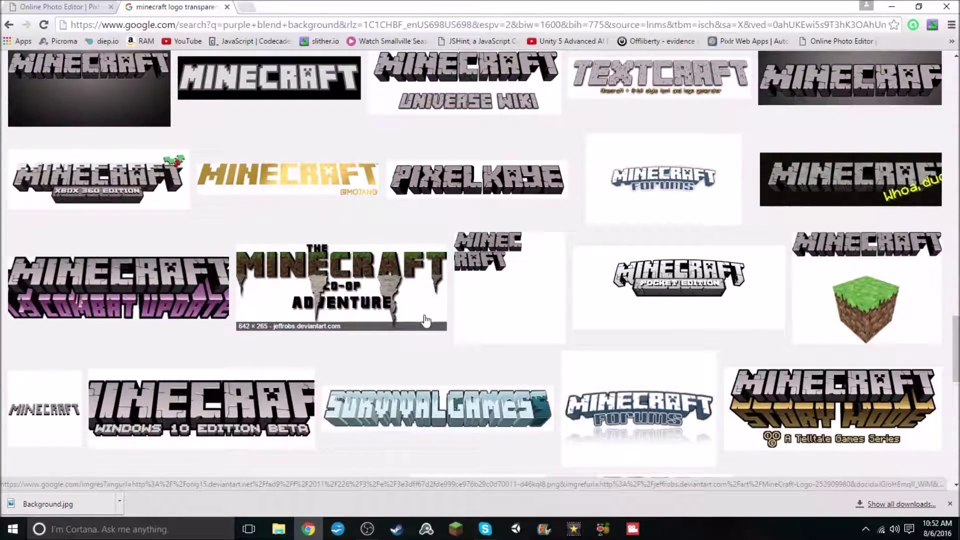
pyautogui.scroll(15, 425, 320)
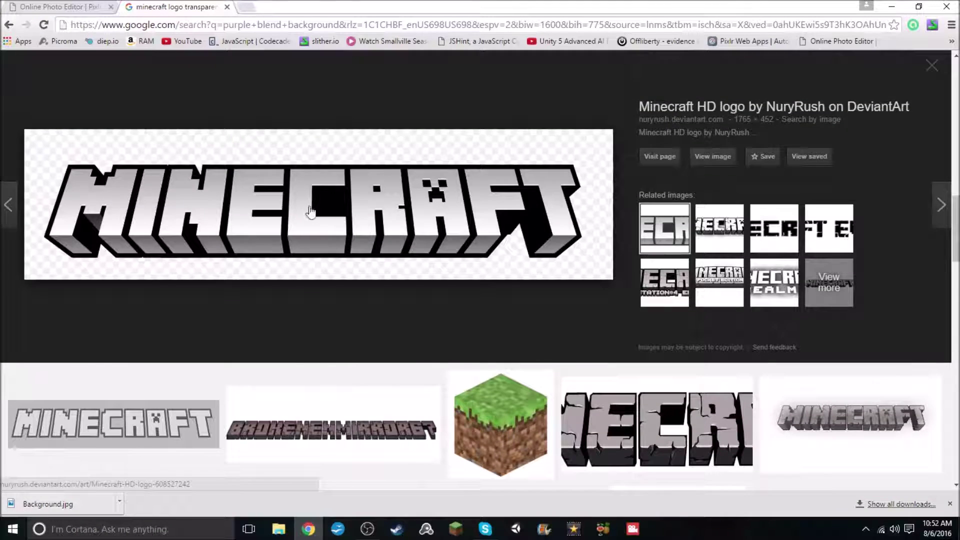
# Step: Save the previewed Minecraft HD logo as a PNG named MC logo in the Thumbnail Tutorial folder
pyautogui.rightClick(258, 200)
pyautogui.click(315, 315)
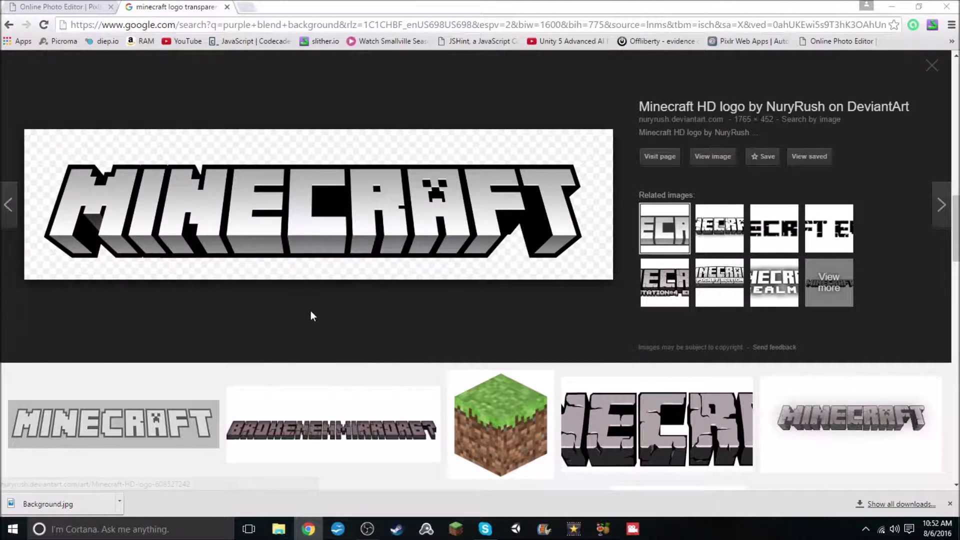
pyautogui.write('MC')
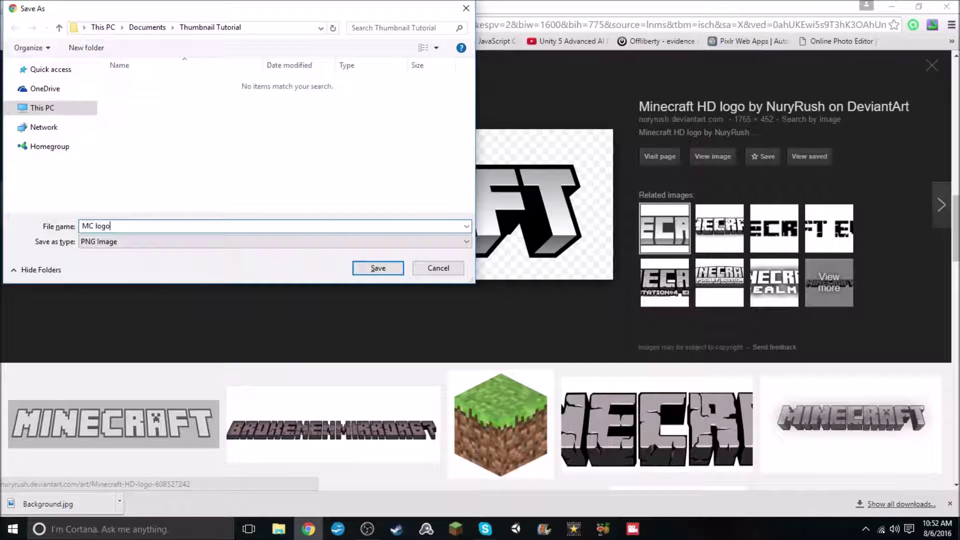
pyautogui.write(' logo')
pyautogui.click(385, 263)
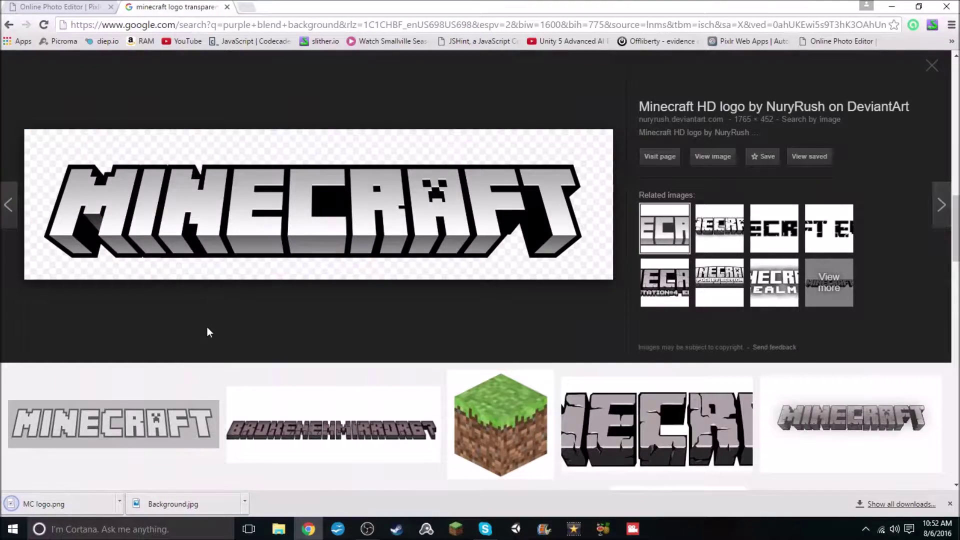
# Step: Search Google for "novaskin" and open the Nova Skin Minecraft Skin Editor
pyautogui.click(207, 327)
pyautogui.moveTo(233, 63); pyautogui.dragTo(84, 66)
pyautogui.click(345, 66)
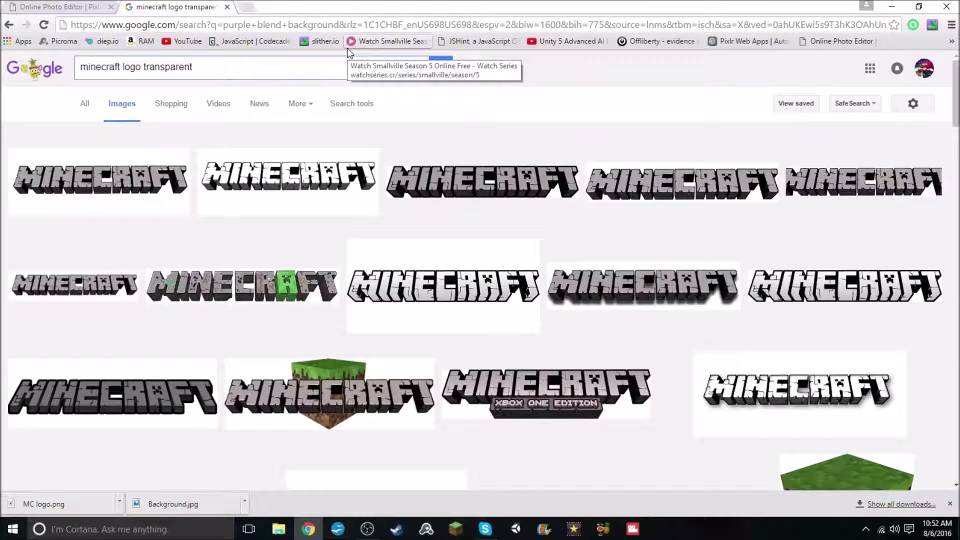
pyautogui.click(246, 24)
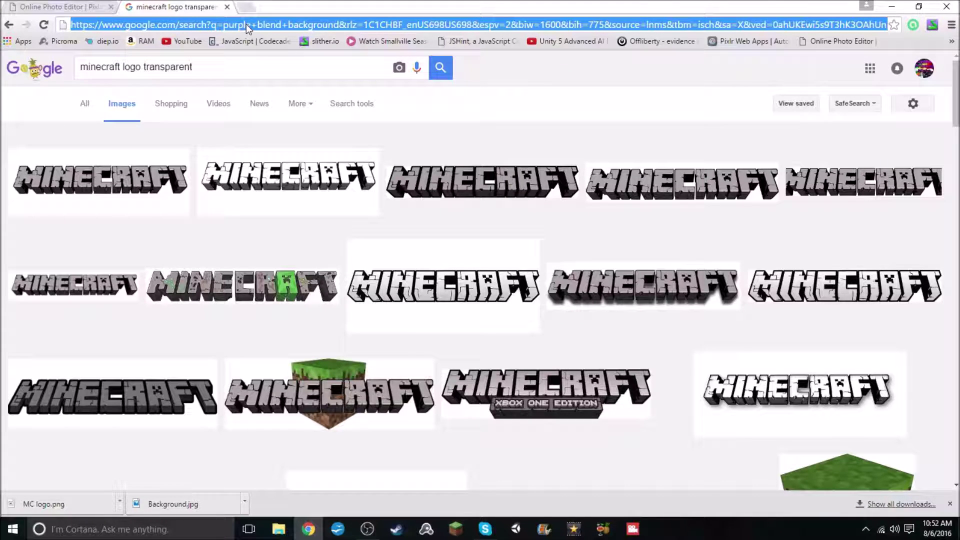
pyautogui.write('noca')
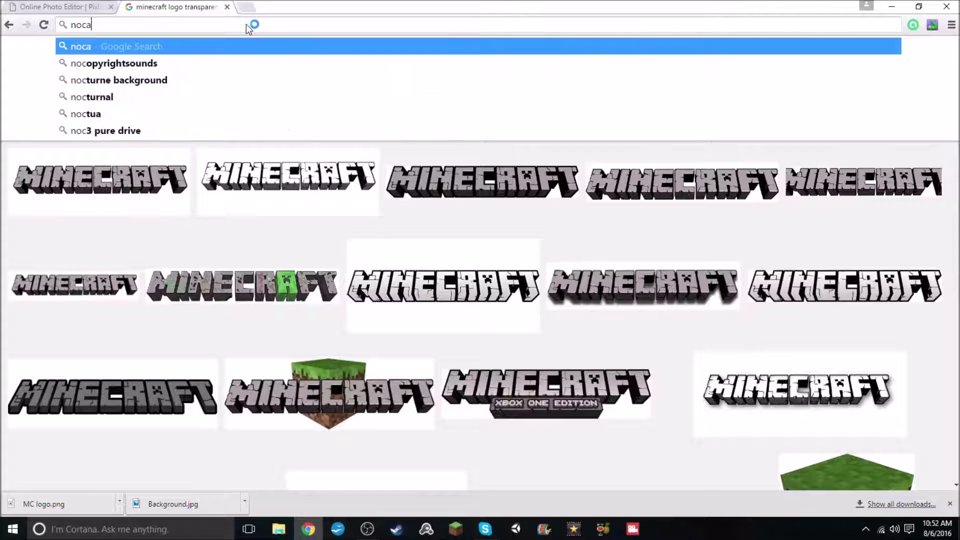
pyautogui.press('BackSpace')
pyautogui.press('BackSpace')
pyautogui.write('vaskin')
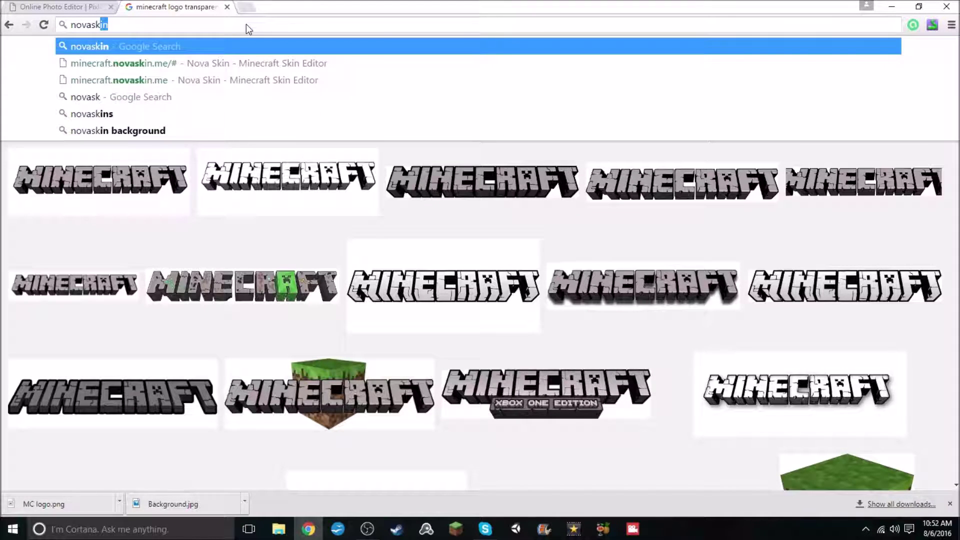
pyautogui.press('Return')
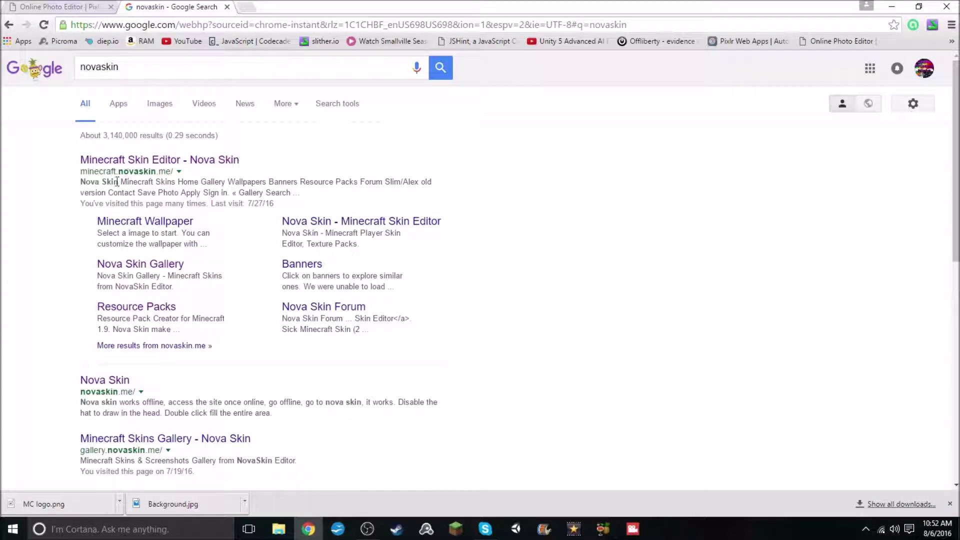
pyautogui.click(131, 159)
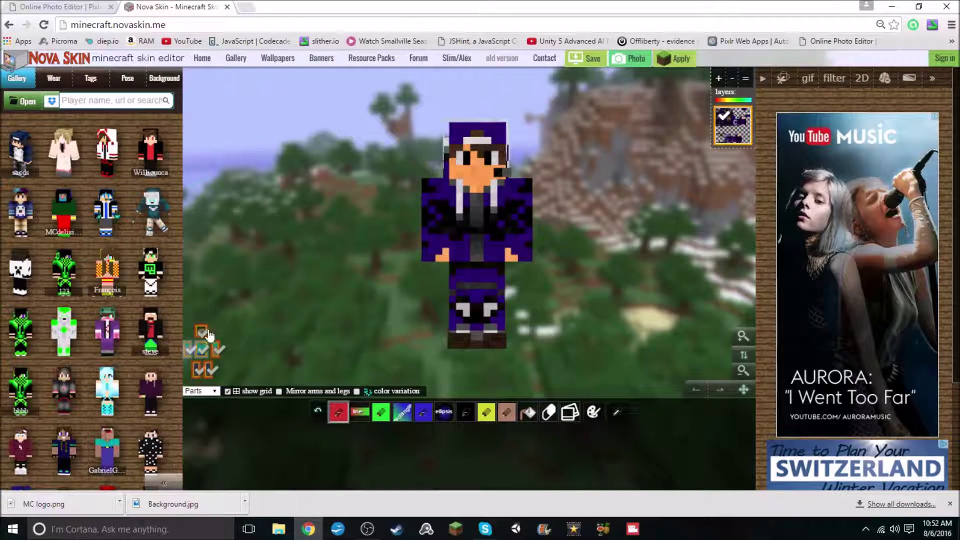
# Step: Hide the grid on the skin and rotate the character's body to about -23
pyautogui.click(227, 391)
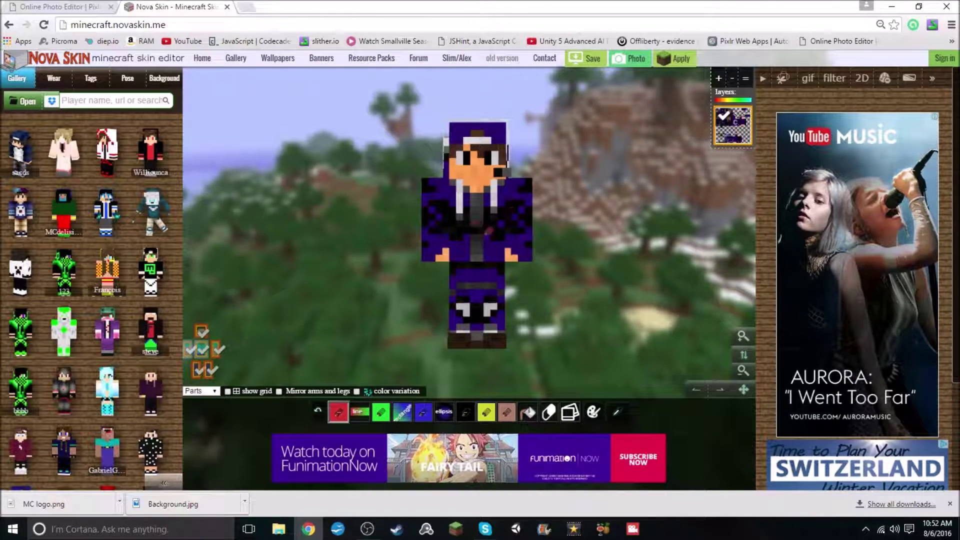
pyautogui.moveTo(616, 245); pyautogui.dragTo(505, 248)
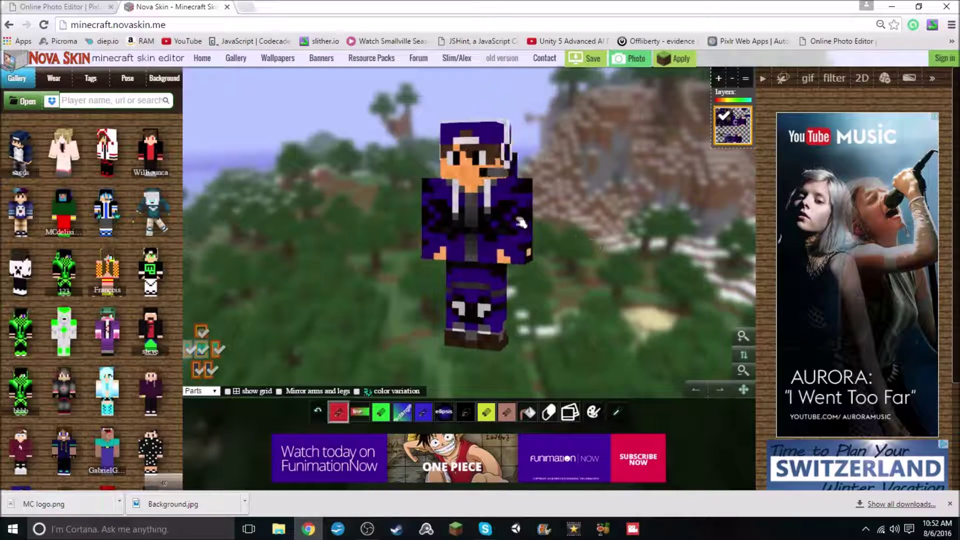
# Step: Pose the head at -14 and the right arm at -72, 7 and 5, with arm bending 0.35 and 0.05
pyautogui.click(128, 79)
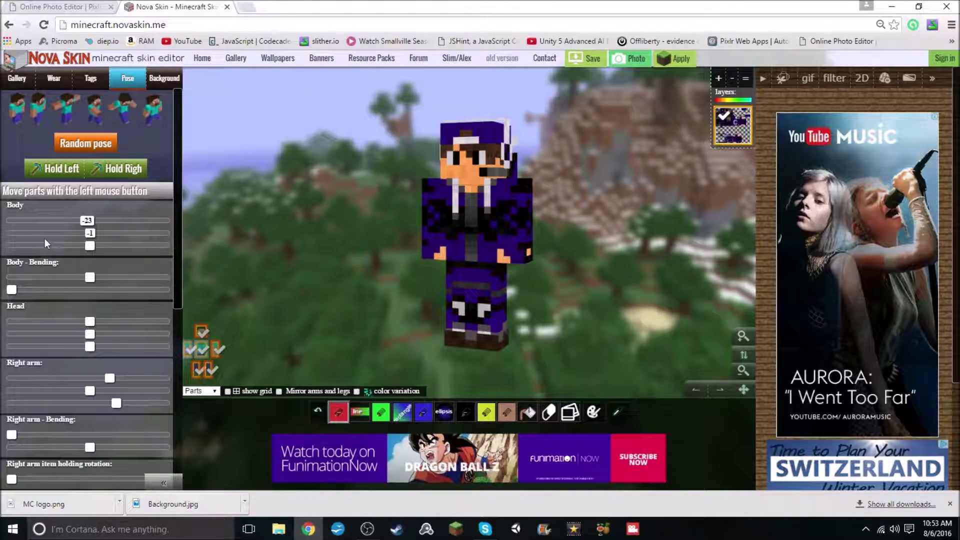
pyautogui.moveTo(89, 331)
pyautogui.mouseDown()
pyautogui.moveTo(80, 330)
pyautogui.moveTo(115, 325)
pyautogui.moveTo(79, 324)
pyautogui.mouseUp()
pyautogui.moveTo(112, 382); pyautogui.dragTo(119, 412)
pyautogui.moveTo(12, 435); pyautogui.dragTo(74, 435)
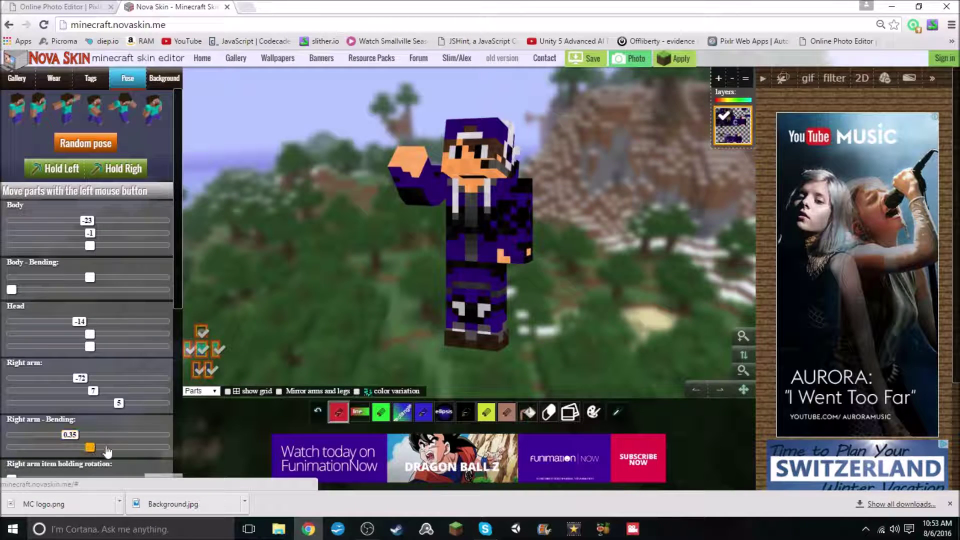
pyautogui.moveTo(110, 447); pyautogui.dragTo(96, 450)
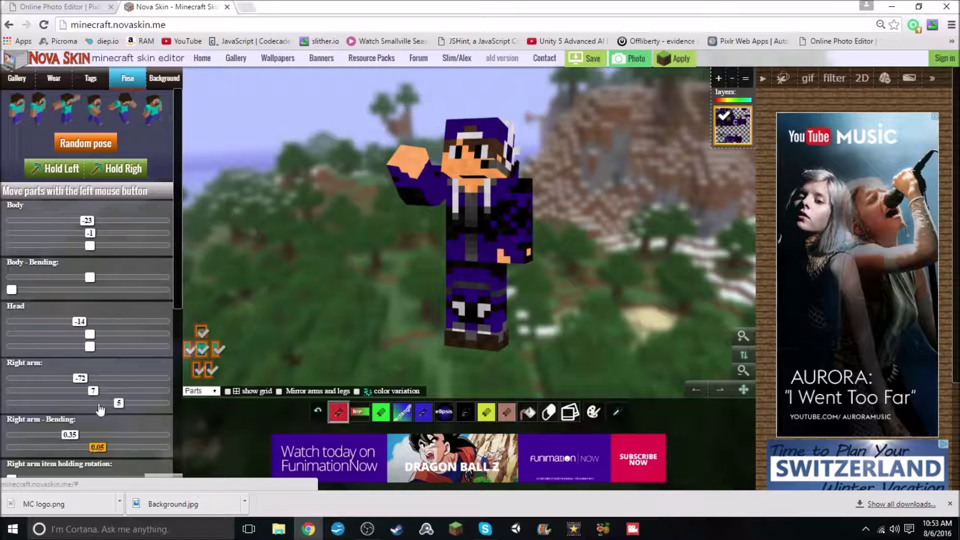
# Step: Raise the right arm above the head by setting its three rotations to -139, 77 and 21
pyautogui.moveTo(84, 394); pyautogui.dragTo(98, 395)
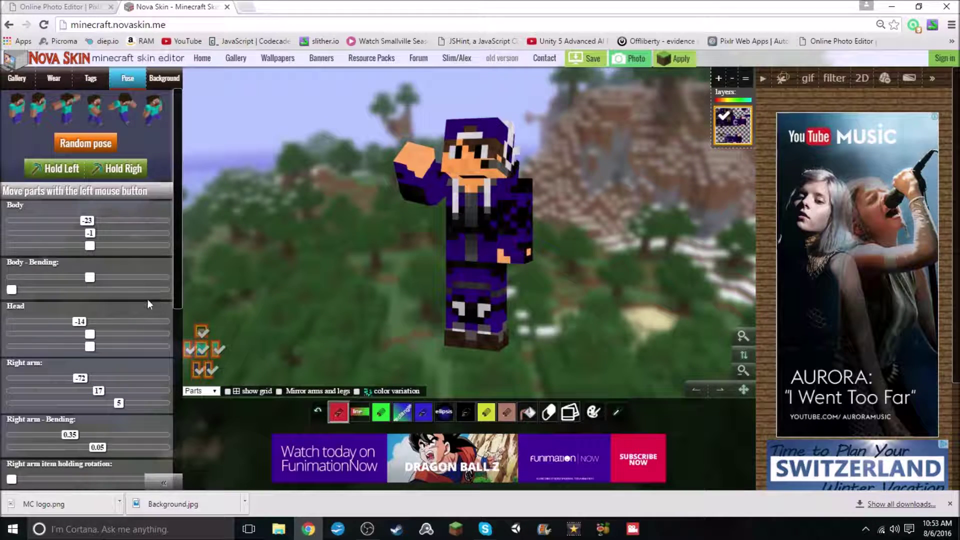
pyautogui.click(122, 392)
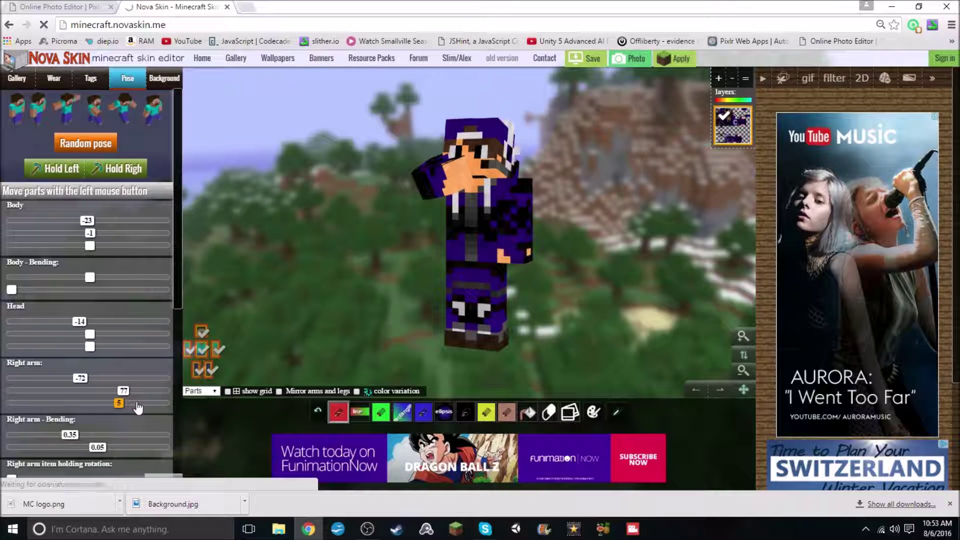
pyautogui.moveTo(140, 406); pyautogui.dragTo(127, 403)
pyautogui.click(50, 379)
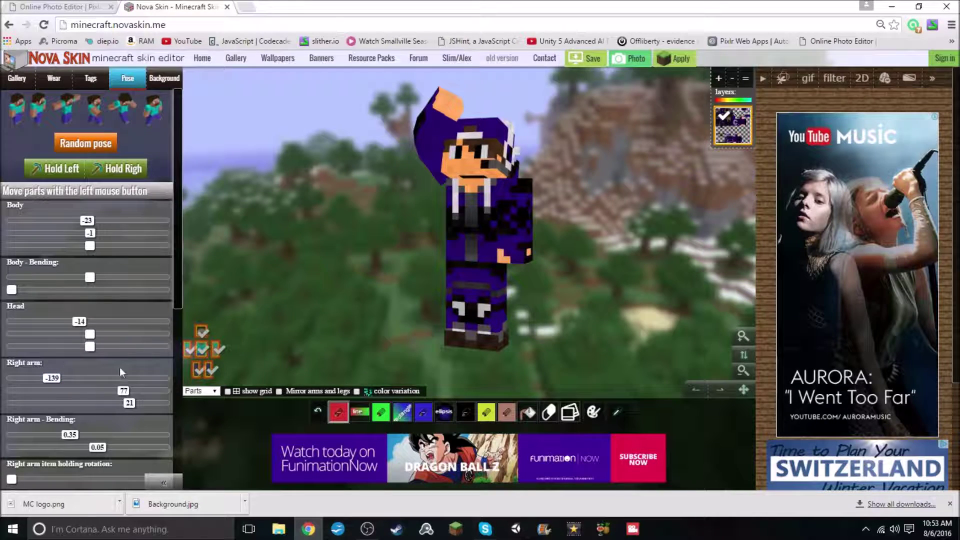
# Step: Raise the left arm with its first two rotations at -155 and -36 and its first bending value at 0.2
pyautogui.scroll(-4, 98, 388)
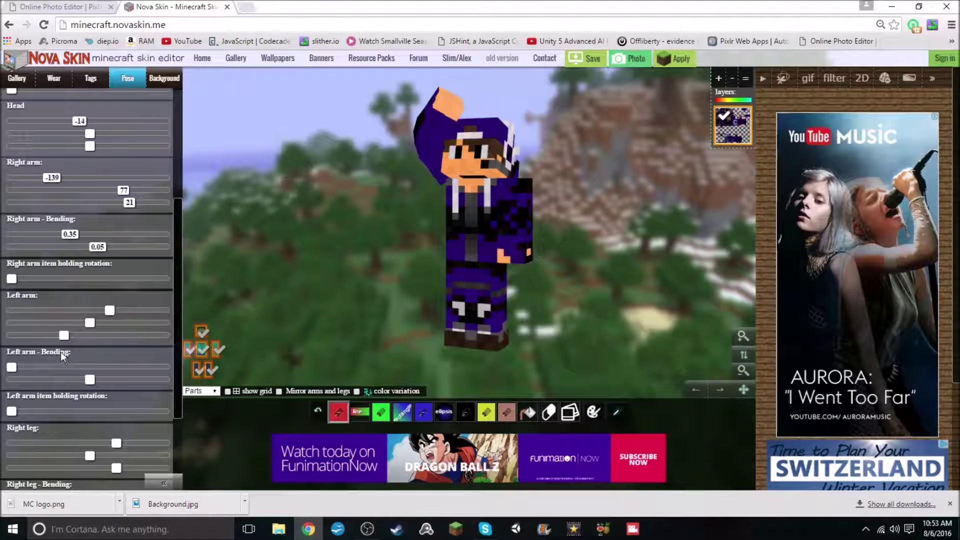
pyautogui.moveTo(110, 310); pyautogui.dragTo(32, 312)
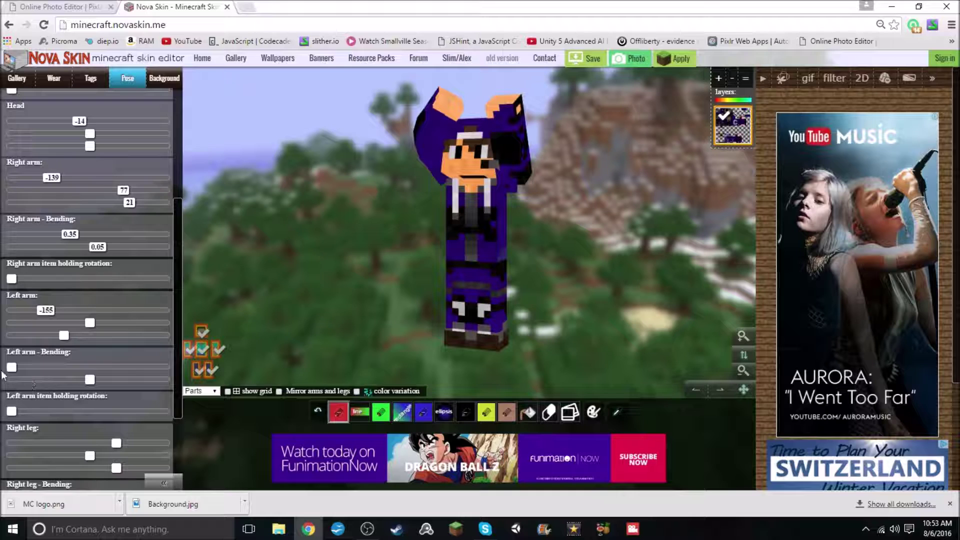
pyautogui.moveTo(11, 367); pyautogui.dragTo(44, 370)
pyautogui.moveTo(88, 323); pyautogui.dragTo(70, 322)
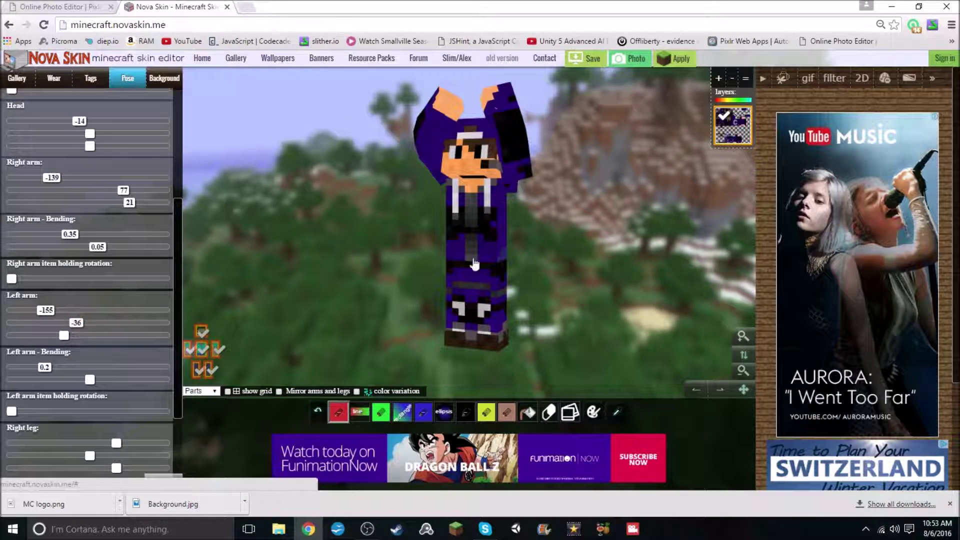
pyautogui.scroll(5, 131, 126)
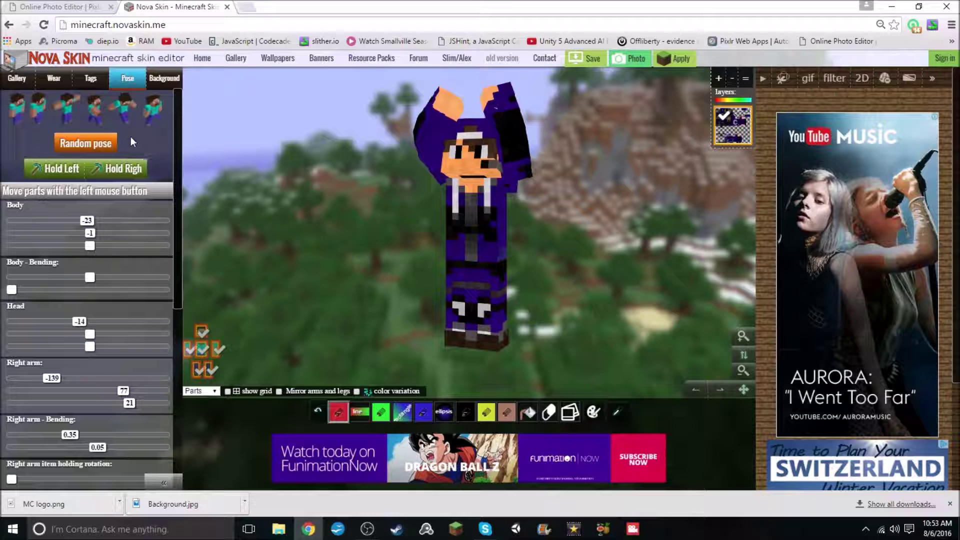
# Step: Lift the right leg by setting its first rotation to -80 and its bending to 0.6
pyautogui.scroll(-4, 130, 251)
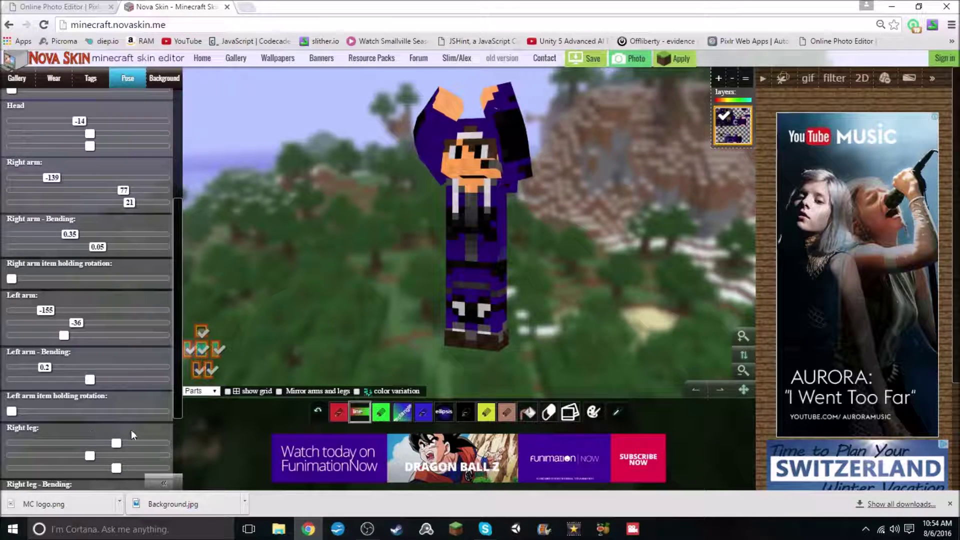
pyautogui.scroll(-3, 94, 383)
pyautogui.moveTo(116, 313); pyautogui.dragTo(92, 312)
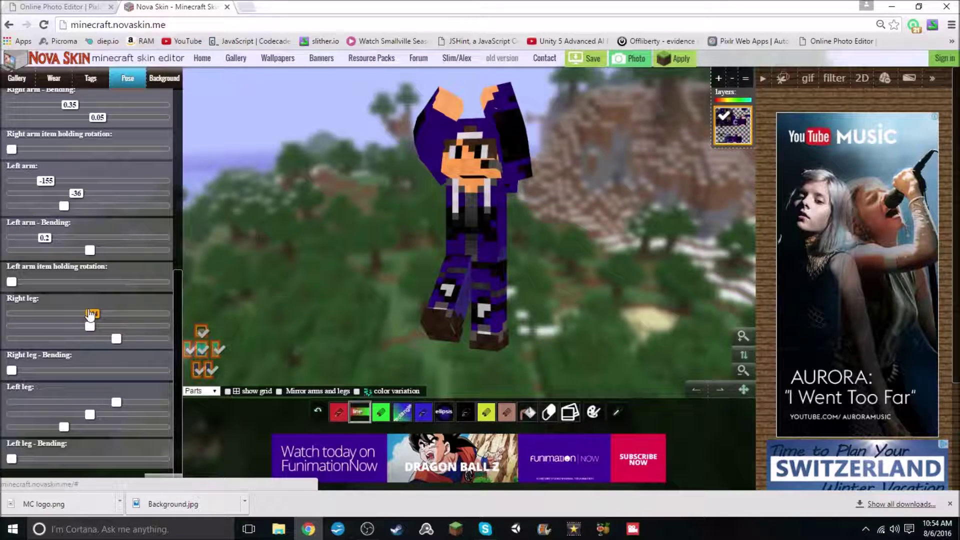
pyautogui.moveTo(79, 314); pyautogui.dragTo(64, 313)
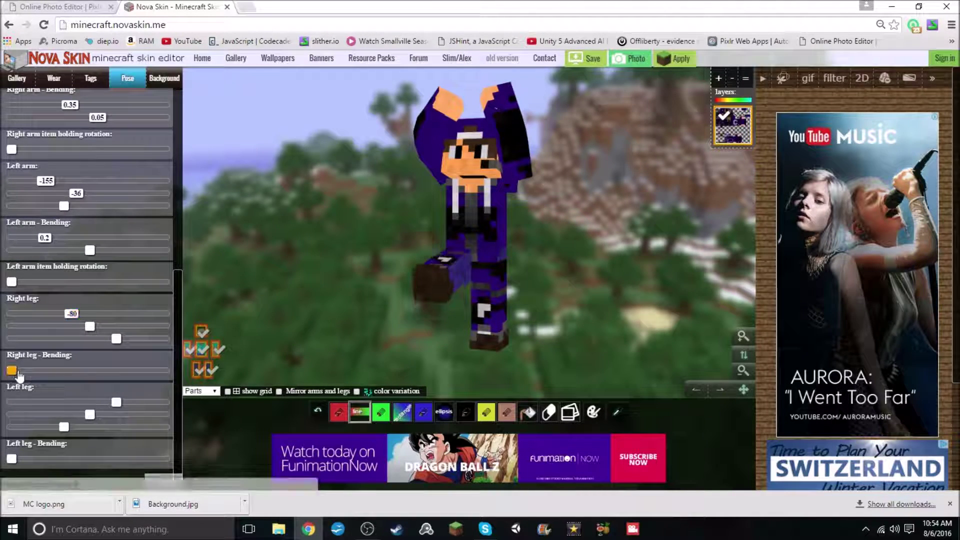
pyautogui.moveTo(34, 370); pyautogui.dragTo(104, 372)
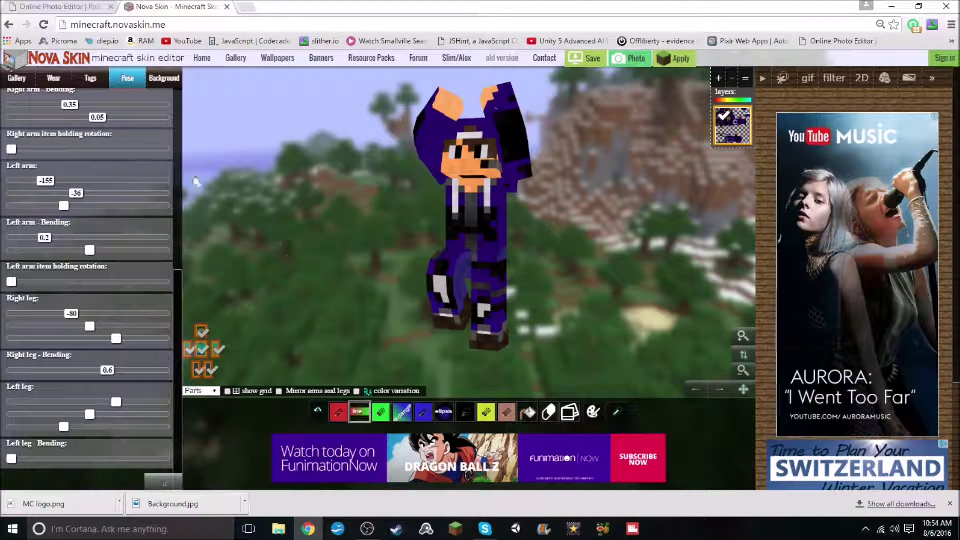
# Step: Search Google Images for "transparent background" in a new browser tab and browse the results
pyautogui.click(170, 79)
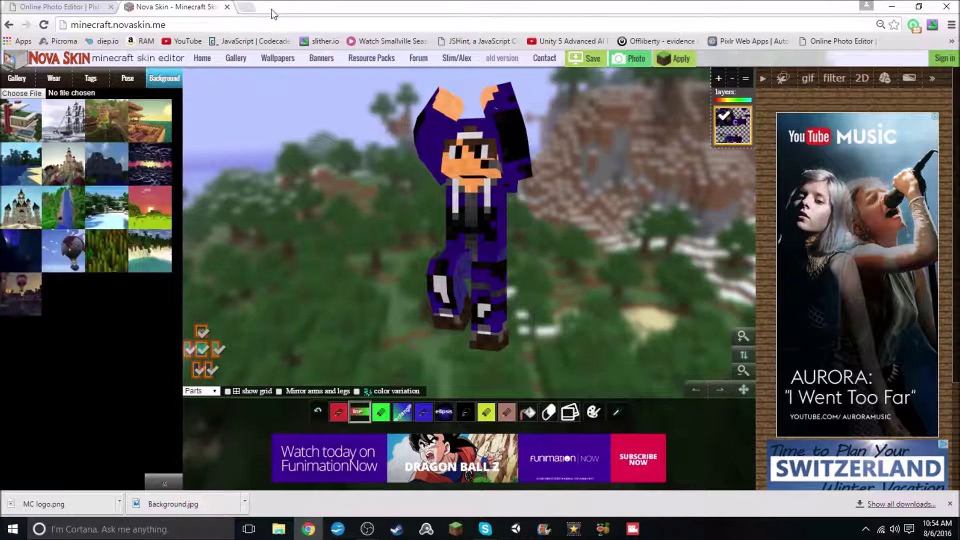
pyautogui.click(248, 7)
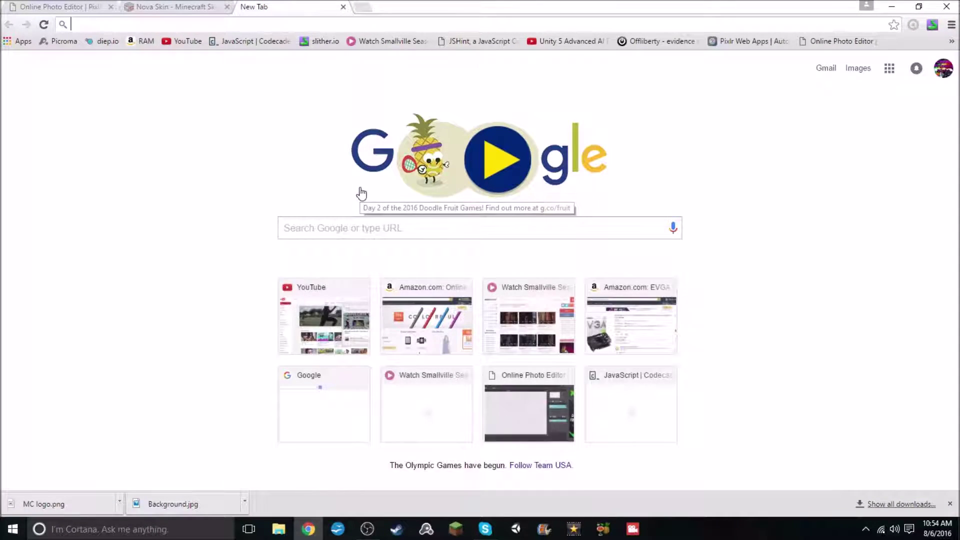
pyautogui.click(337, 228)
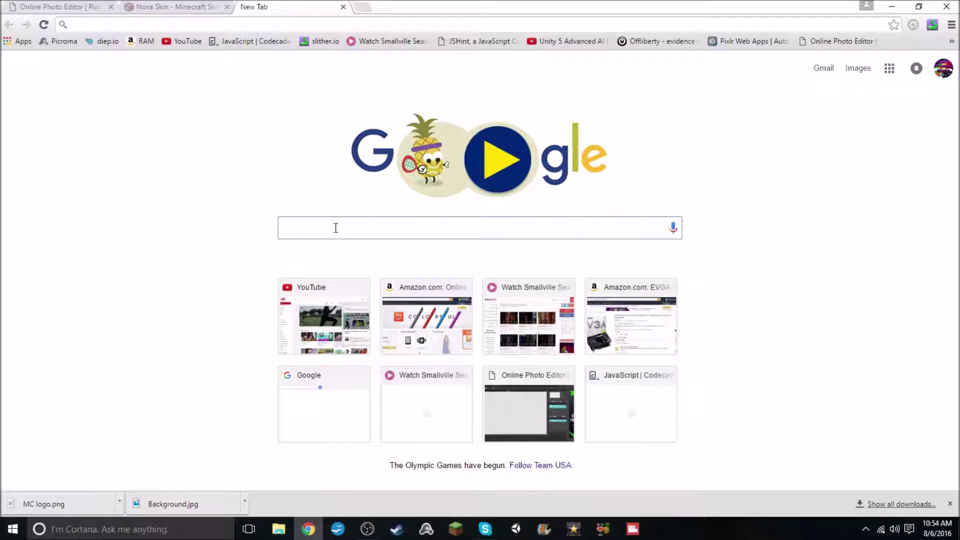
pyautogui.write('Translate')
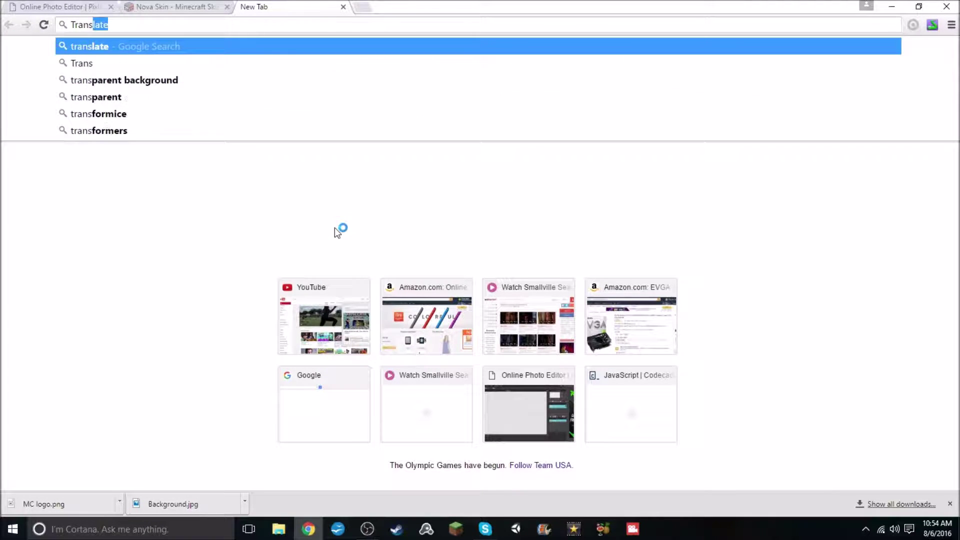
pyautogui.click(247, 98)
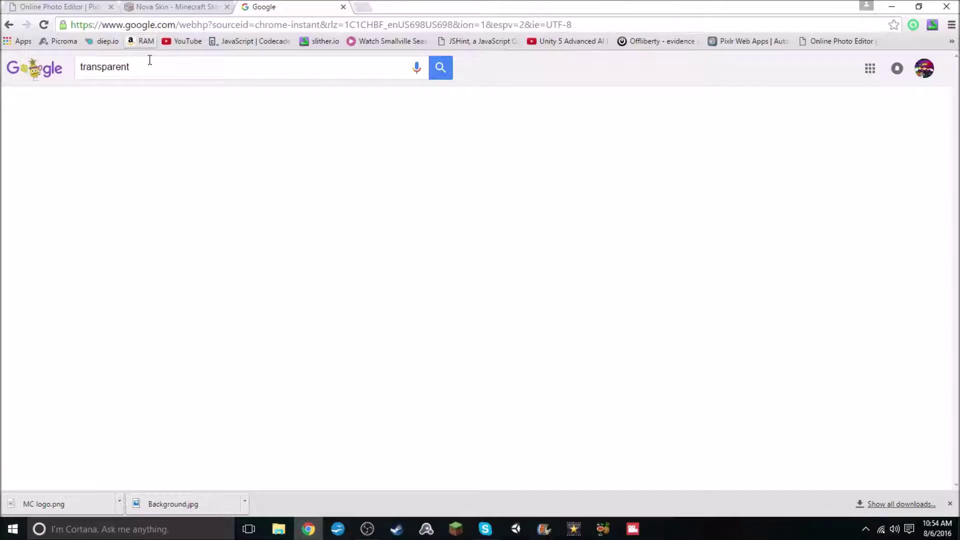
pyautogui.write('bacx')
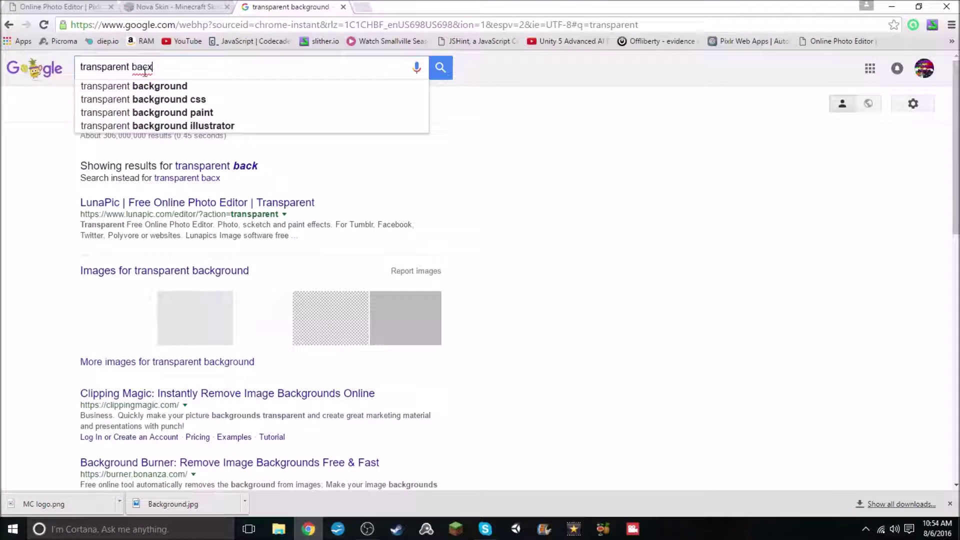
pyautogui.click(175, 88)
pyautogui.click(124, 111)
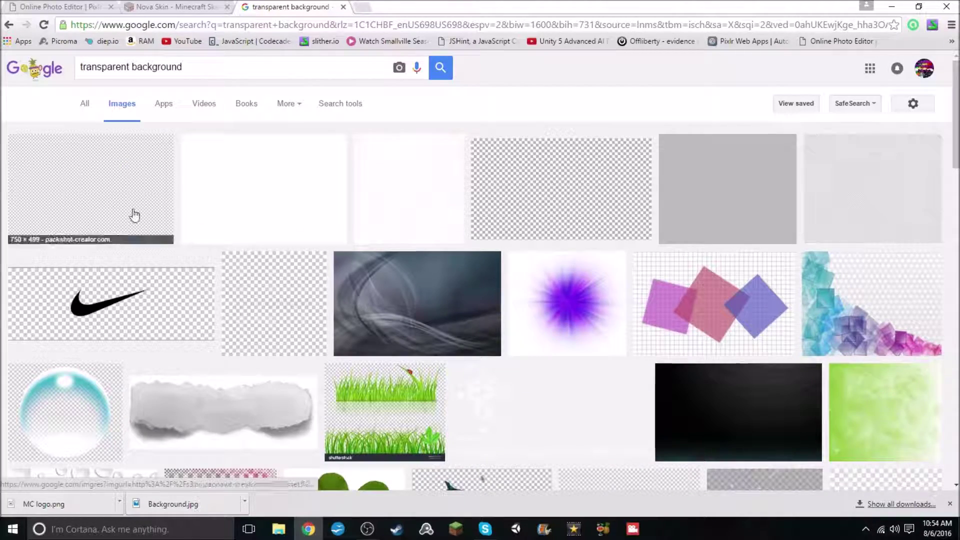
pyautogui.scroll(-7, 182, 222)
pyautogui.scroll(5, 182, 225)
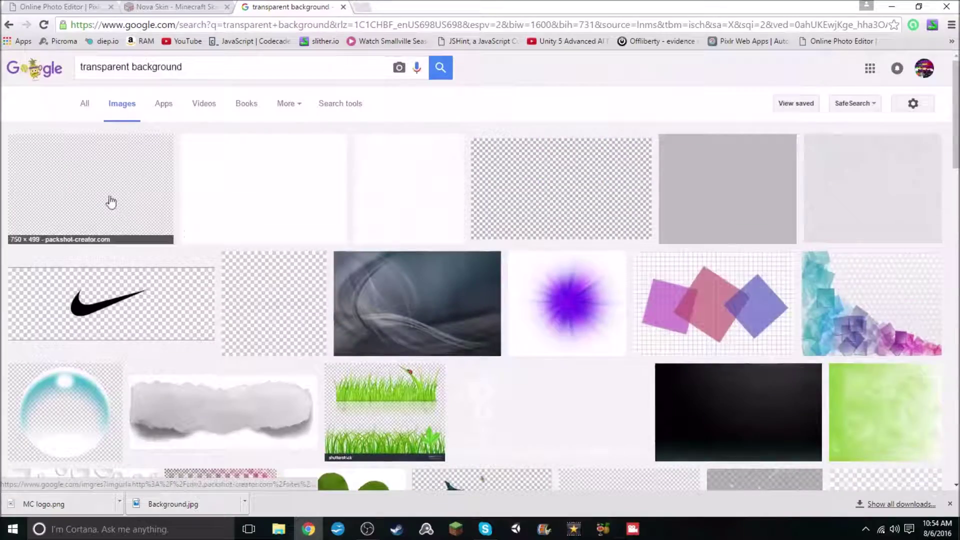
# Step: Save the 750 × 499 checkerboard image as "Transparent bkgrd" PNG in the Thumbnail Tutorial folder
pyautogui.click(111, 203)
pyautogui.rightClick(343, 286)
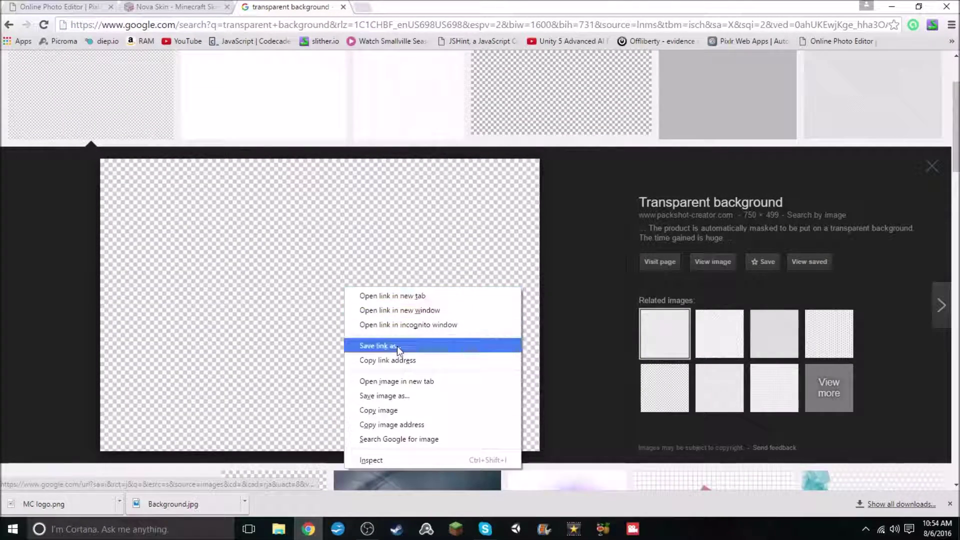
pyautogui.click(406, 396)
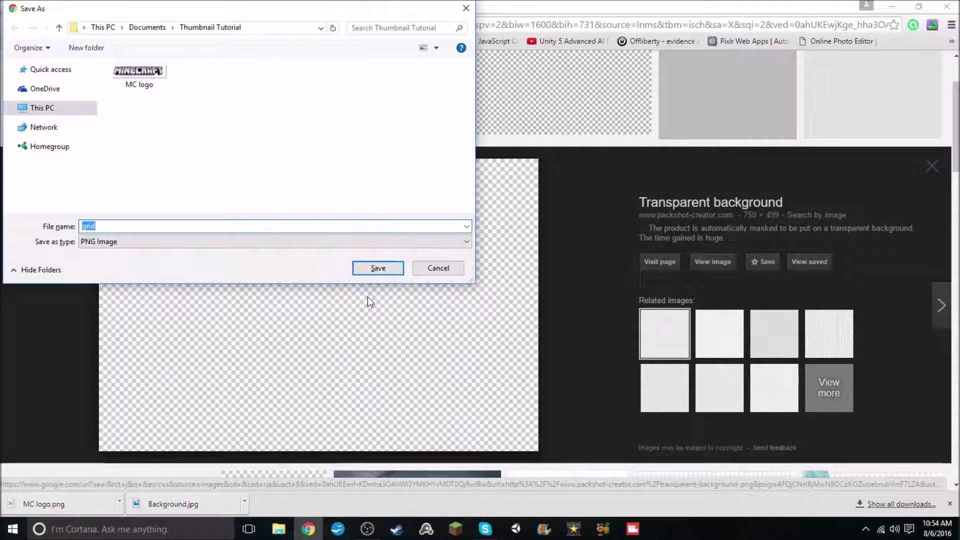
pyautogui.write('Transparent bkgr')
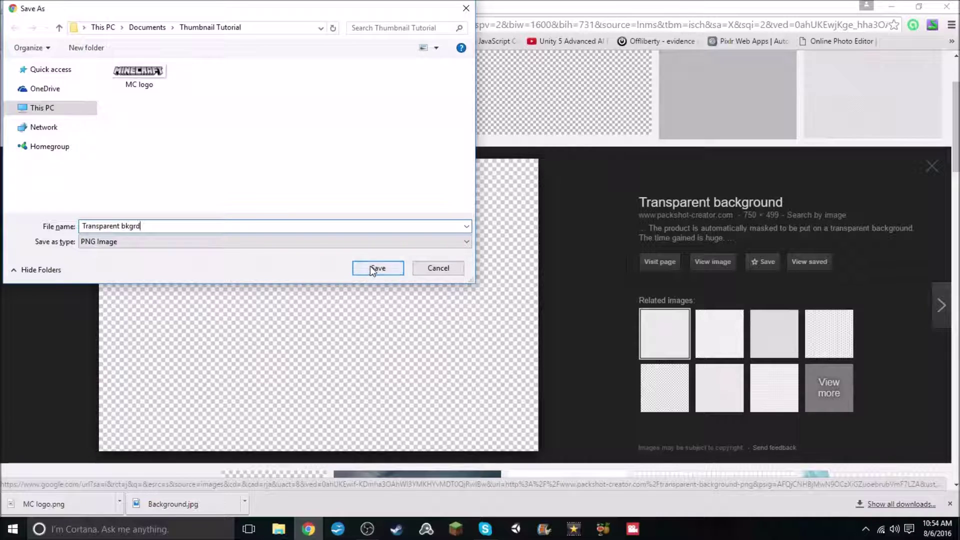
pyautogui.click(370, 267)
pyautogui.scroll(2, 260, 280)
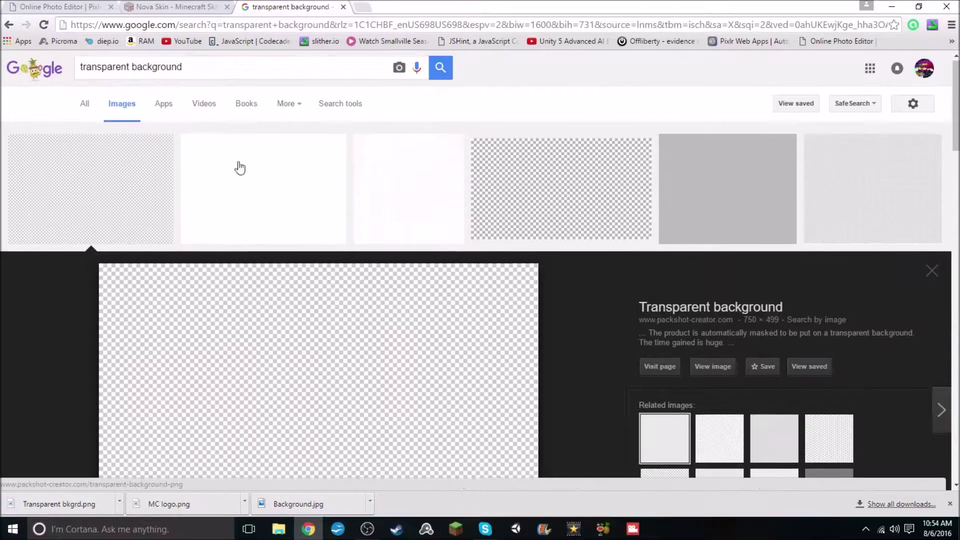
# Step: Switch to Nova Skin and load Transparent bkgrd from Documents > Thumbnail Tutorial as the scene background
pyautogui.click(171, 7)
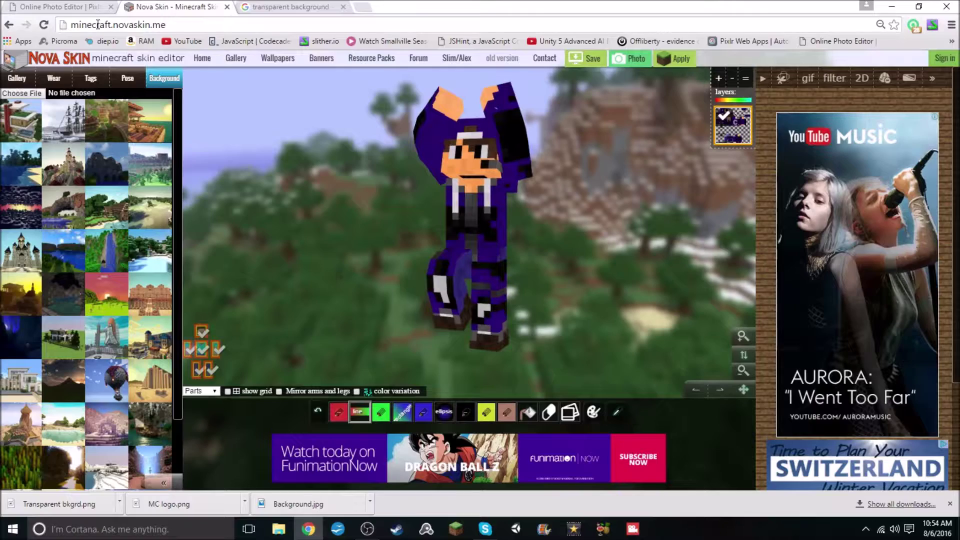
pyautogui.click(37, 92)
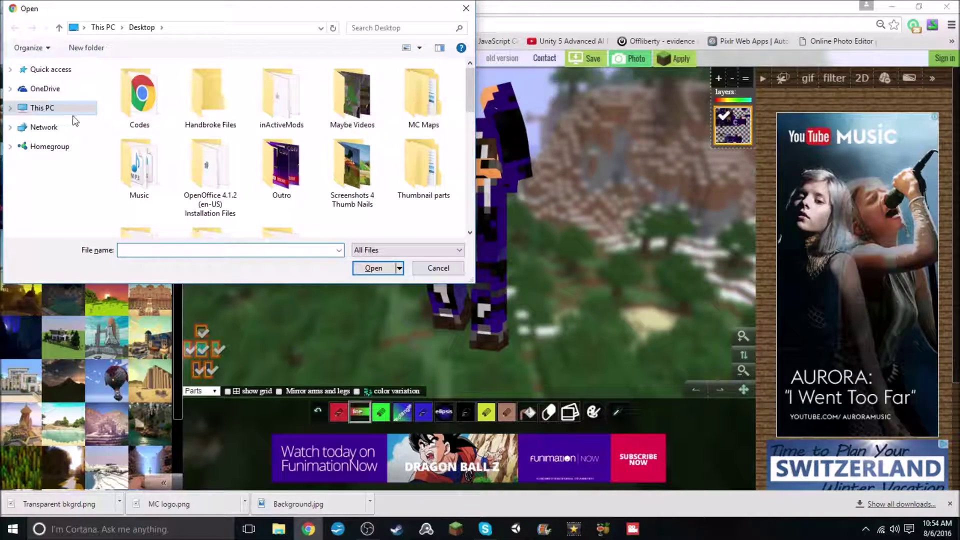
pyautogui.click(102, 28)
pyautogui.doubleClick(280, 96)
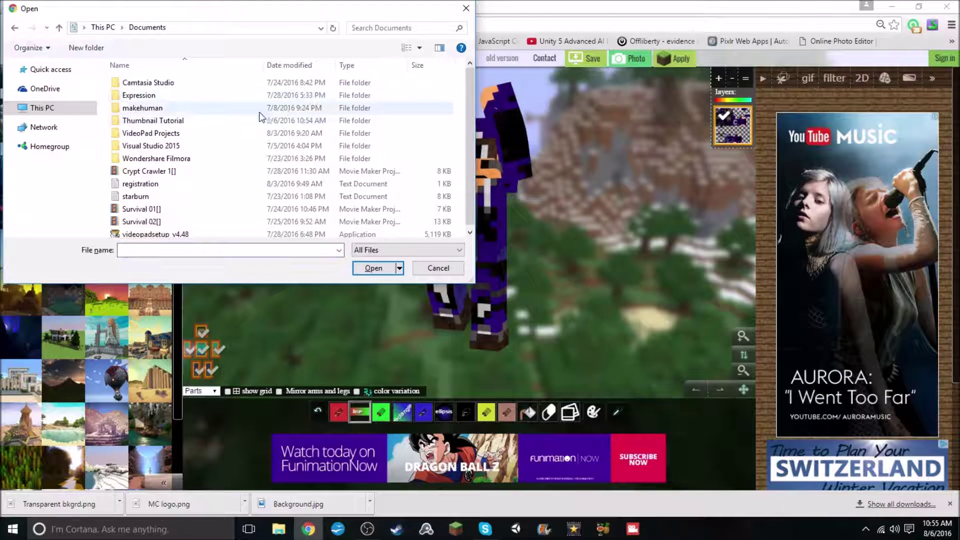
pyautogui.doubleClick(155, 121)
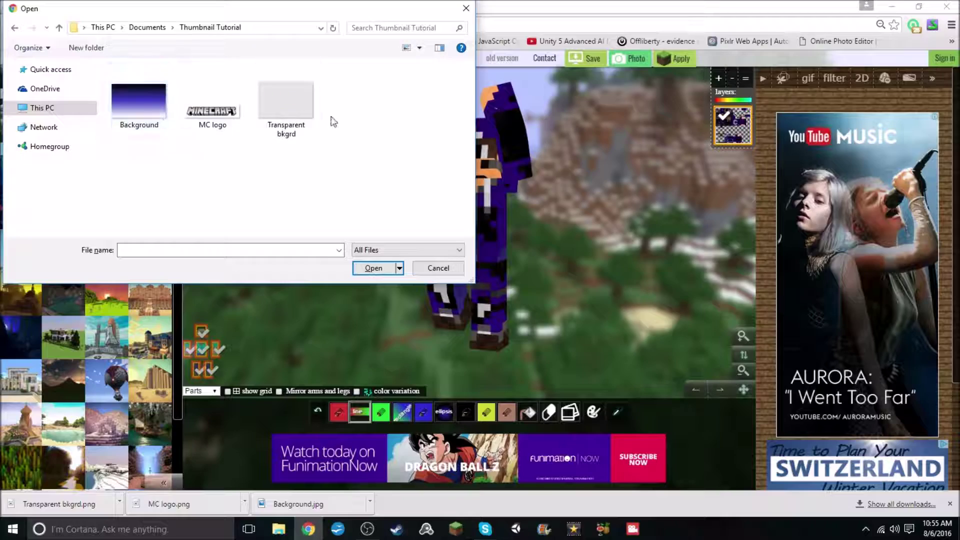
pyautogui.click(308, 128)
pyautogui.click(379, 267)
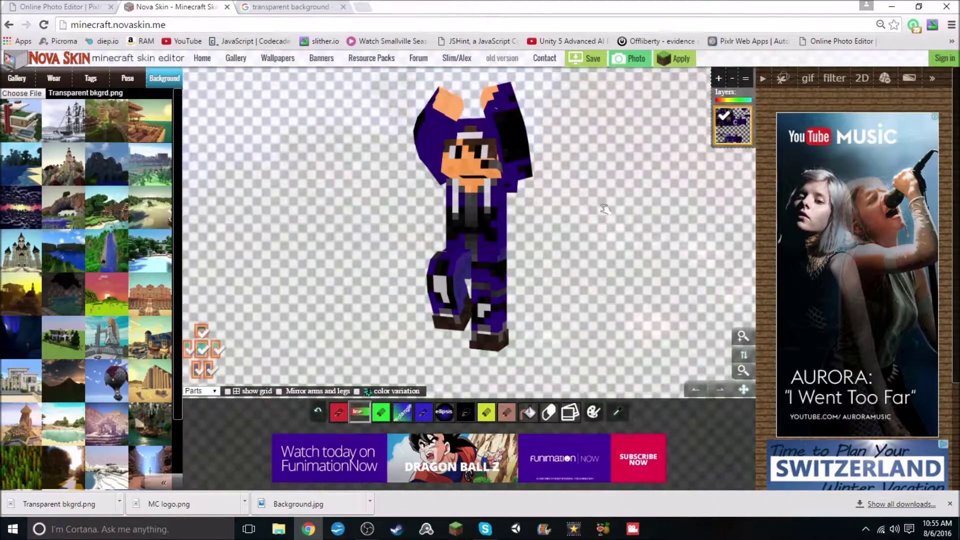
# Step: Render a photo of the posed character and save it as "Pose" PNG in the Thumbnail Tutorial folder
pyautogui.click(629, 59)
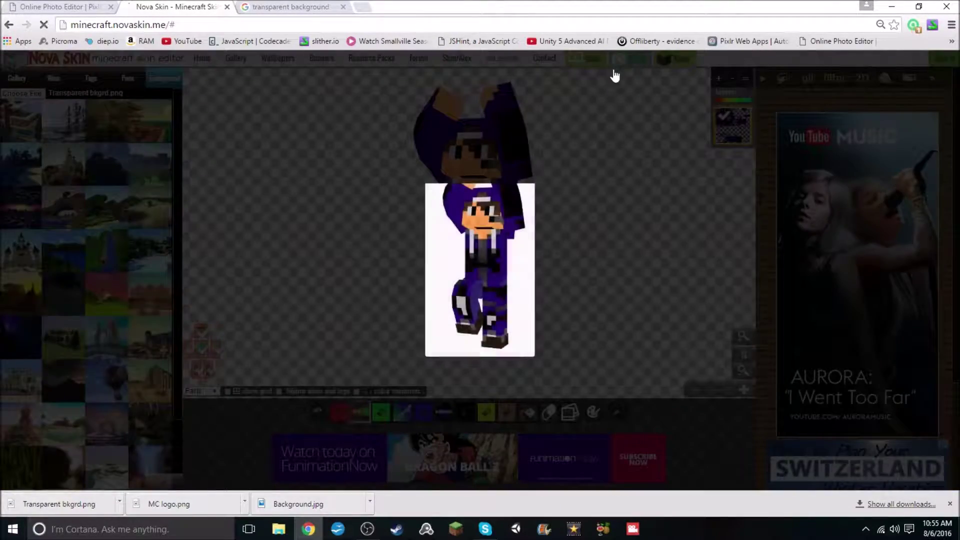
pyautogui.rightClick(497, 224)
pyautogui.click(529, 249)
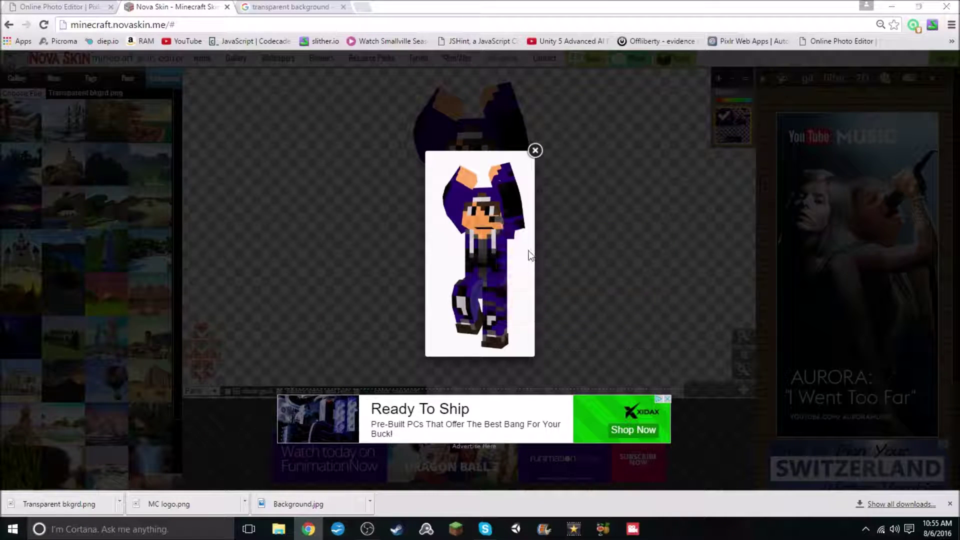
pyautogui.write('Po9se')
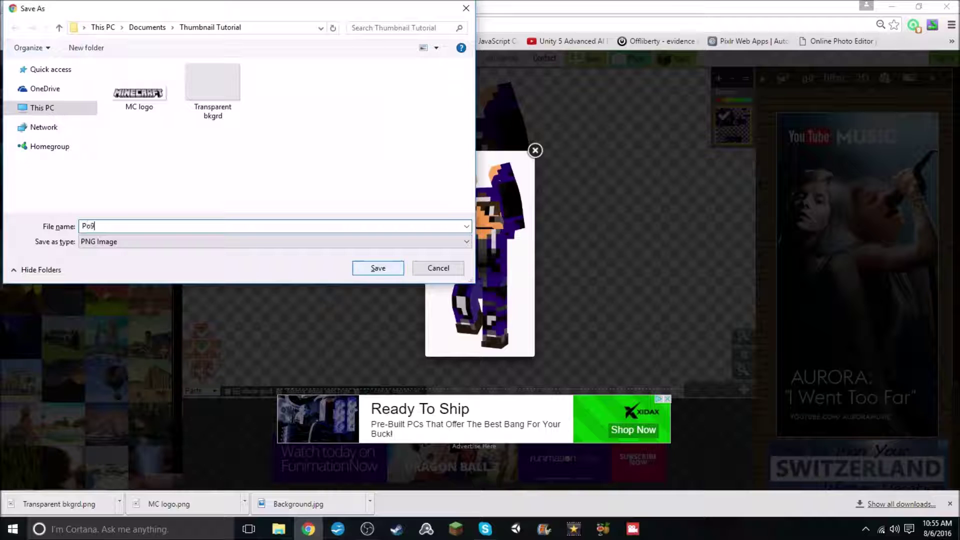
pyautogui.click(377, 269)
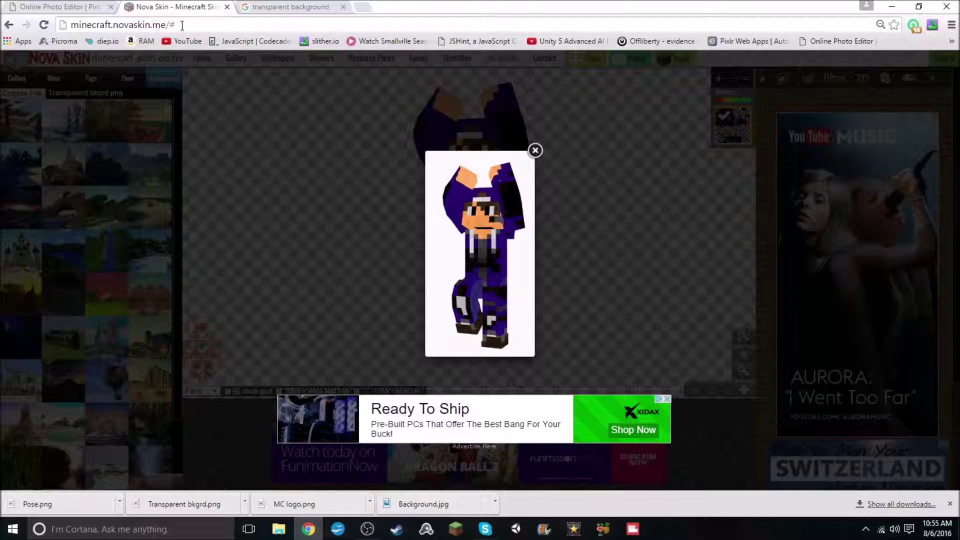
# Step: Close the Nova Skin and image search pages to return to Pixlr Editor
pyautogui.click(179, 26)
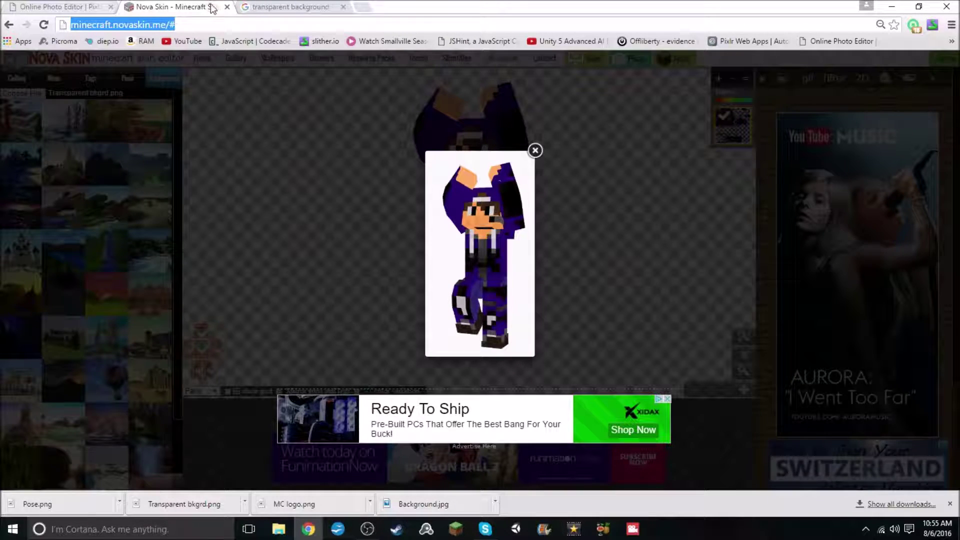
pyautogui.click(226, 8)
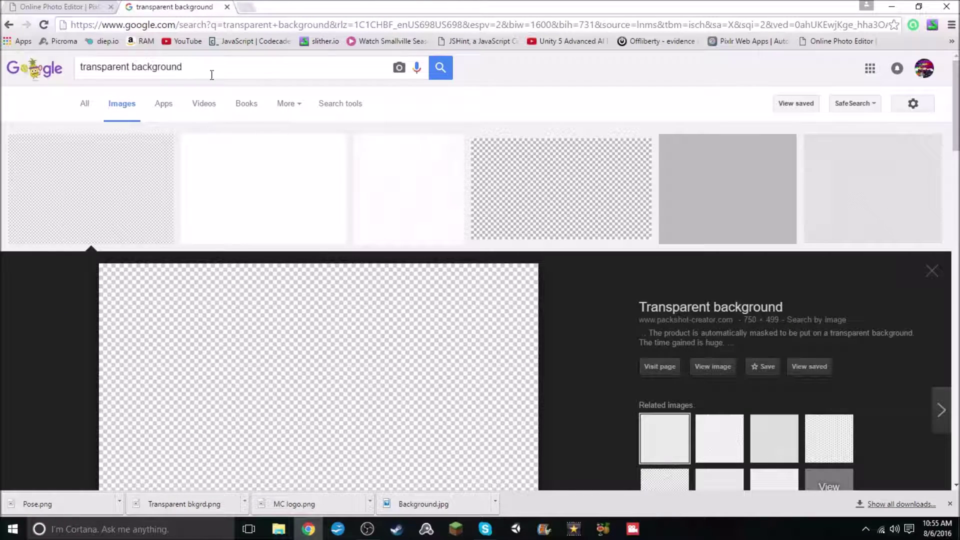
pyautogui.click(226, 7)
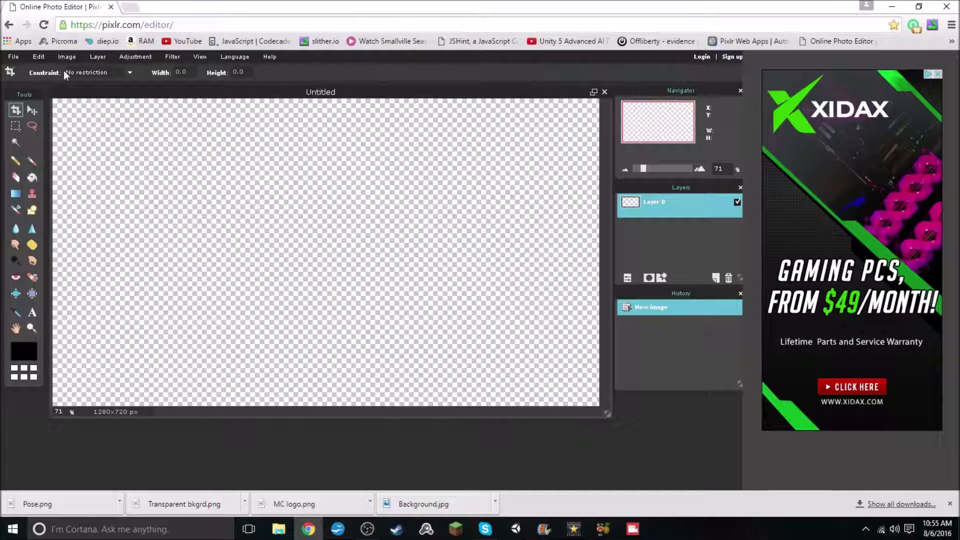
# Step: Open the saved Background image alongside the blank canvas and close it again
pyautogui.click(17, 58)
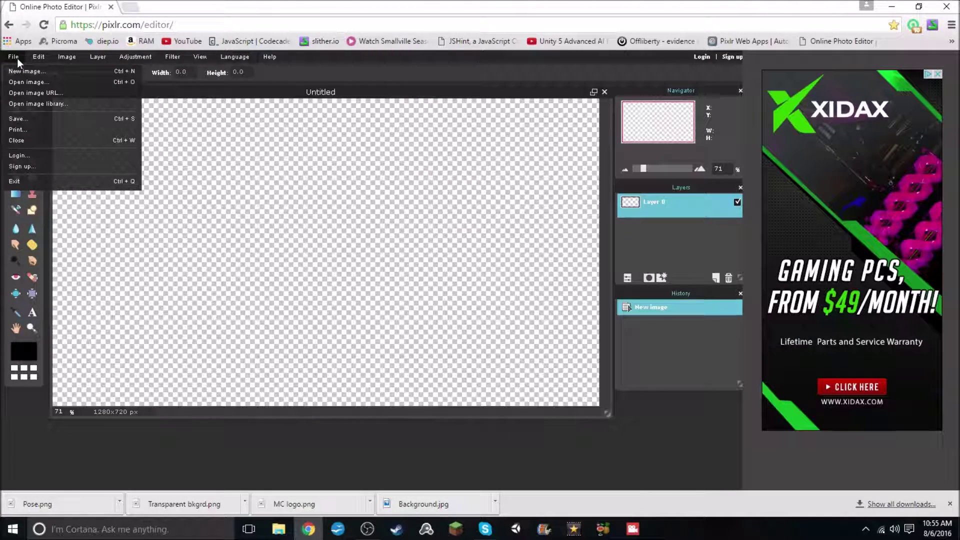
pyautogui.click(34, 81)
pyautogui.click(139, 101)
pyautogui.click(378, 268)
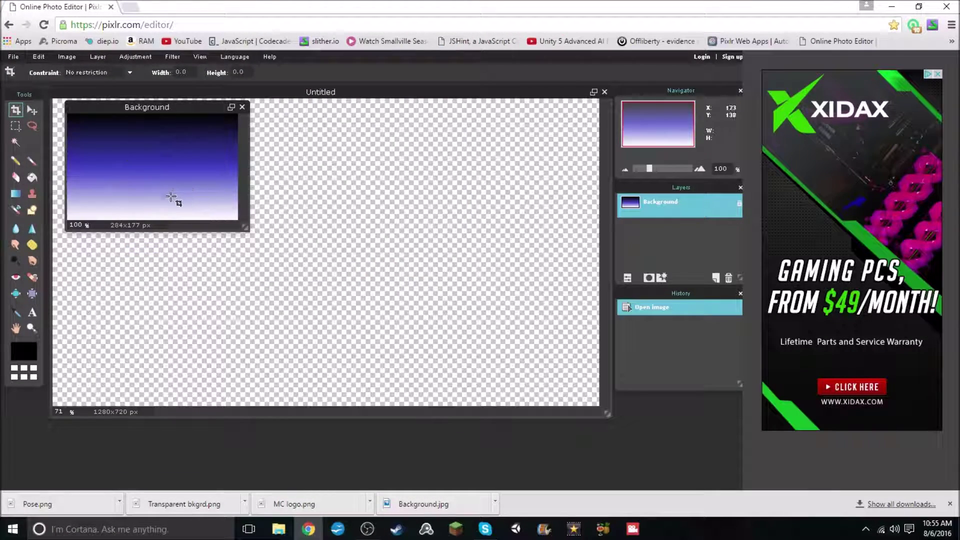
pyautogui.click(242, 107)
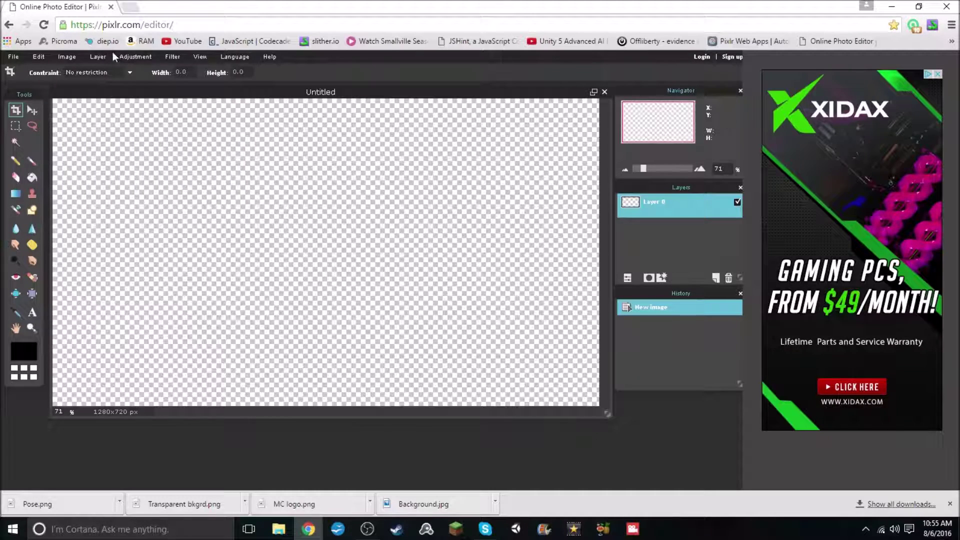
# Step: Search Google Images for "purple grunge 2456x1736" in a new browser tab and look through the results
pyautogui.click(129, 7)
pyautogui.write('bva')
pyautogui.press('BackSpace')
pyautogui.press('BackSpace')
pyautogui.press('BackSpace')
pyautogui.write('pur')
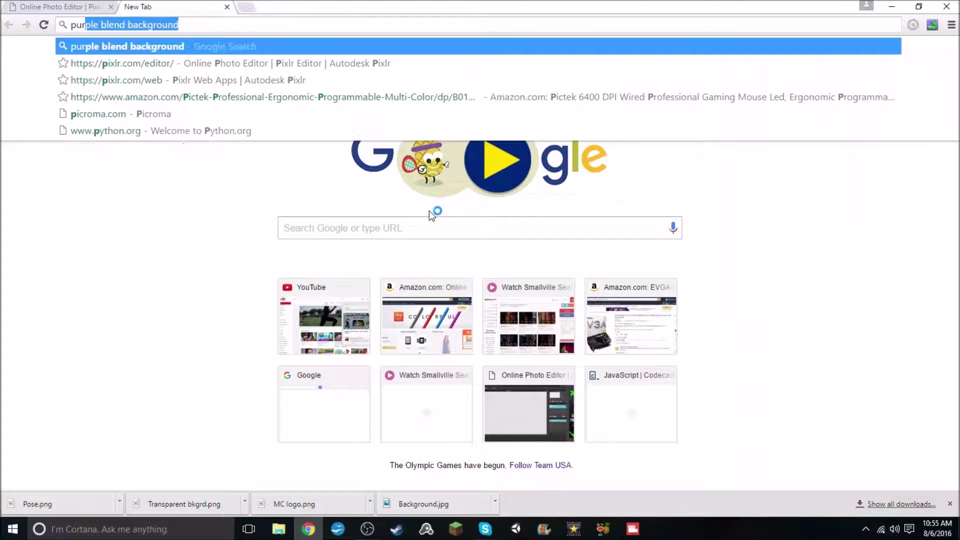
pyautogui.write('ple gr')
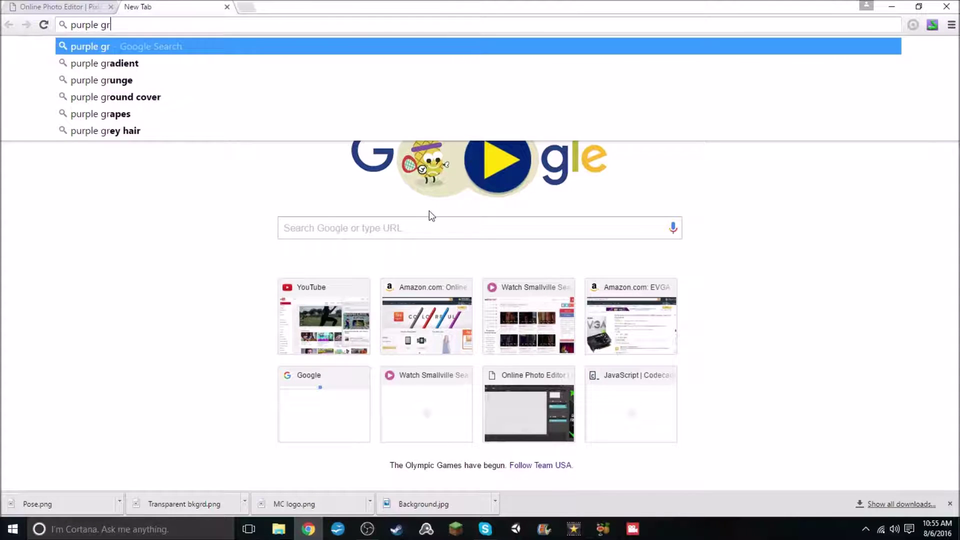
pyautogui.write('unge background')
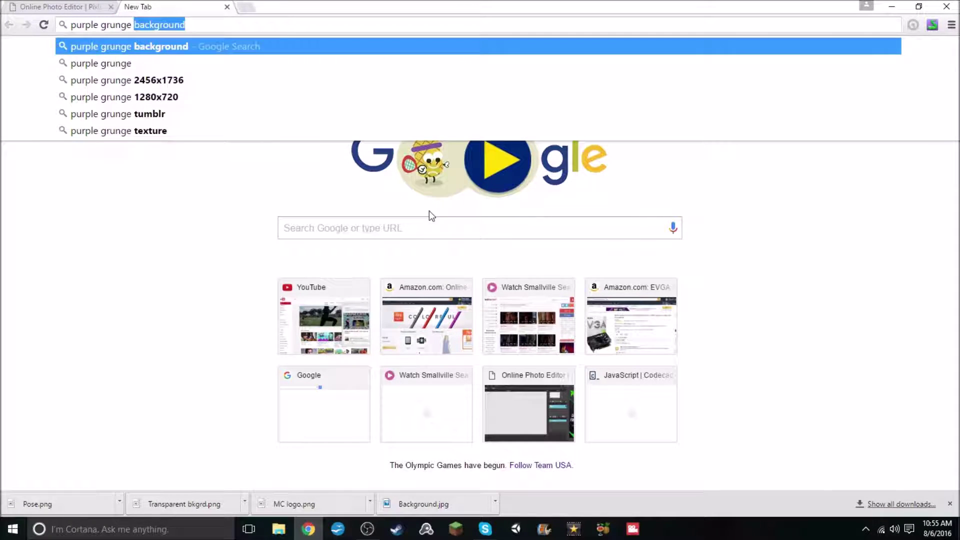
pyautogui.click(211, 81)
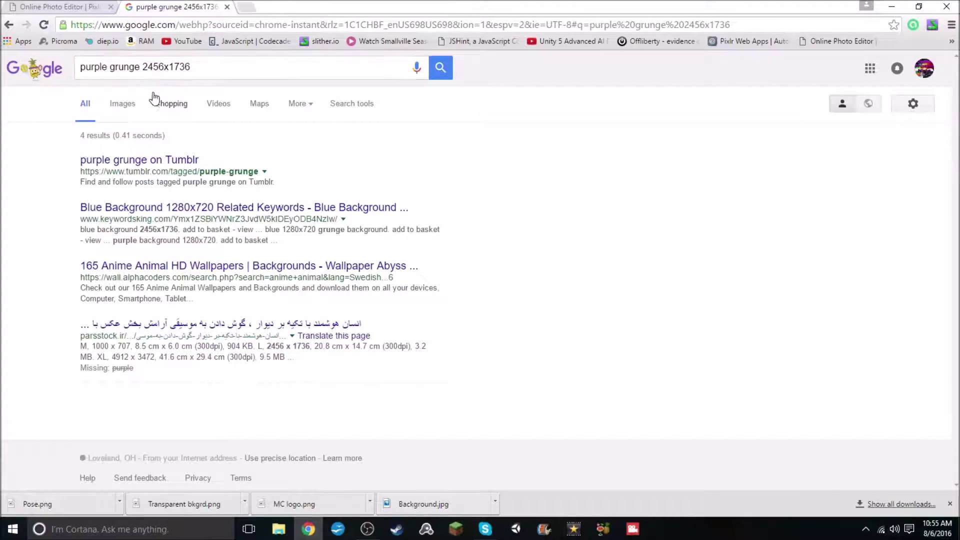
pyautogui.click(129, 115)
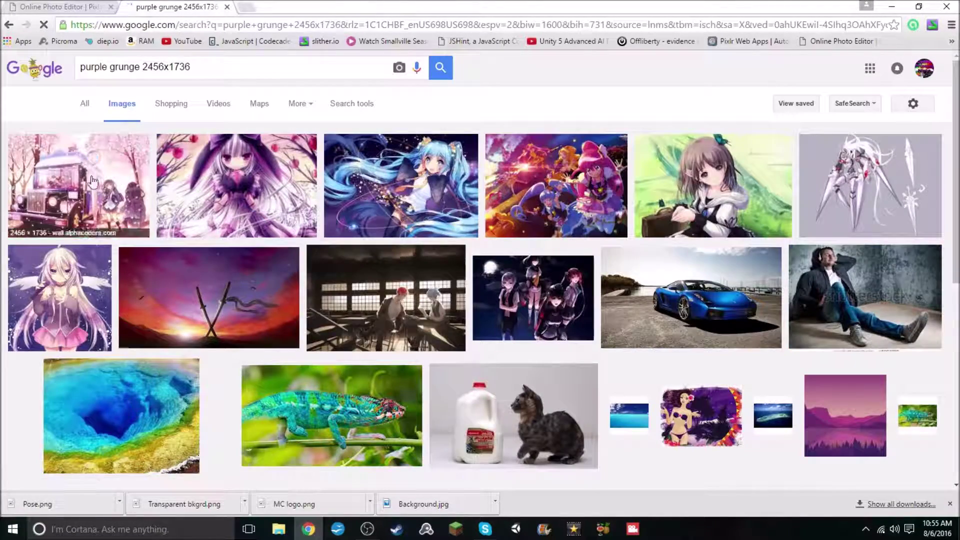
pyautogui.scroll(-4, 195, 184)
pyautogui.scroll(-3, 195, 183)
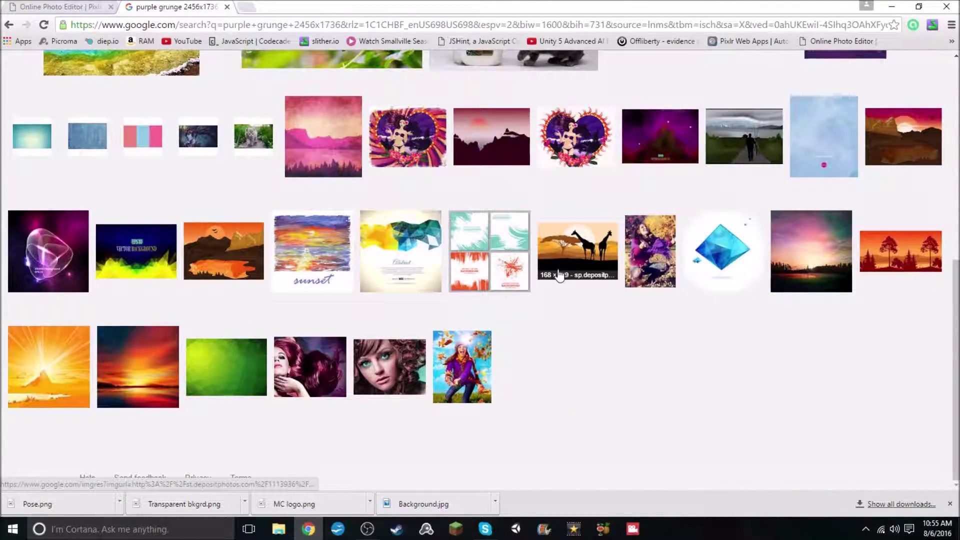
pyautogui.scroll(8, 352, 232)
# Step: Change the image search to "purple grunge background" and run it
pyautogui.moveTo(198, 67); pyautogui.dragTo(155, 67)
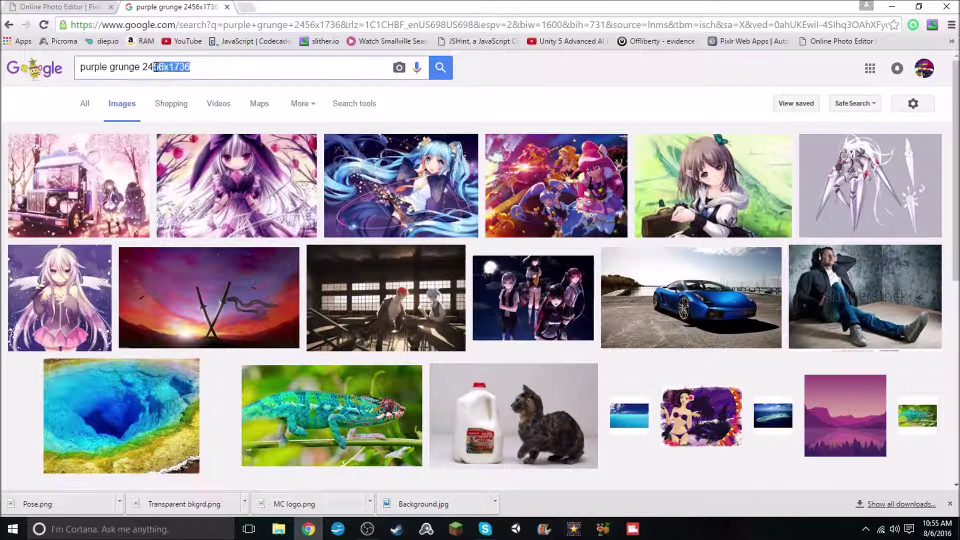
pyautogui.write('background')
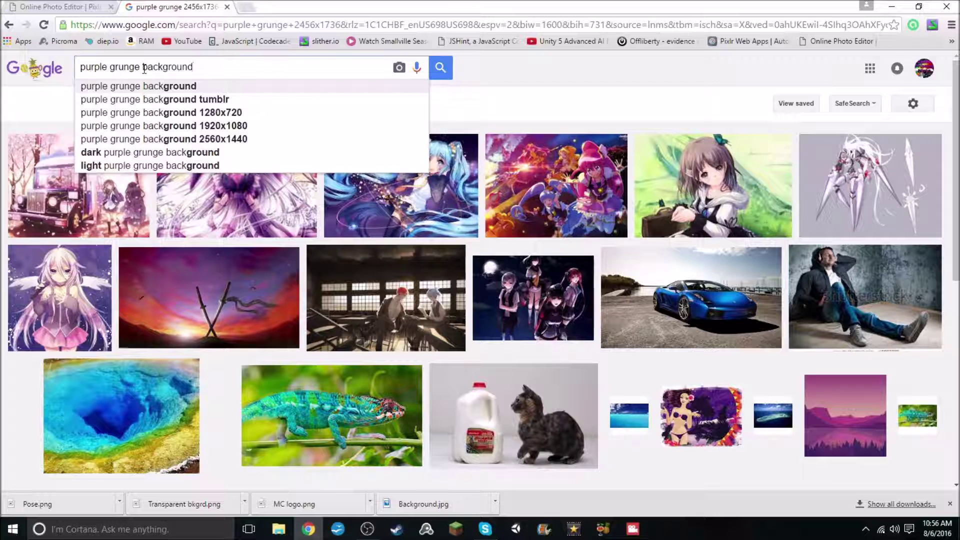
pyautogui.press('Return')
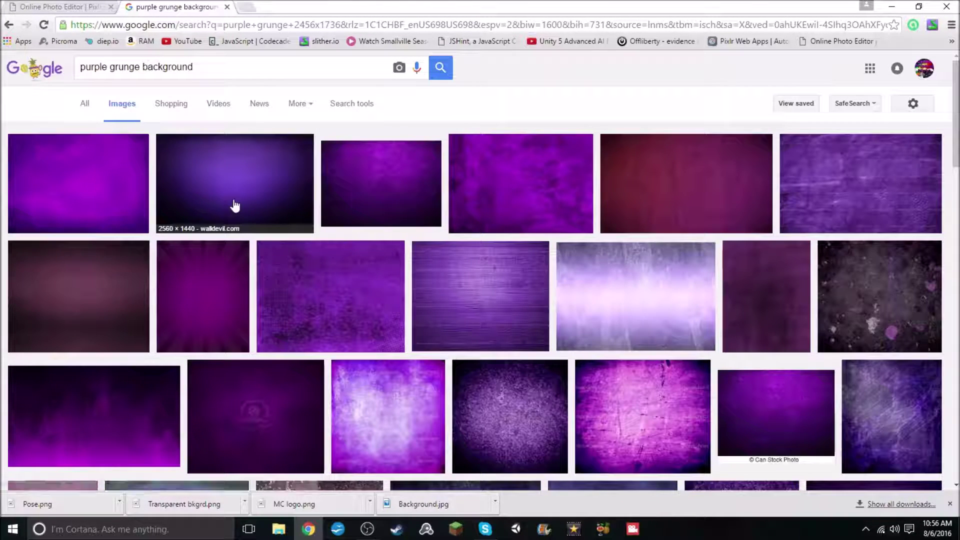
# Step: Save the 2560 × 1440 WallDevil purple grunge image as Background.jpg in the Thumbnail Tutorial folder, replacing the existing file
pyautogui.click(235, 205)
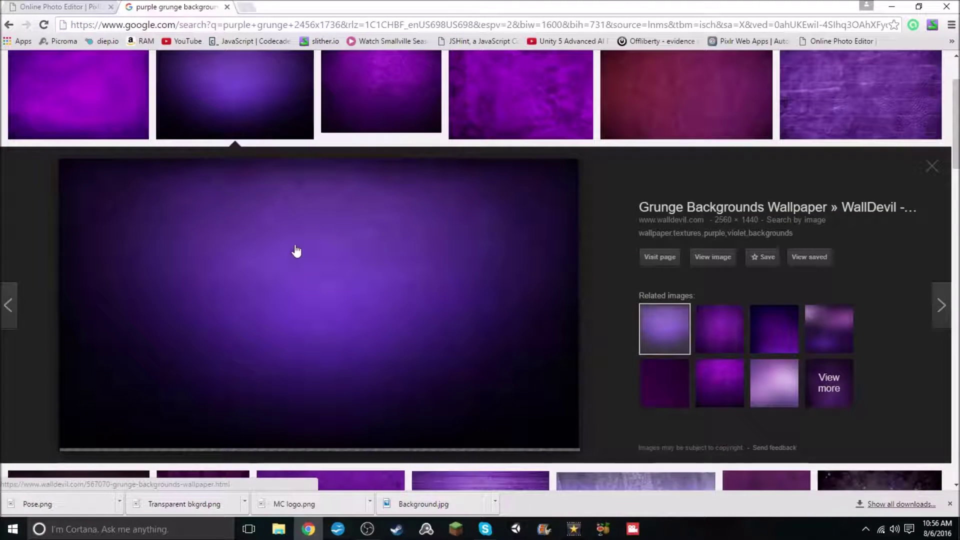
pyautogui.rightClick(295, 245)
pyautogui.click(353, 354)
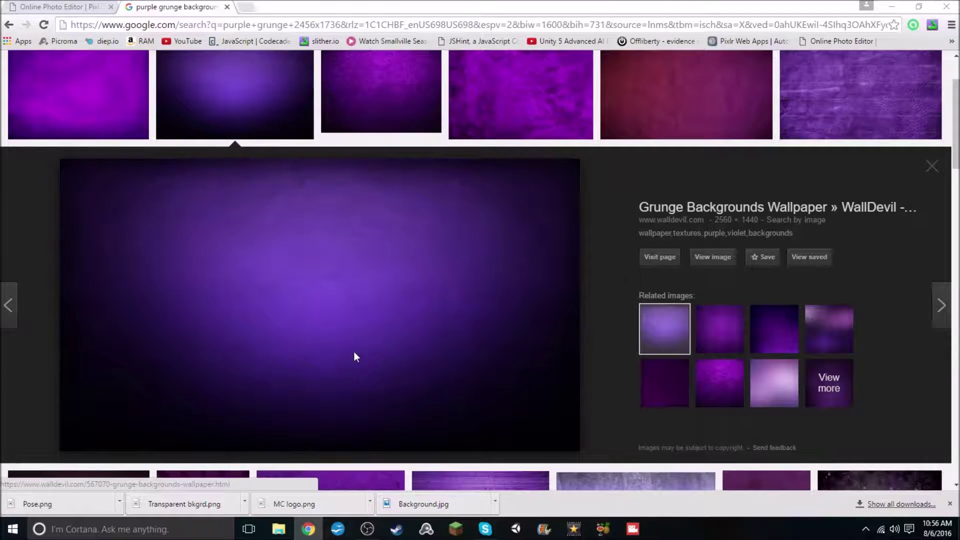
pyautogui.write('Bac')
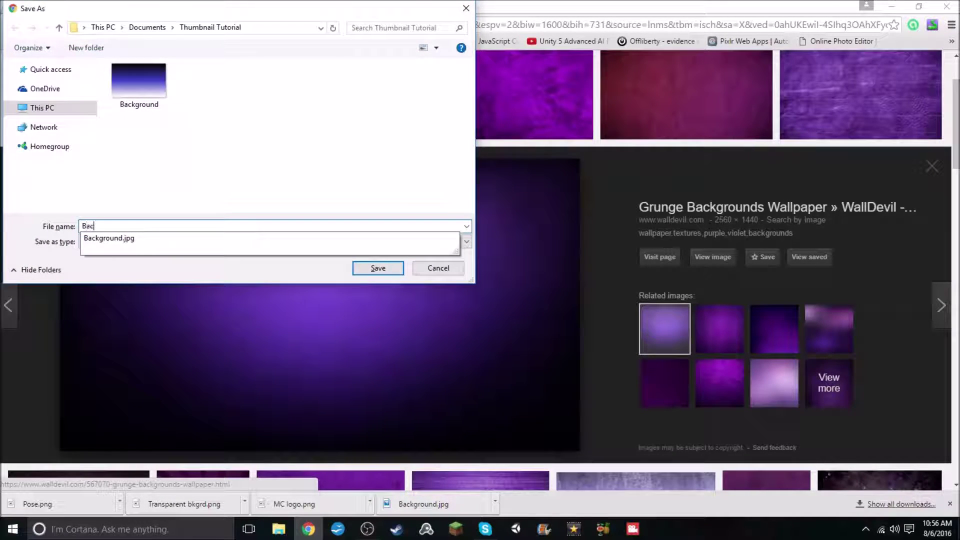
pyautogui.click(210, 239)
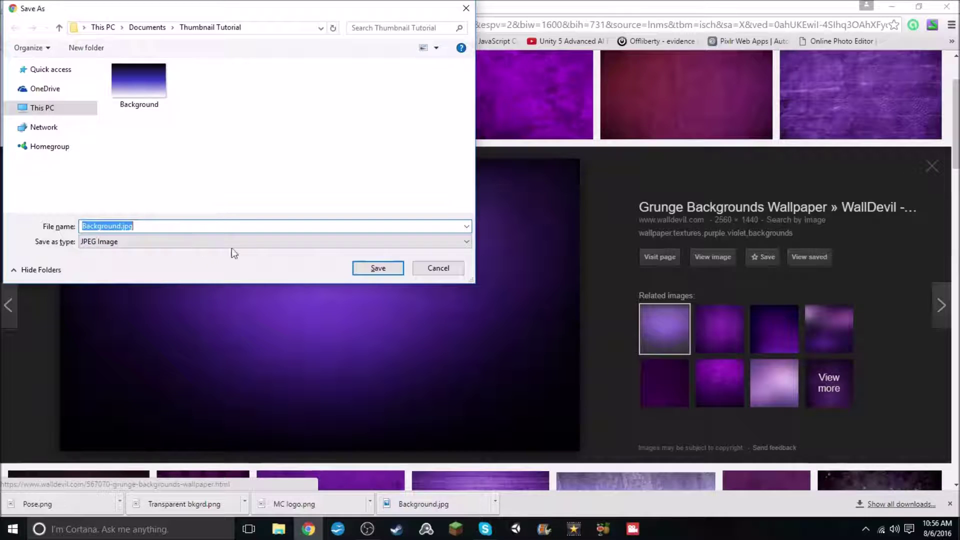
pyautogui.click(359, 266)
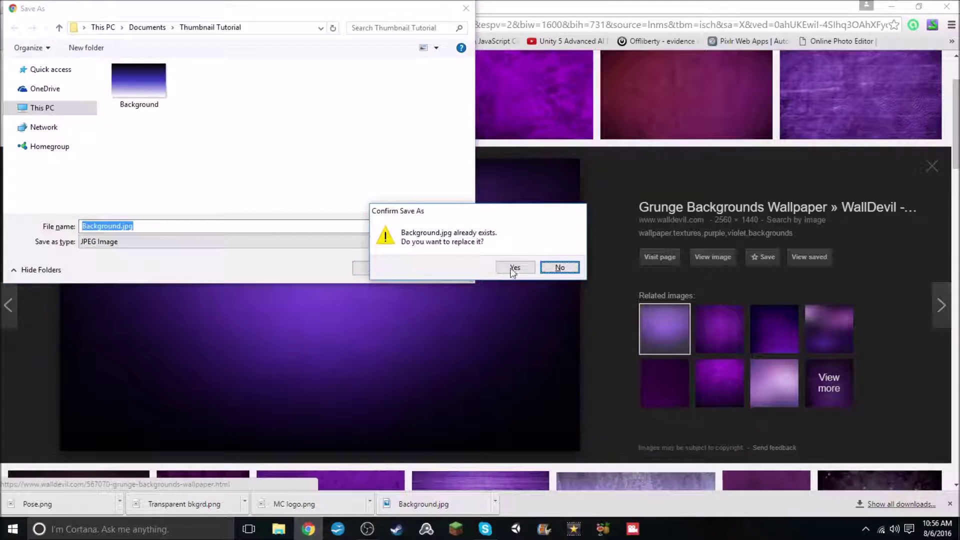
pyautogui.click(512, 267)
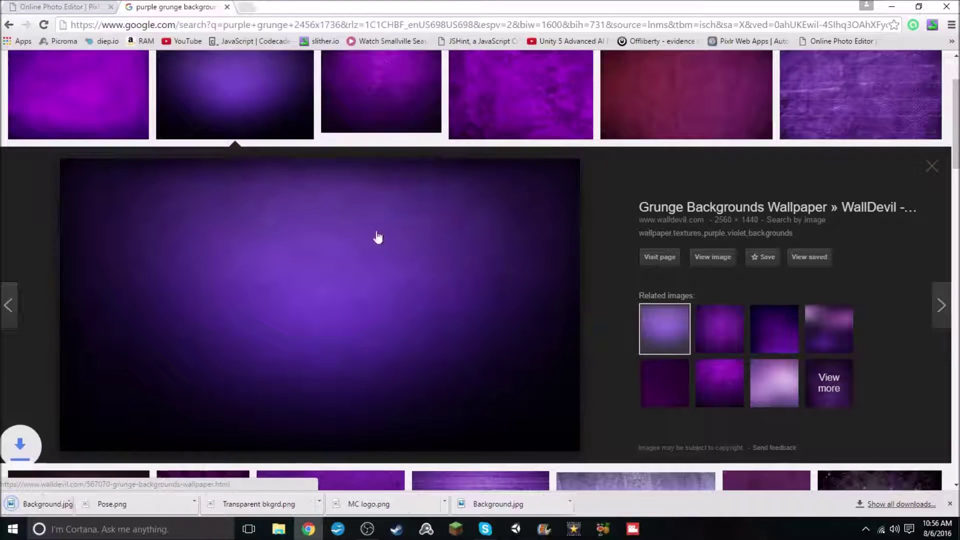
# Step: Close the image search page and open the new Background image in Pixlr Editor
pyautogui.click(227, 7)
pyautogui.click(13, 57)
pyautogui.click(41, 86)
pyautogui.click(139, 95)
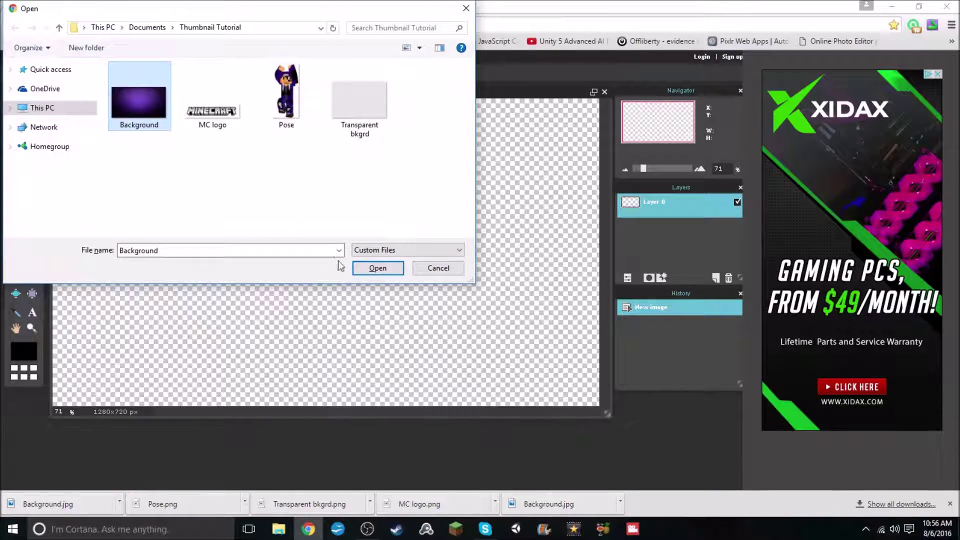
pyautogui.click(383, 272)
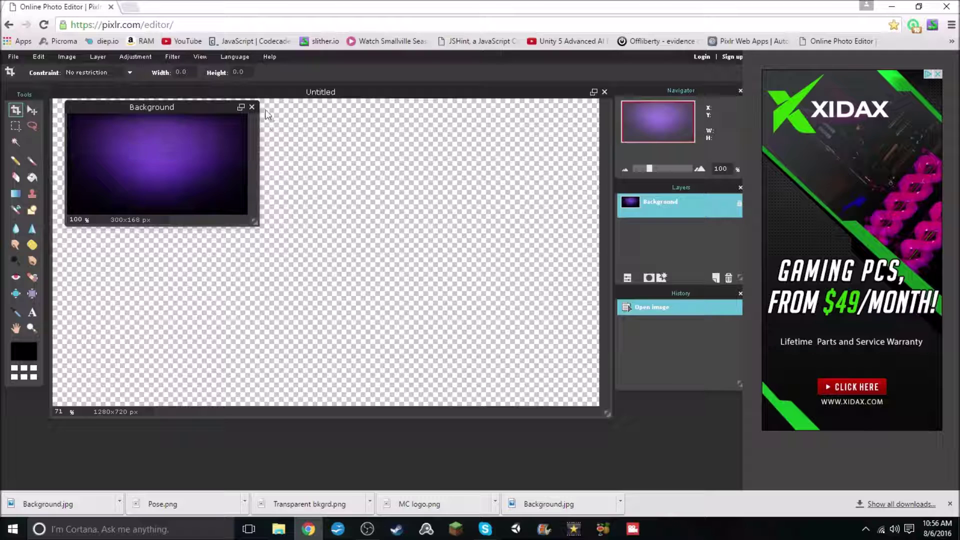
# Step: Copy the entire Background image, close it without saving, and paste it into the blank 1280 × 720 canvas
pyautogui.hotkey('ctrl', 'a')
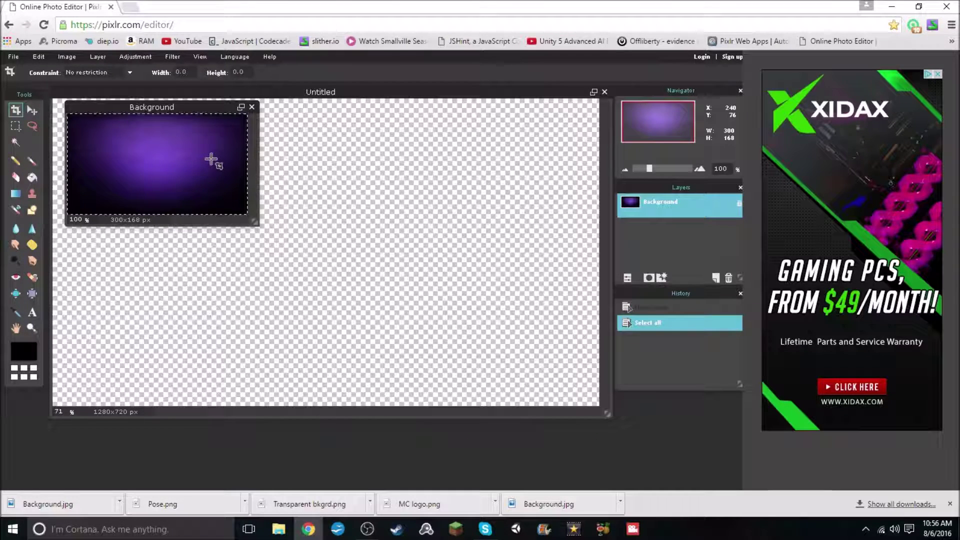
pyautogui.hotkey('ctrl', 'c')
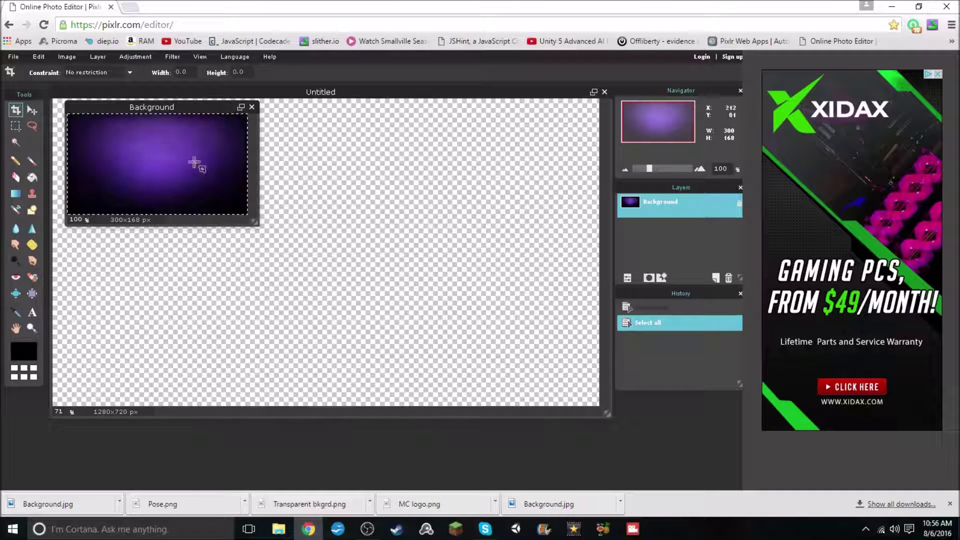
pyautogui.click(252, 107)
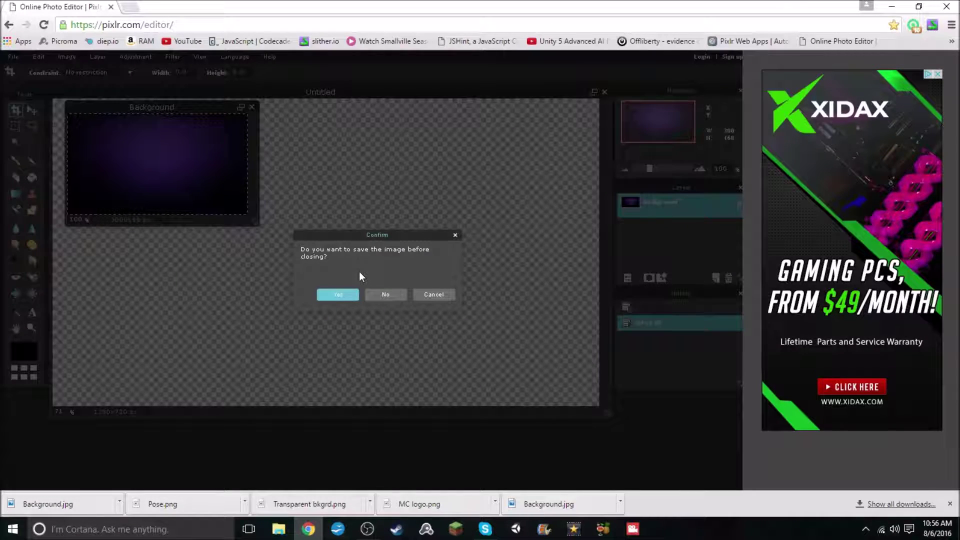
pyautogui.click(376, 294)
pyautogui.hotkey('ctrl', 'v')
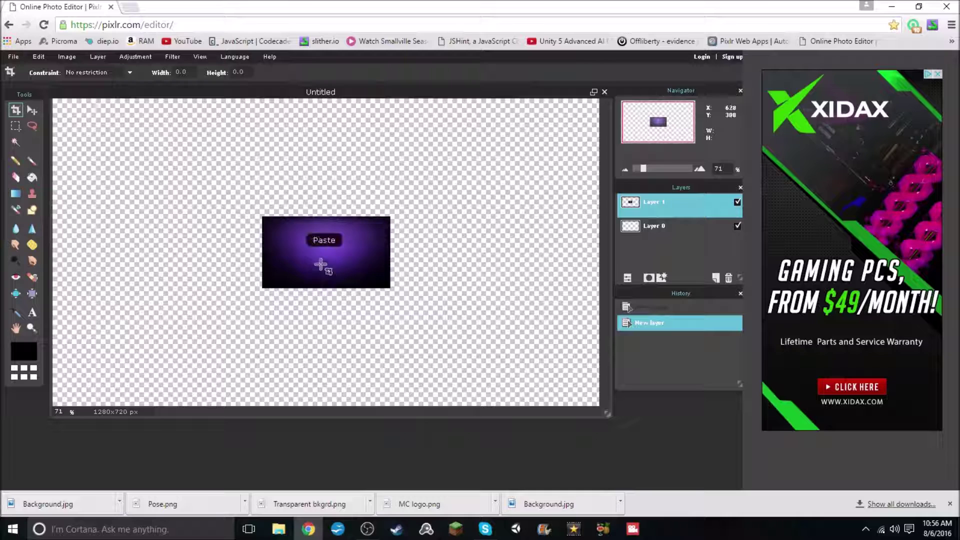
# Step: Enlarge the pasted purple background with Free transform until it covers the whole canvas, and apply the change
pyautogui.click(35, 56)
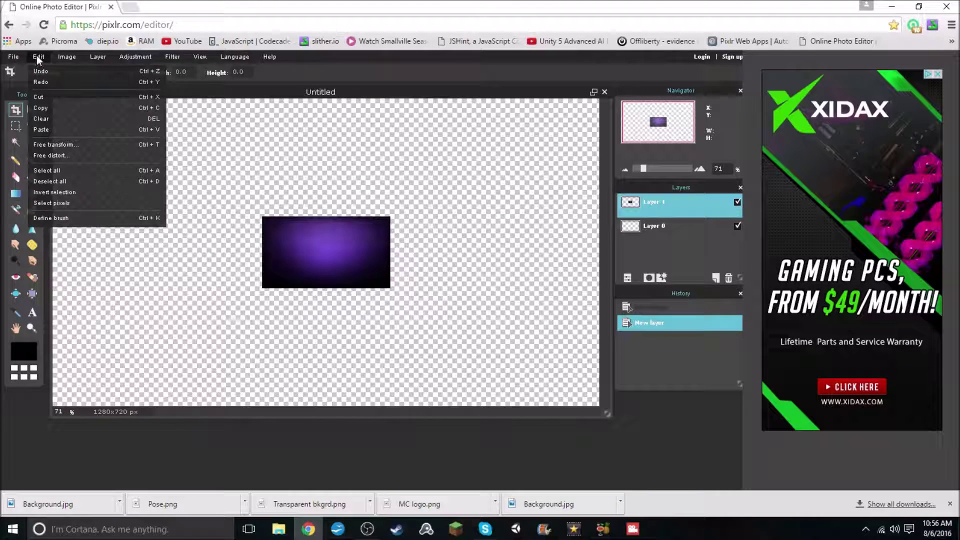
pyautogui.click(68, 146)
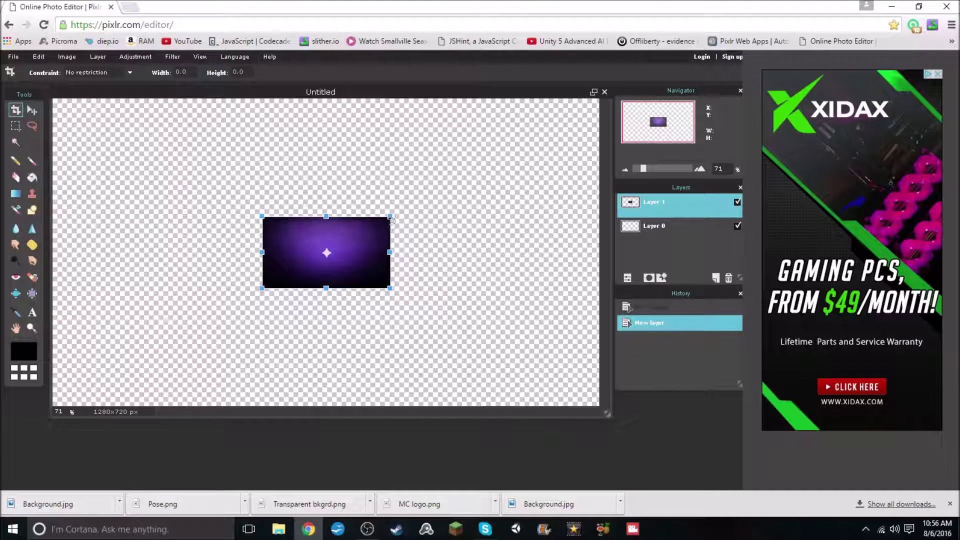
pyautogui.moveTo(392, 215); pyautogui.dragTo(599, 96)
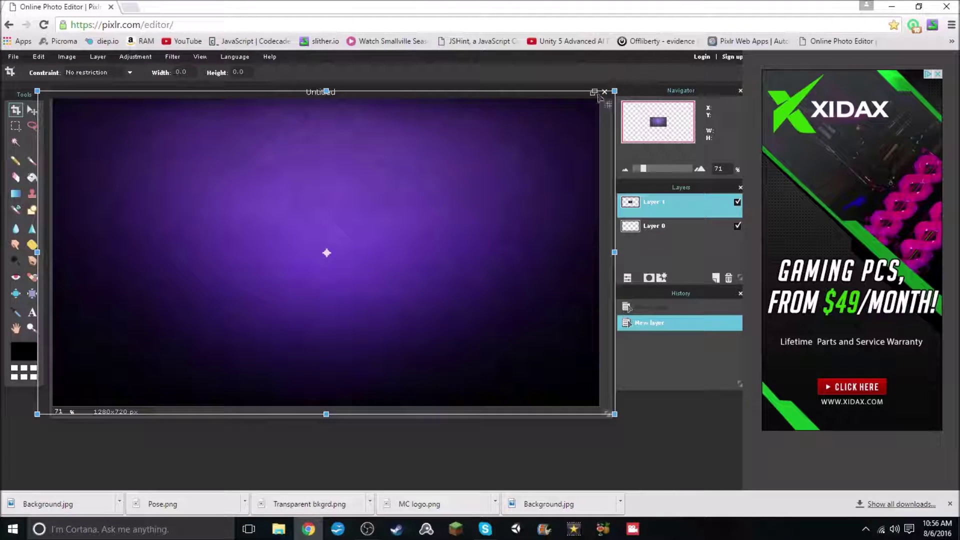
pyautogui.click(623, 75)
pyautogui.click(340, 295)
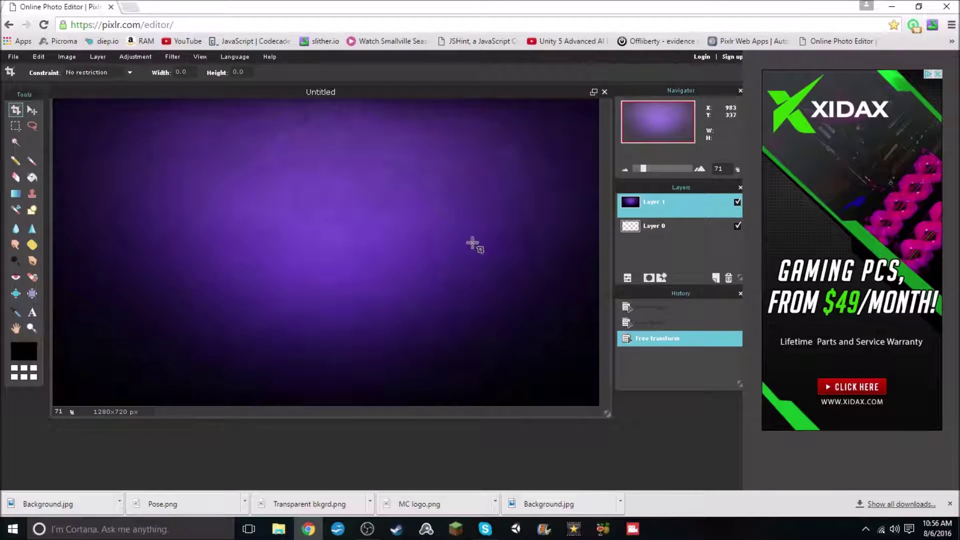
# Step: Open the MC logo image, copy all of it, close it without saving, and paste it over the purple background
pyautogui.click(15, 57)
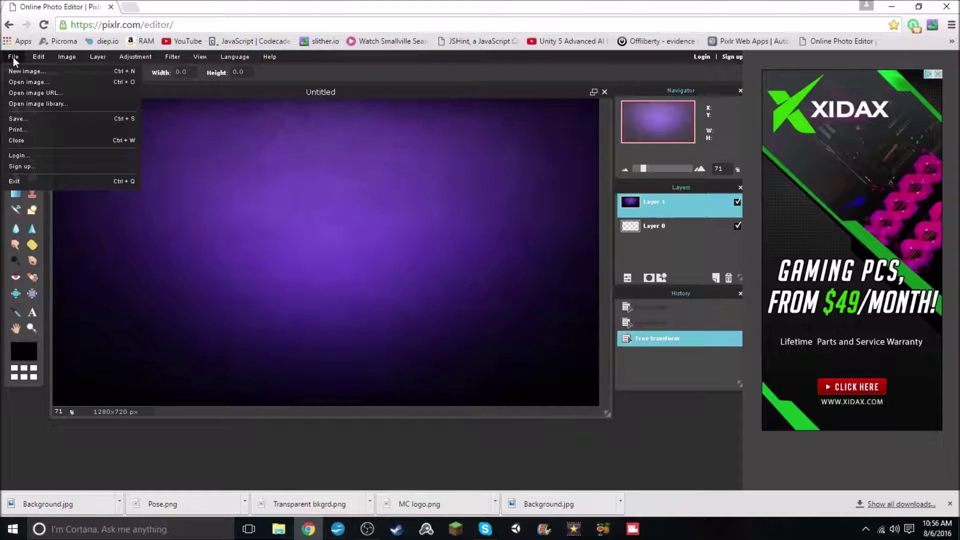
pyautogui.click(50, 82)
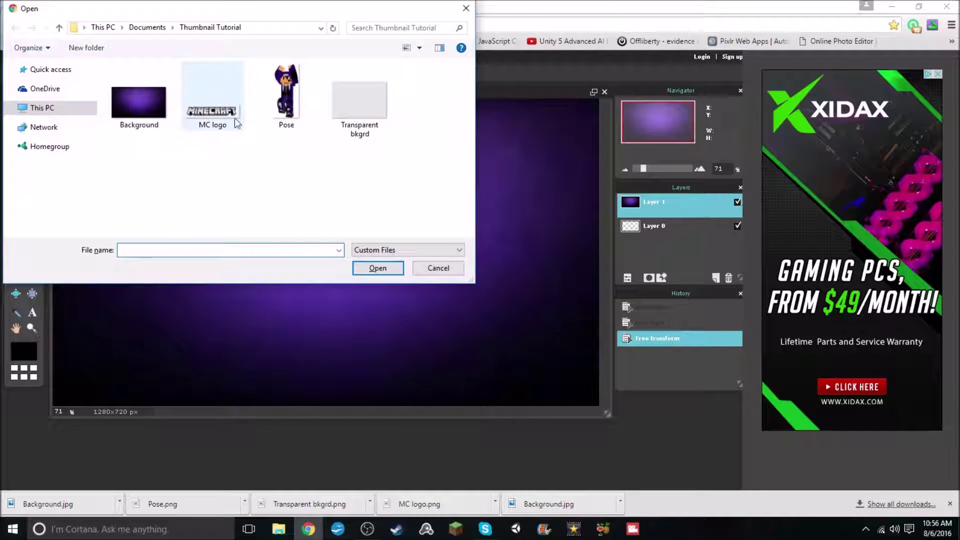
pyautogui.click(225, 118)
pyautogui.click(378, 268)
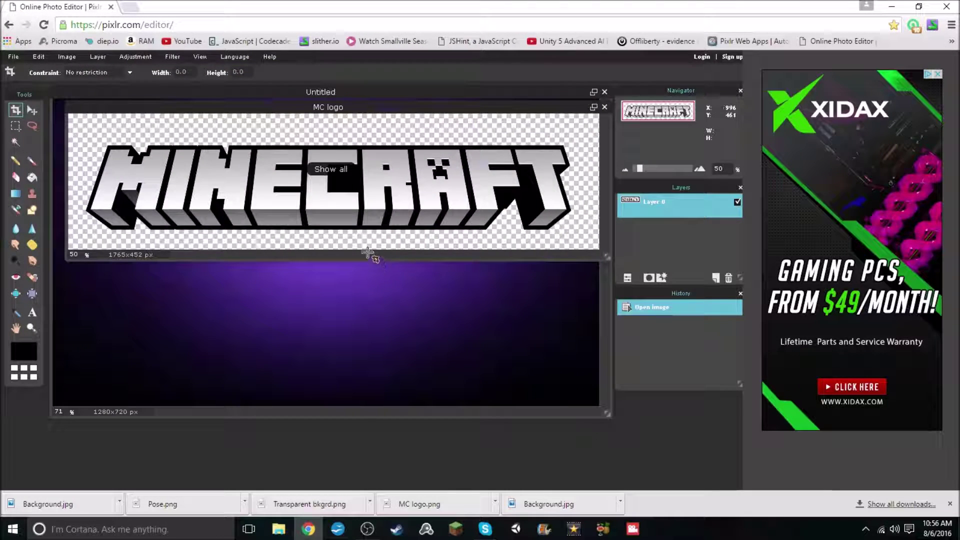
pyautogui.hotkey('ctrl', 'a')
pyautogui.hotkey('ctrl', 'c')
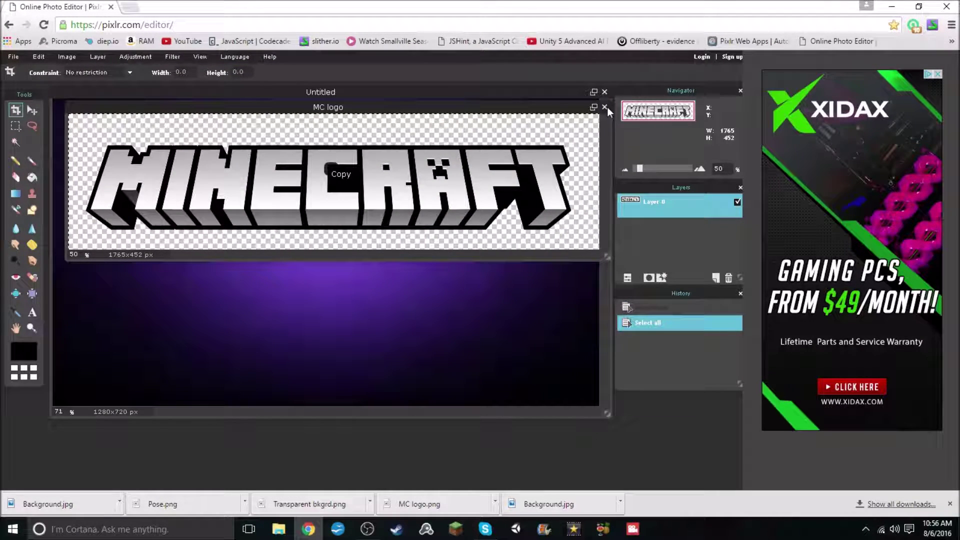
pyautogui.click(605, 107)
pyautogui.click(386, 294)
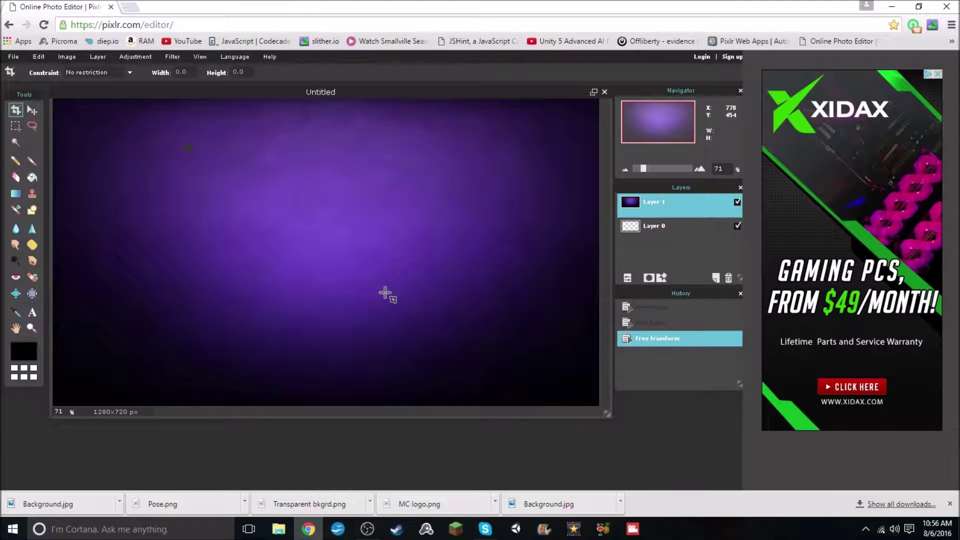
pyautogui.hotkey('ctrl', 'v')
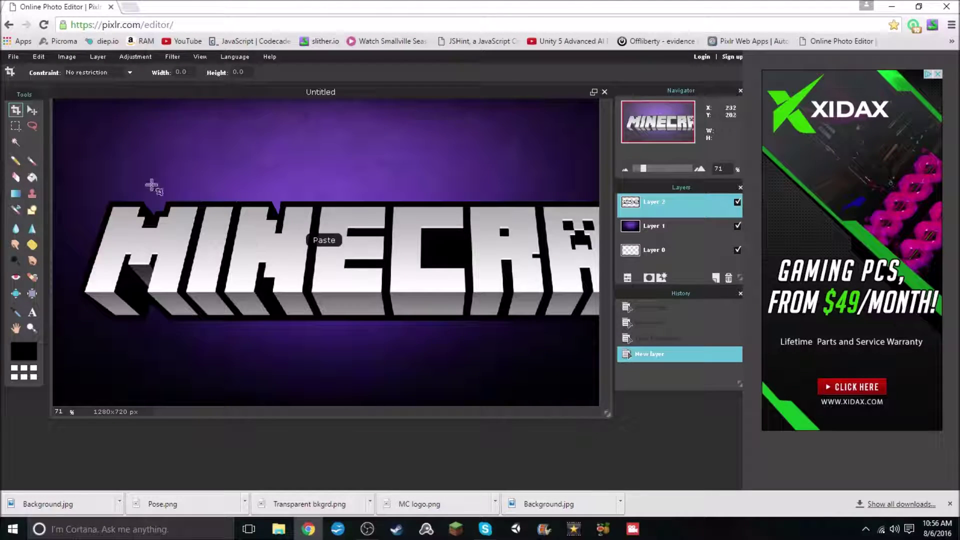
# Step: Shrink the Minecraft logo with Free transform, centre it along the canvas's upper edge, and apply the change
pyautogui.click(38, 57)
pyautogui.click(68, 148)
pyautogui.moveTo(53, 199); pyautogui.dragTo(171, 229)
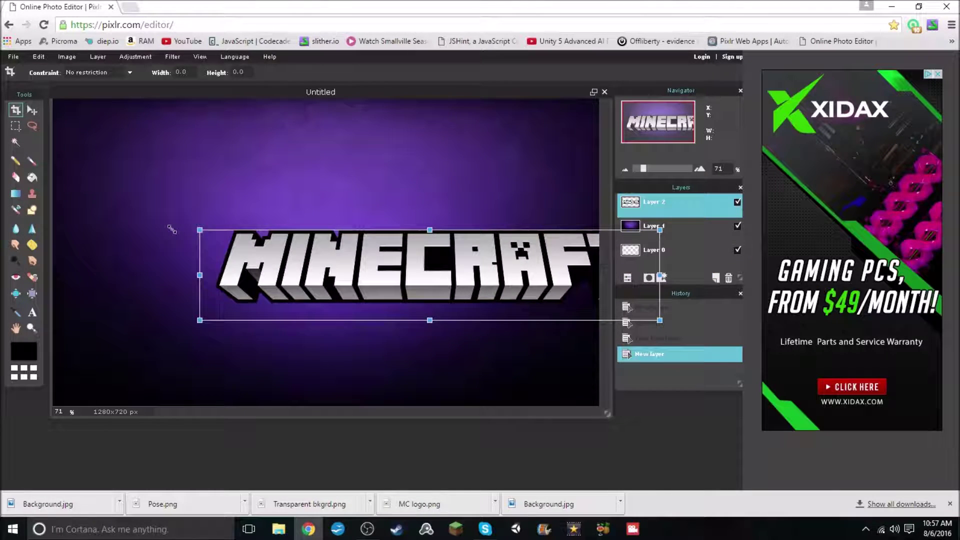
pyautogui.moveTo(338, 260); pyautogui.dragTo(231, 131)
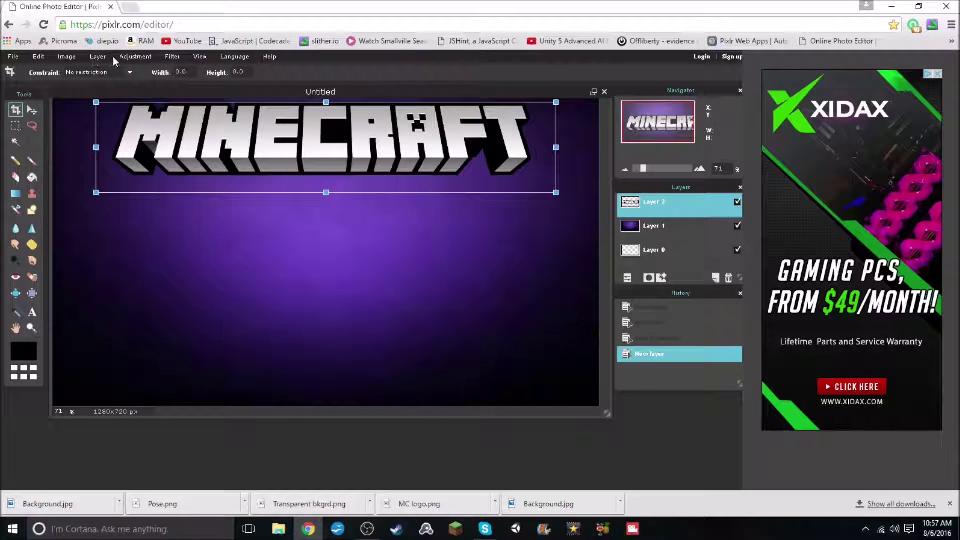
pyautogui.click(146, 56)
pyautogui.click(341, 296)
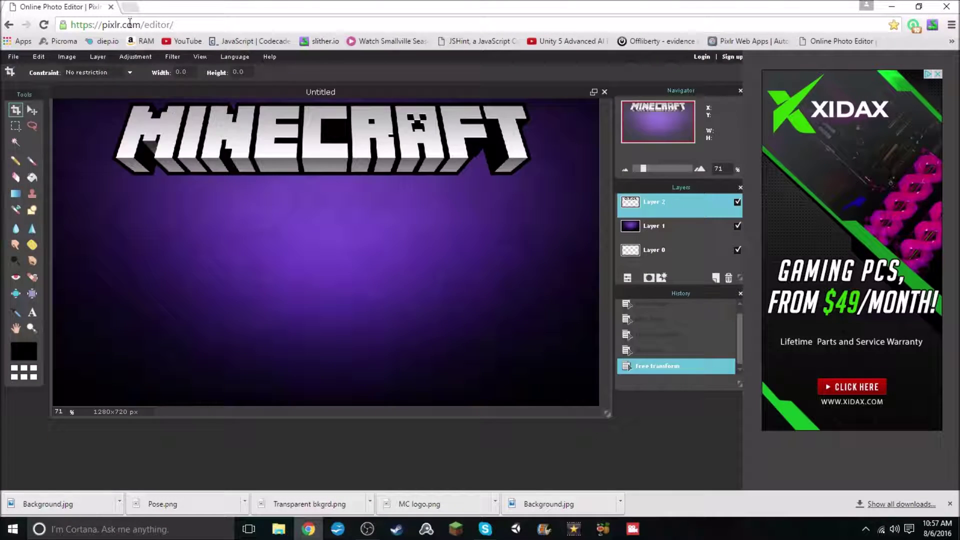
# Step: Darken the Minecraft logo layer by lowering its brightness to about -33, leaving contrast at 0
pyautogui.click(134, 56)
pyautogui.click(156, 72)
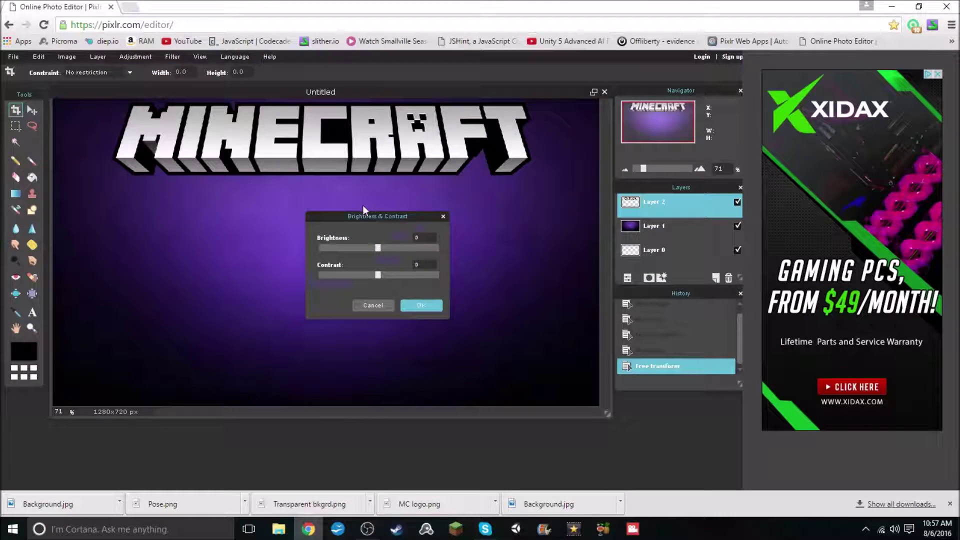
pyautogui.moveTo(376, 250)
pyautogui.mouseDown()
pyautogui.moveTo(356, 246)
pyautogui.moveTo(461, 247)
pyautogui.moveTo(358, 247)
pyautogui.mouseUp()
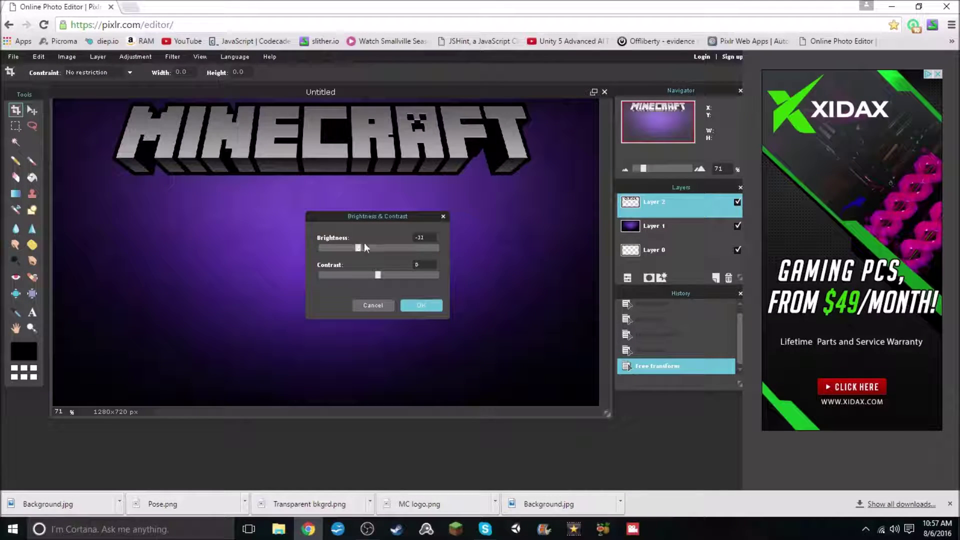
pyautogui.click(421, 305)
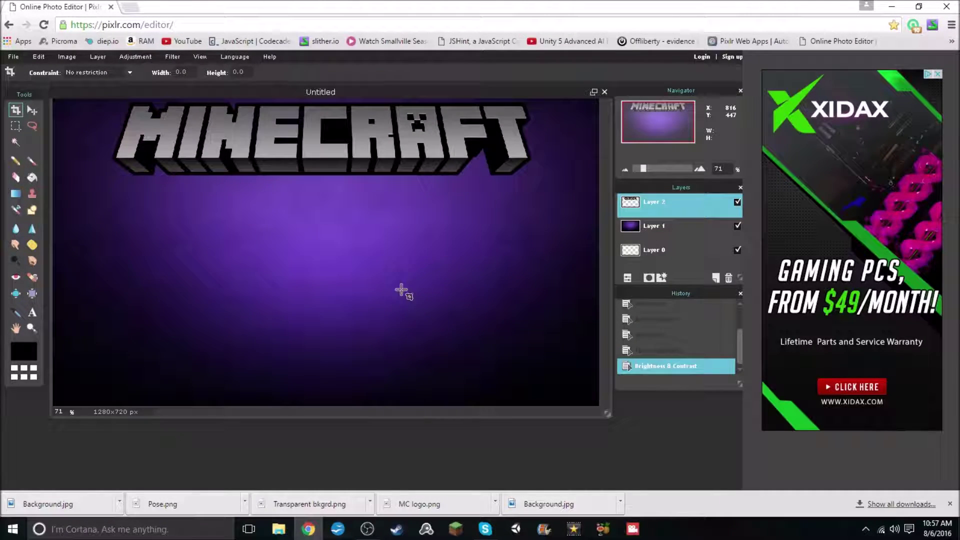
# Step: Open the Pose image, copy all of it, close it without saving, and paste it at the canvas's right side below the logo
pyautogui.click(15, 58)
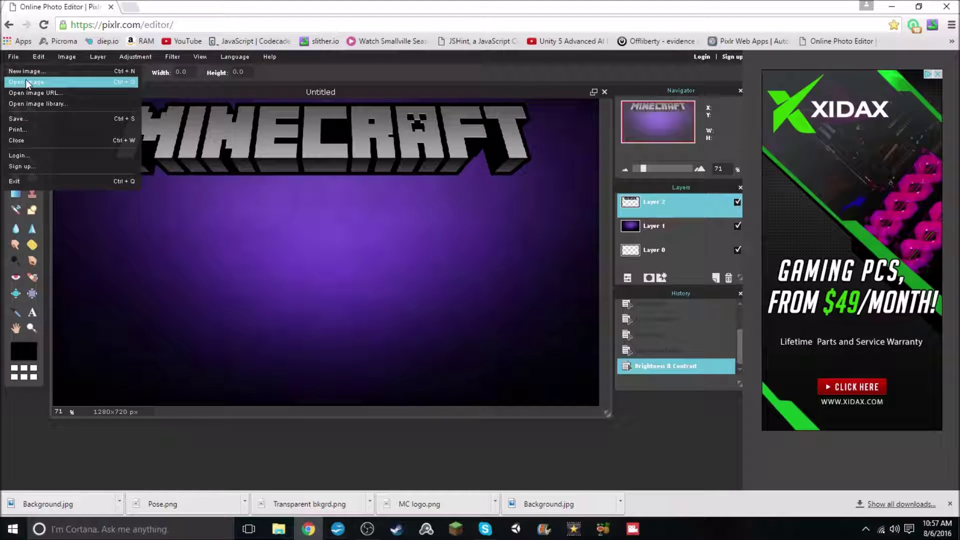
pyautogui.click(26, 82)
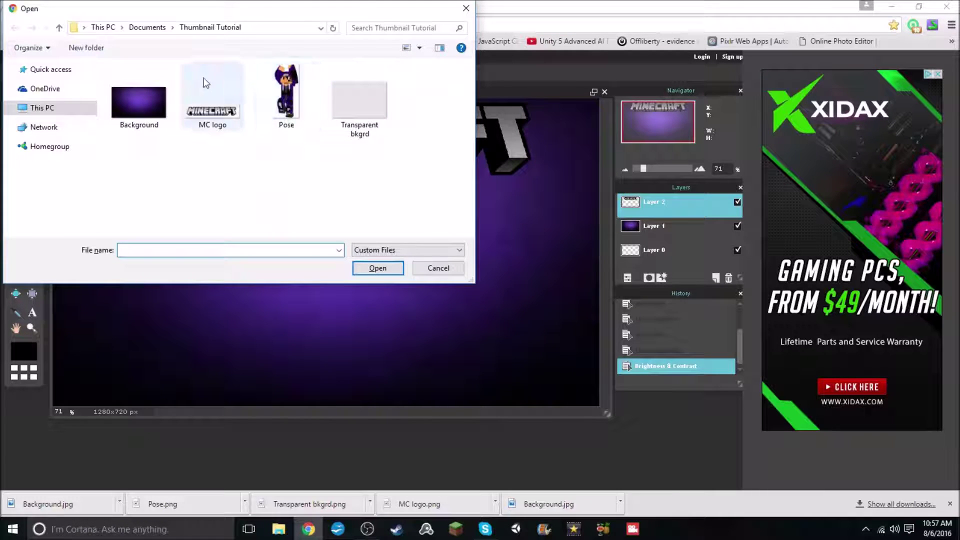
pyautogui.click(286, 95)
pyautogui.click(378, 268)
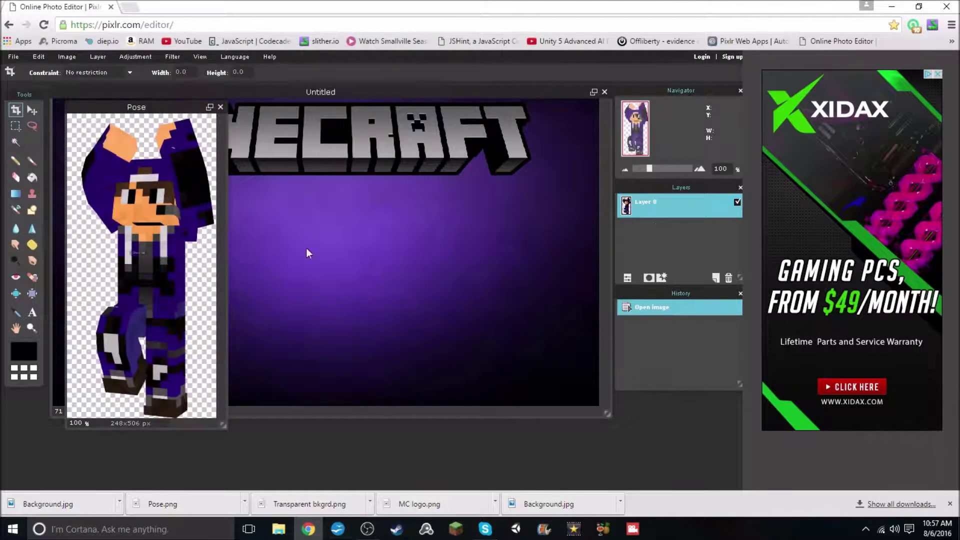
pyautogui.click(220, 107)
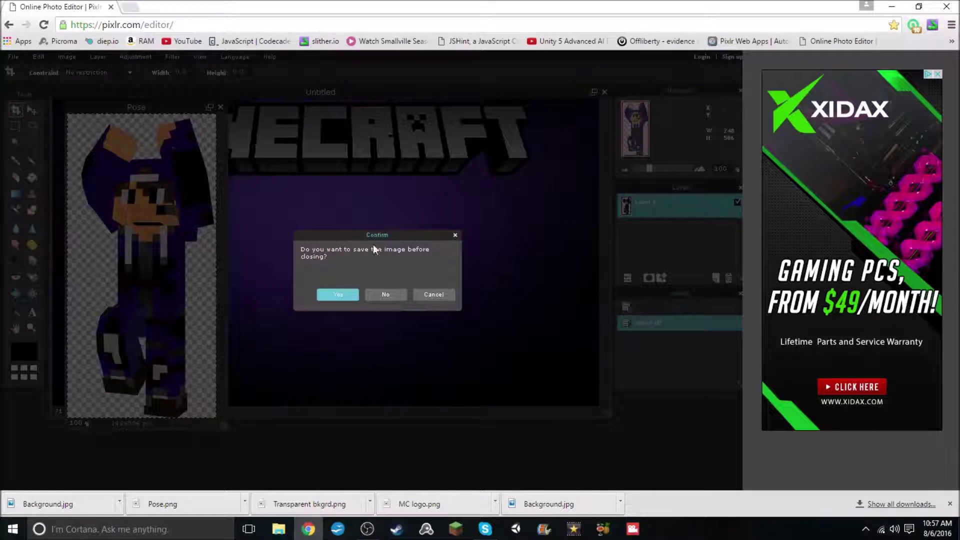
pyautogui.click(386, 295)
pyautogui.hotkey('ctrl', 'v')
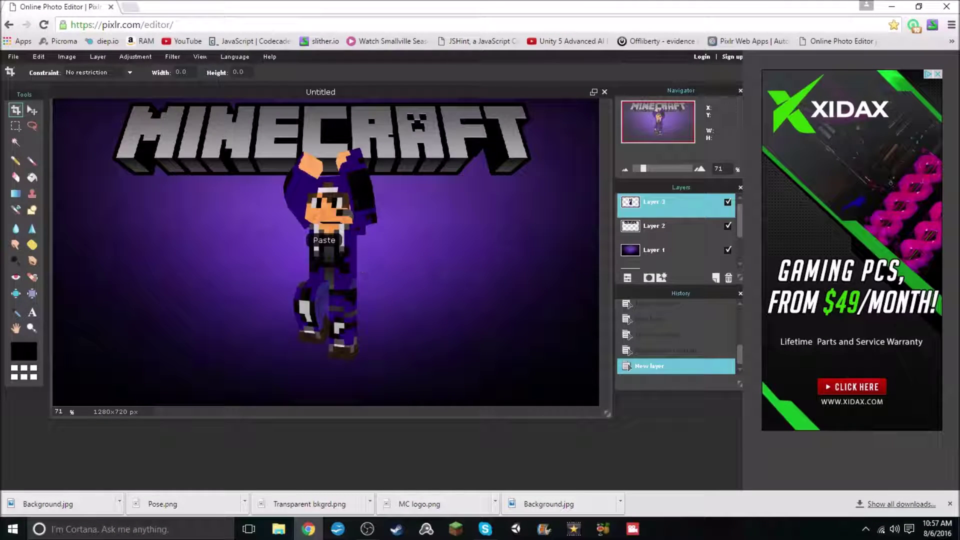
pyautogui.click(36, 111)
pyautogui.moveTo(325, 252); pyautogui.dragTo(515, 280)
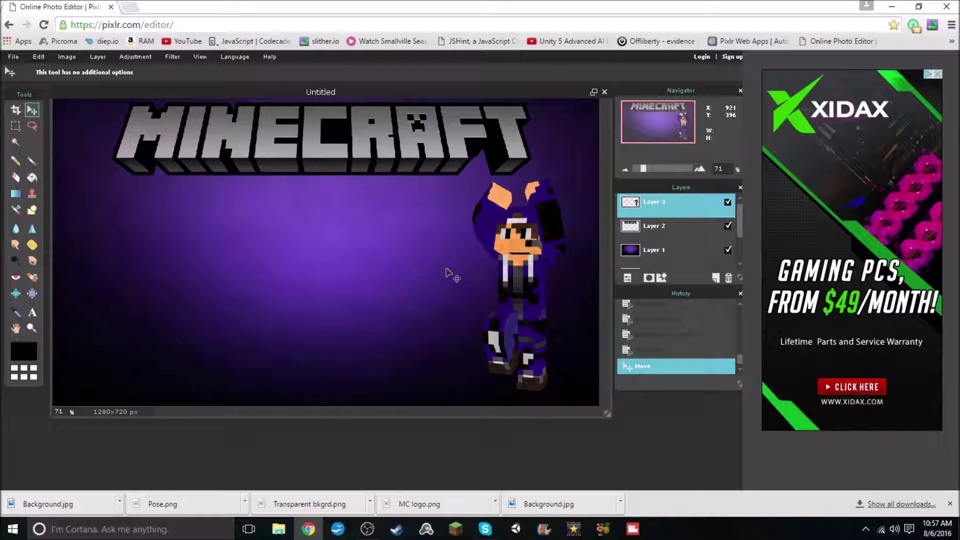
# Step: Add a text layer below the Minecraft logo reading "How to make Awesome background!!!"
pyautogui.click(33, 312)
pyautogui.click(195, 205)
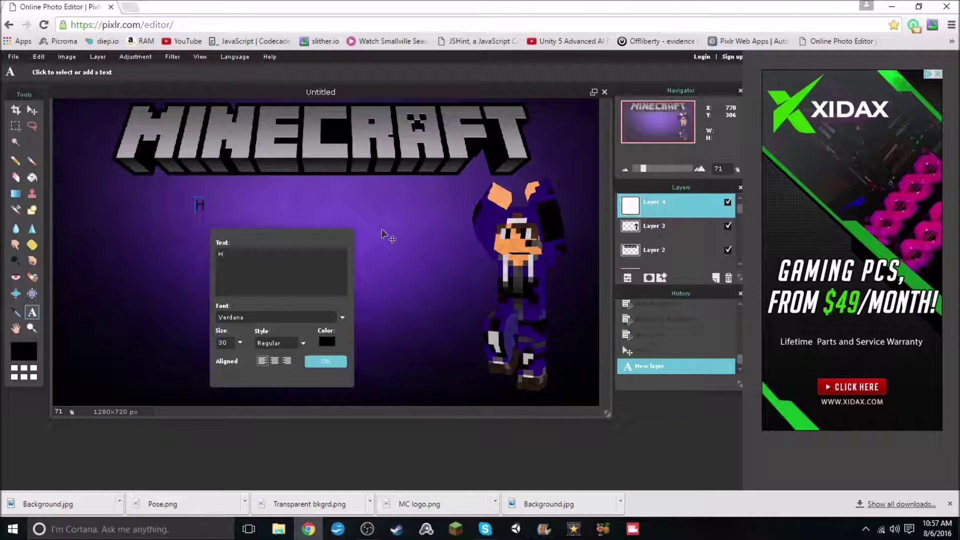
pyautogui.write('How to make')
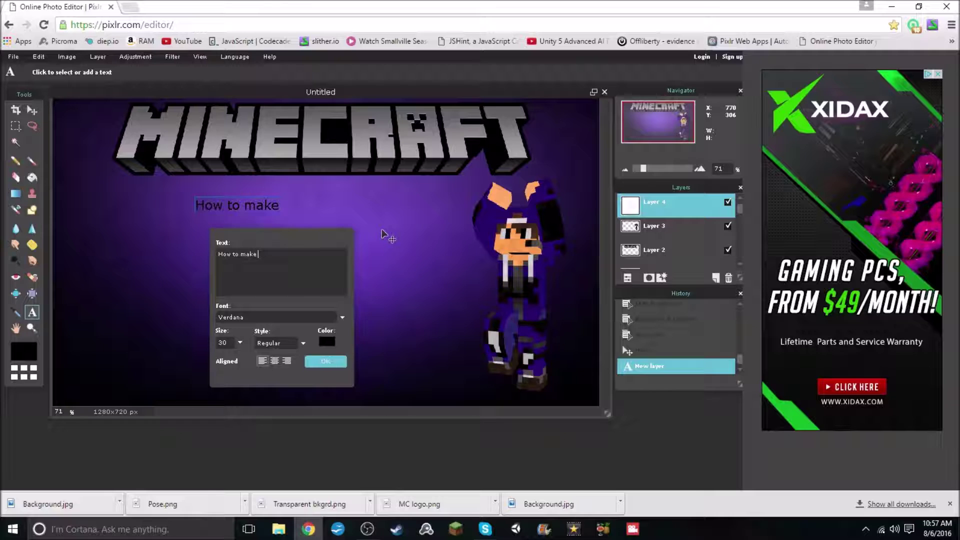
pyautogui.write(' awesome bacjkgr')
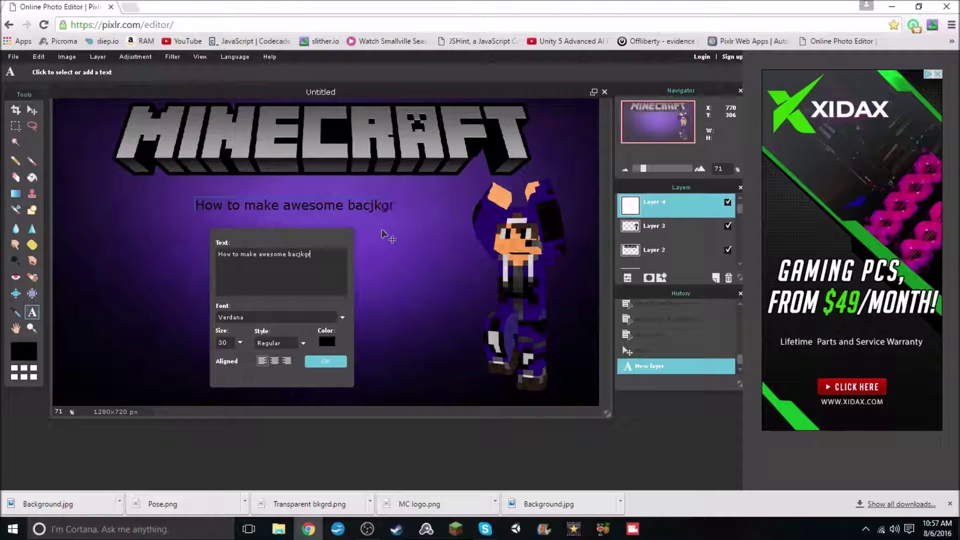
pyautogui.write('oudn!!!')
pyautogui.press('BackSpace')
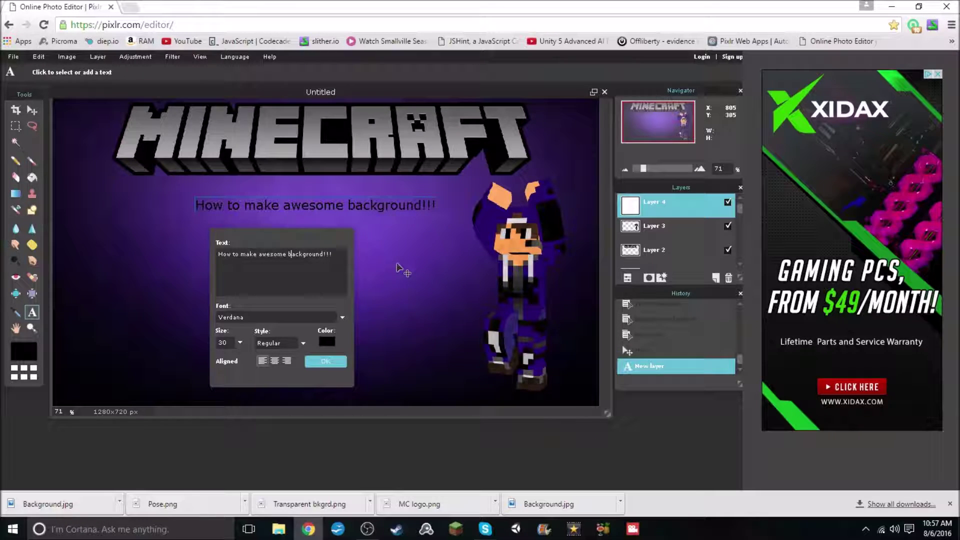
pyautogui.press('BackSpace')
pyautogui.write('A')
# Step: Format the new text as Candara, Bold/Italic, size 63, with centred alignment
pyautogui.click(313, 316)
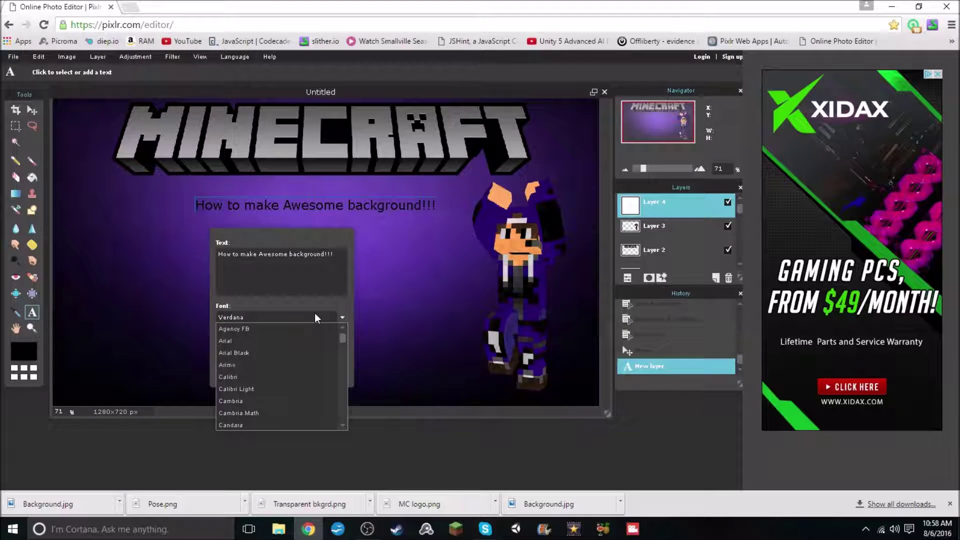
pyautogui.scroll(-3, 268, 380)
pyautogui.click(261, 338)
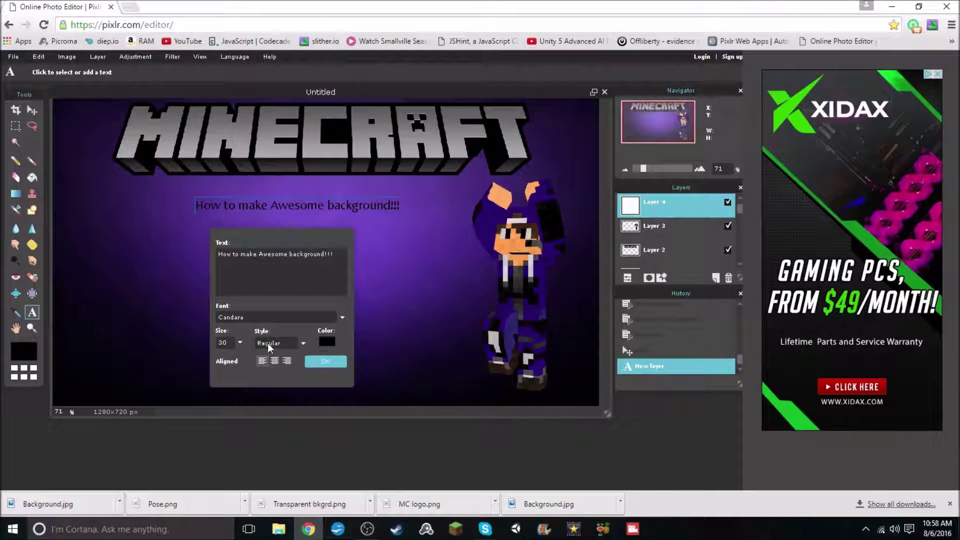
pyautogui.click(304, 343)
pyautogui.click(285, 391)
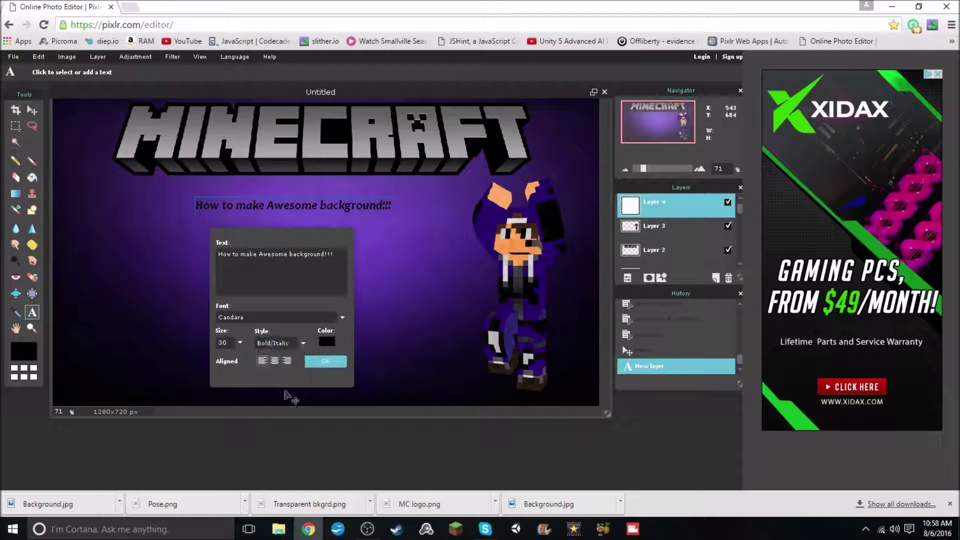
pyautogui.click(240, 342)
pyautogui.moveTo(200, 361); pyautogui.dragTo(211, 360)
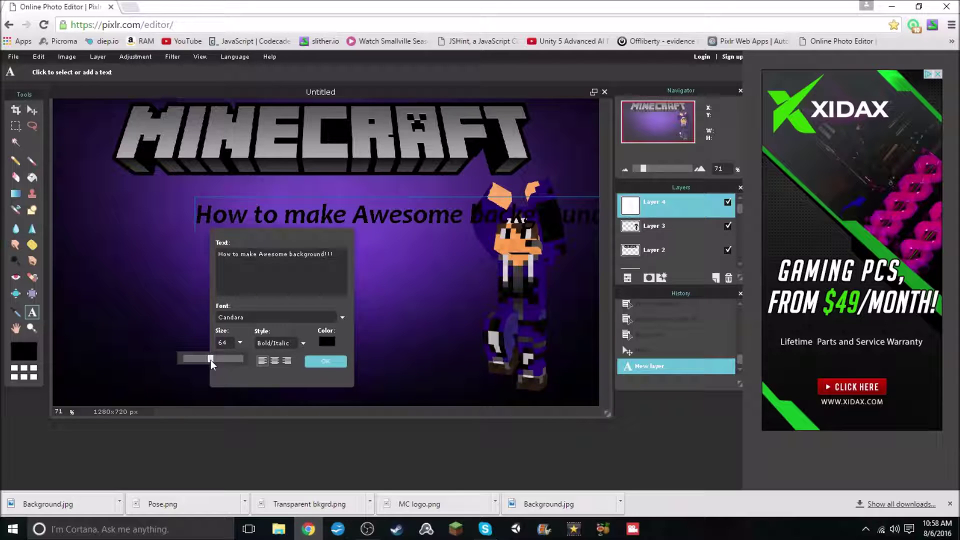
pyautogui.click(275, 361)
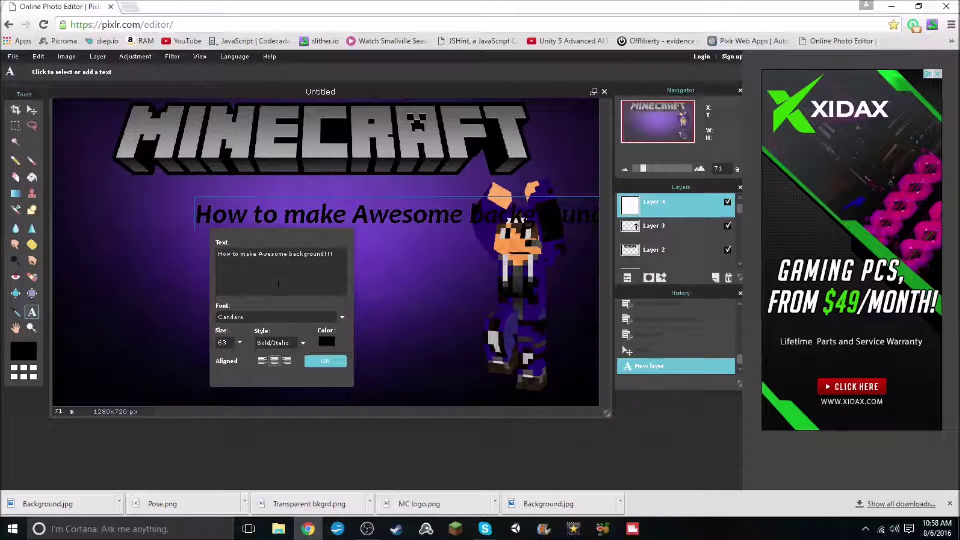
# Step: Break the text into two lines after "How to make", apply it, and nudge it slightly up and left under the logo
pyautogui.press('Return')
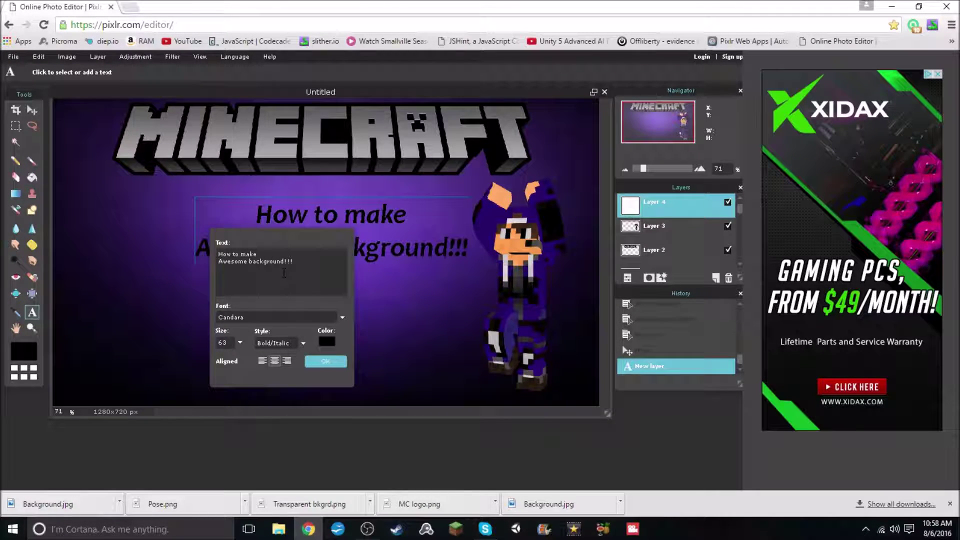
pyautogui.click(325, 361)
pyautogui.click(32, 110)
pyautogui.moveTo(309, 219); pyautogui.dragTo(302, 210)
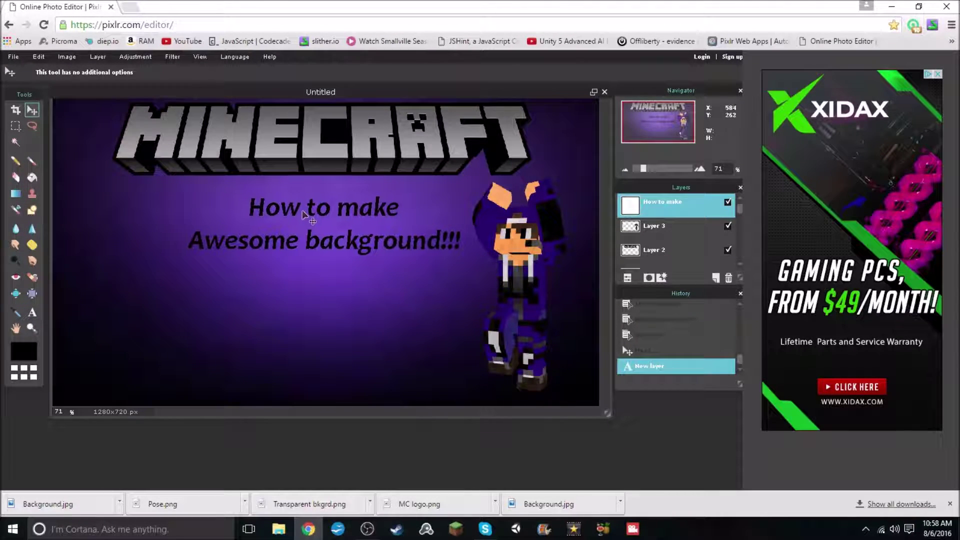
# Step: Open a new browser tab
pyautogui.click(129, 7)
pyautogui.click(441, 232)
pyautogui.write('ch')
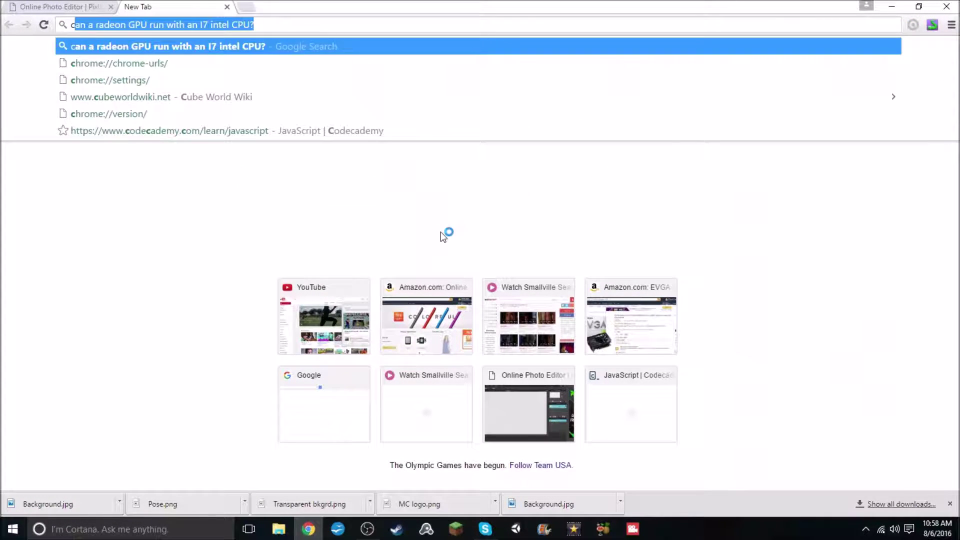
pyautogui.press('BackSpace')
pyautogui.press('BackSpace')
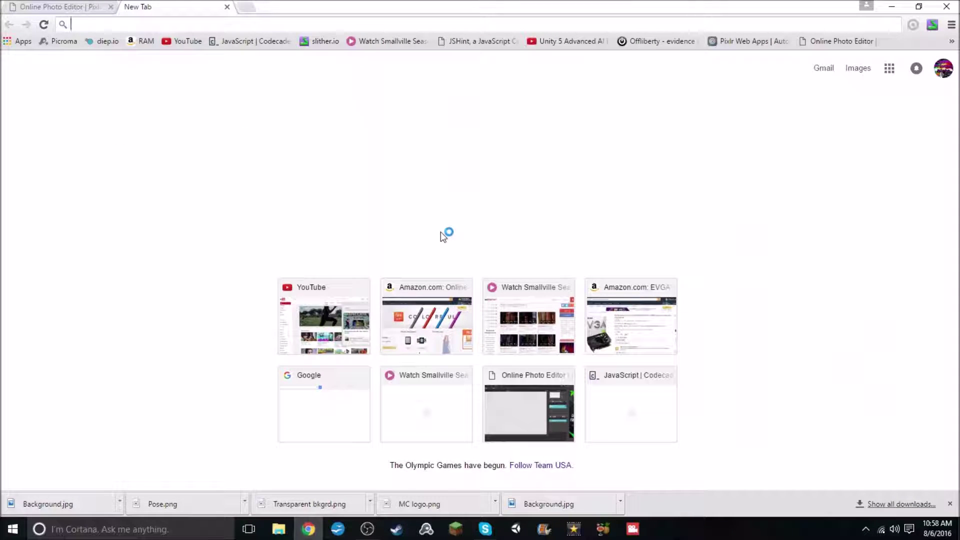
pyautogui.write('end')
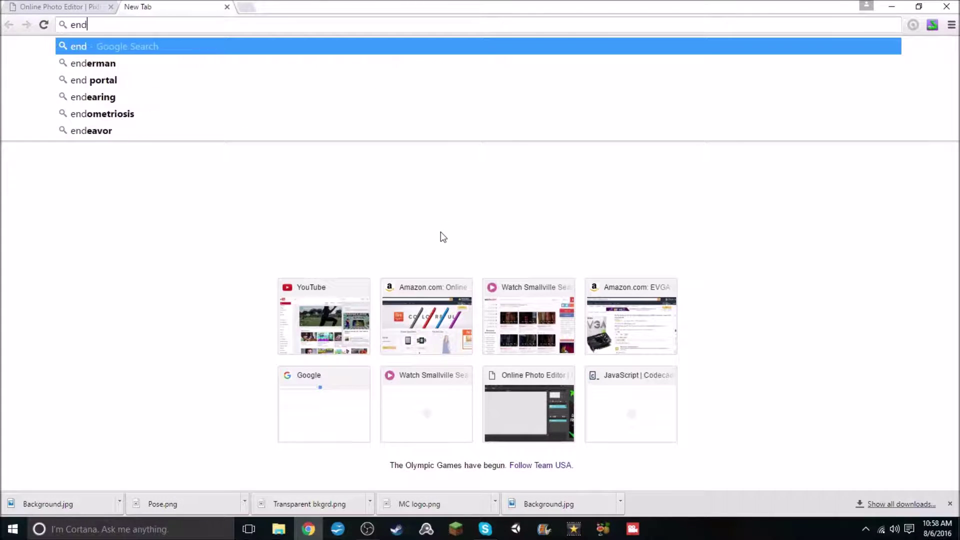
pyautogui.press('BackSpace')
pyautogui.press('BackSpace')
pyautogui.press('BackSpace')
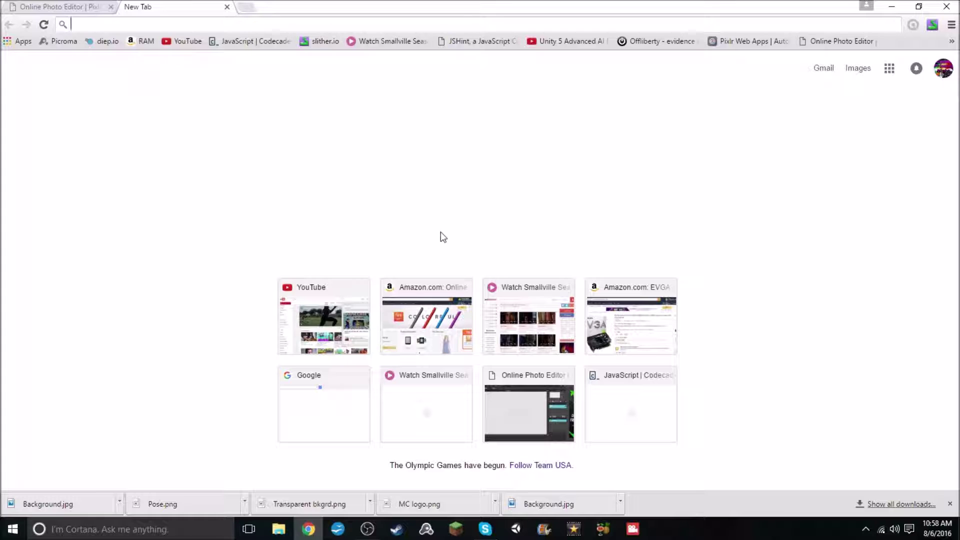
# Step: Search Google Images for "creeper transparent" and open the preview of the creeper popping out of a broken wall
pyautogui.write('cre')
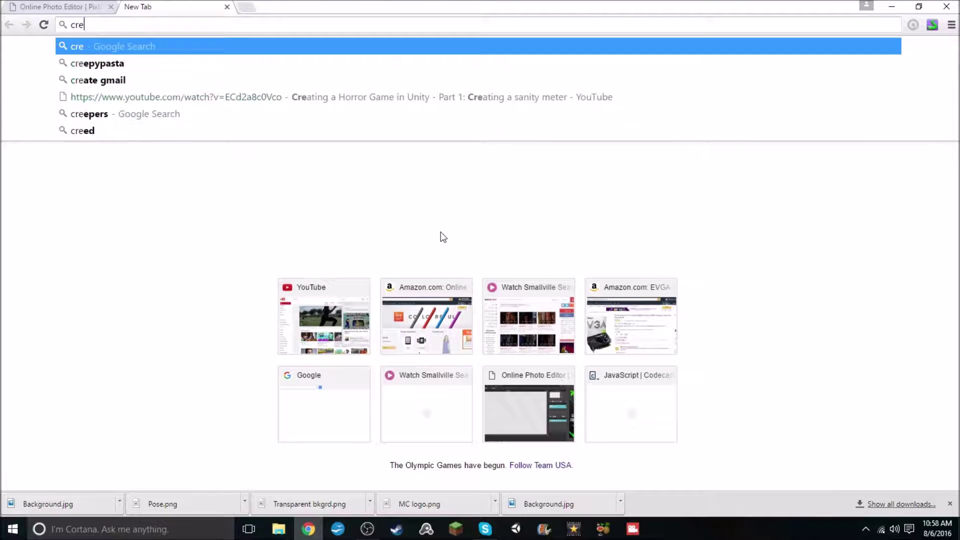
pyautogui.write('eper tr')
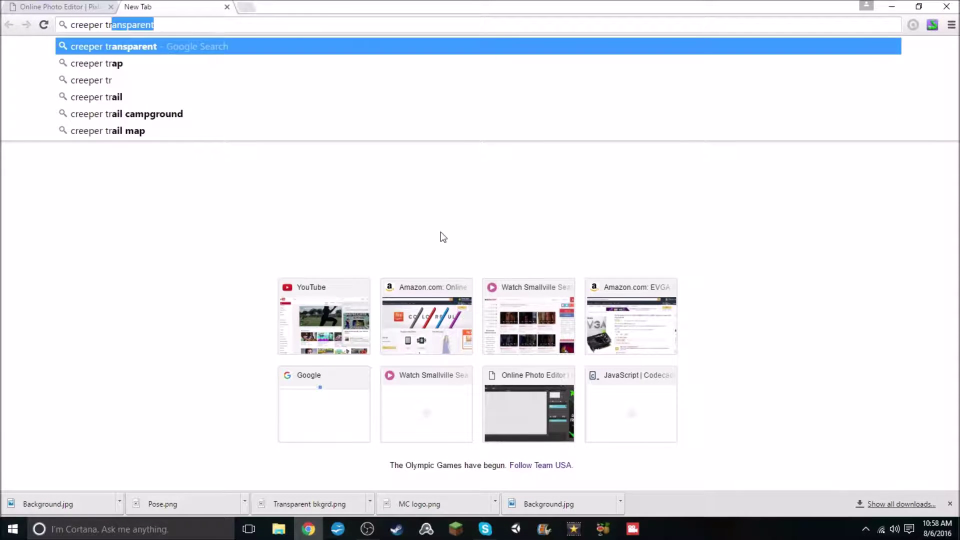
pyautogui.press('Return')
pyautogui.click(125, 103)
pyautogui.click(131, 185)
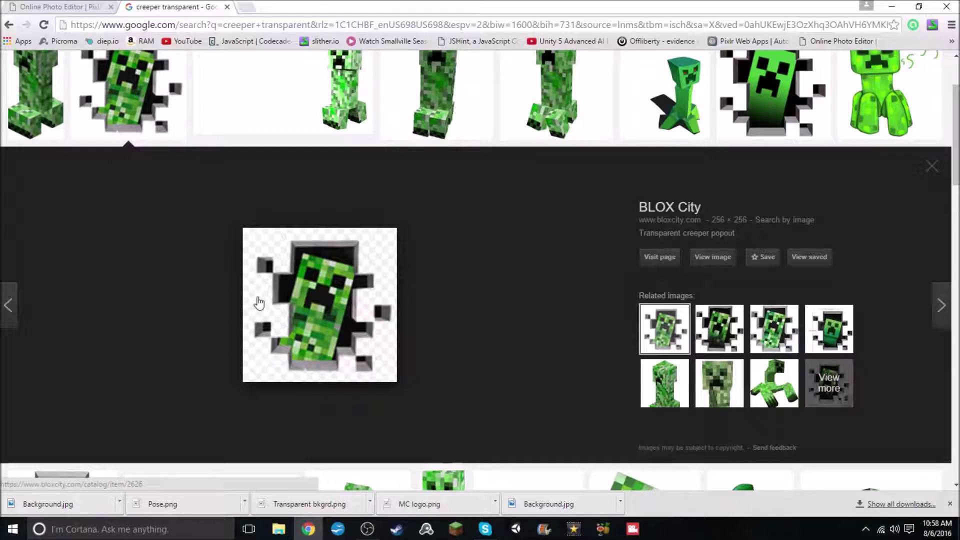
# Step: Save the creeper picture as Creeper in the Thumbnail Tutorial folder, close the search tab, and return to Pixlr Editor
pyautogui.rightClick(283, 297)
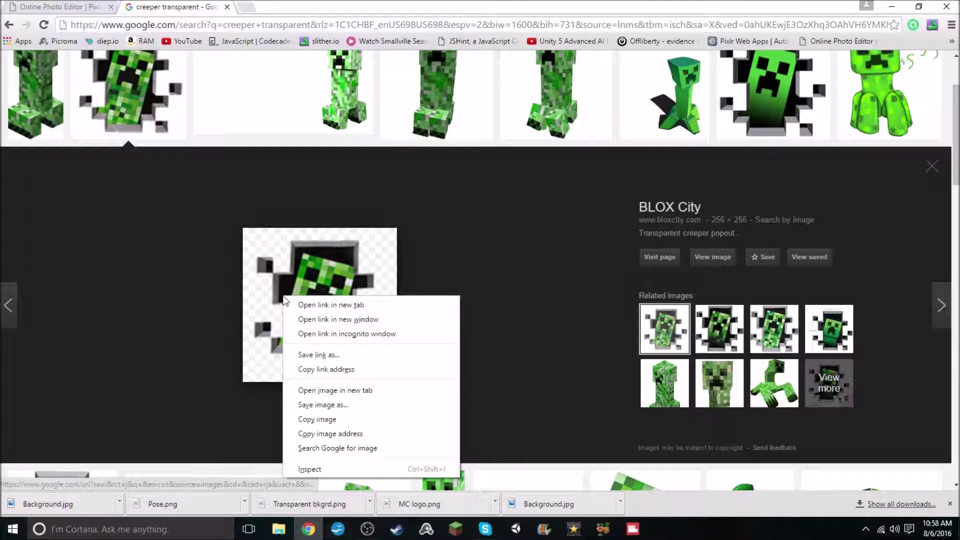
pyautogui.click(329, 400)
pyautogui.write('Cre')
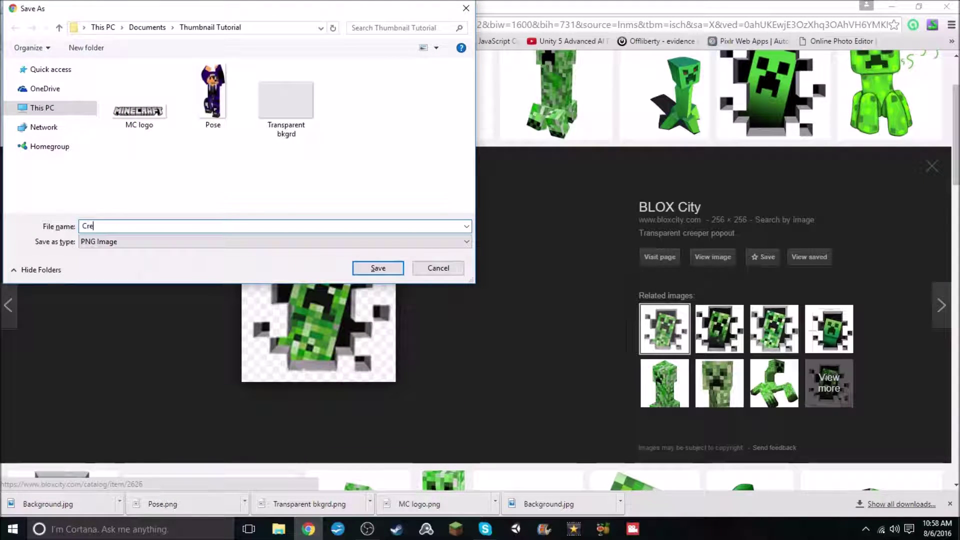
pyautogui.press('Return')
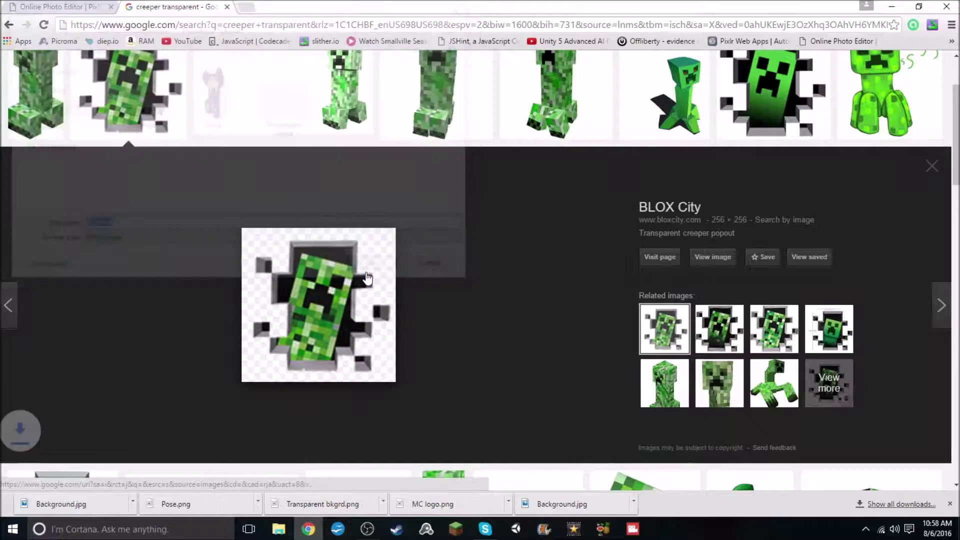
pyautogui.click(50, 7)
pyautogui.click(227, 7)
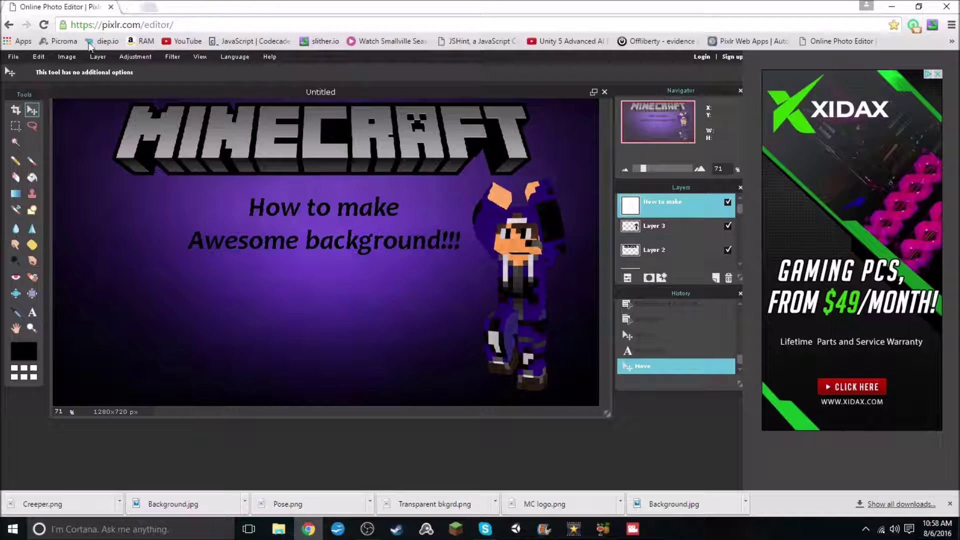
# Step: Open the Creeper image, copy all of it, close it without saving, and paste it in the canvas's lower-left area
pyautogui.click(14, 56)
pyautogui.click(49, 83)
pyautogui.click(209, 90)
pyautogui.click(378, 268)
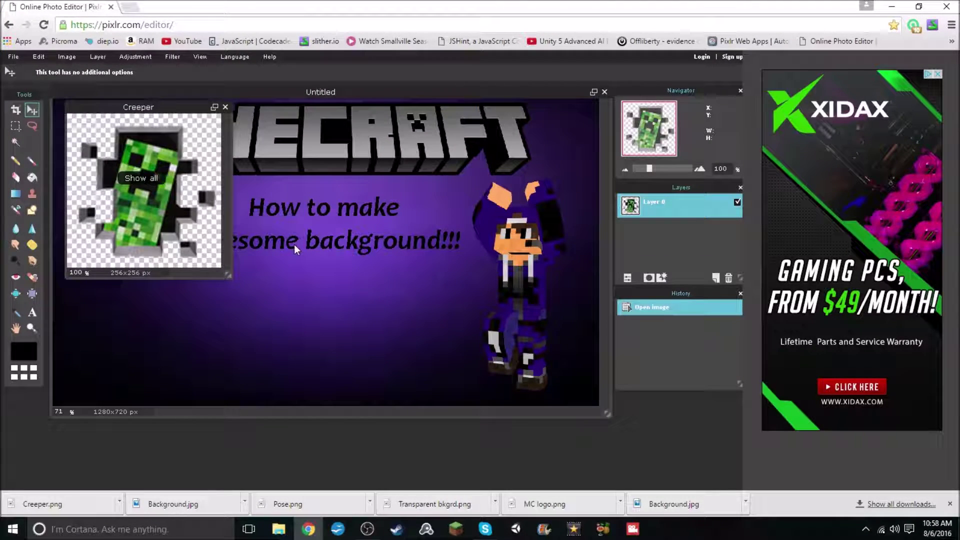
pyautogui.hotkey('ctrl', 'a')
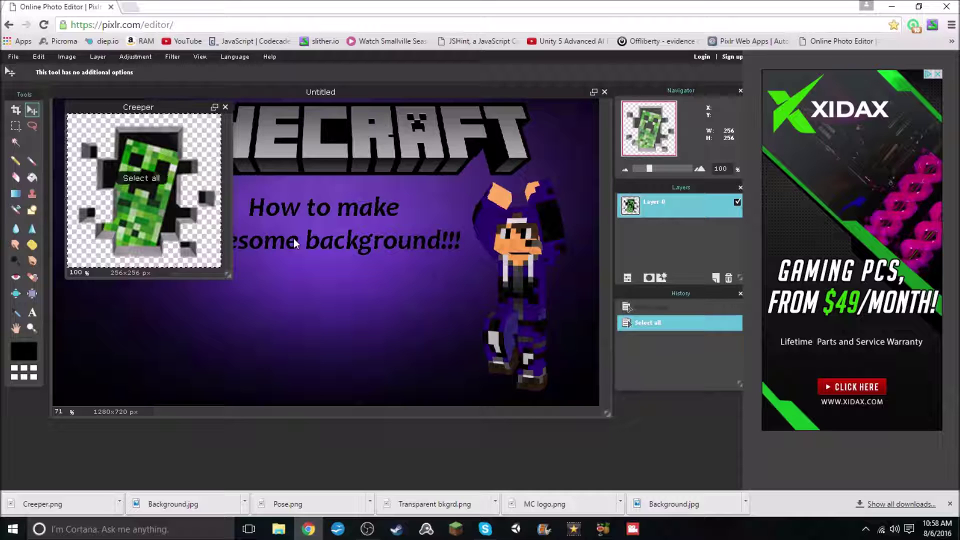
pyautogui.click(225, 107)
pyautogui.click(392, 295)
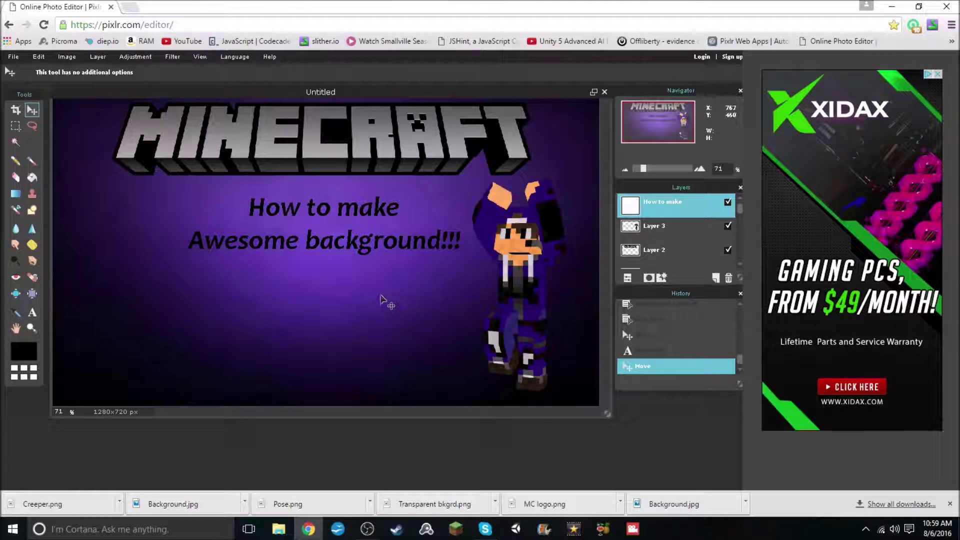
pyautogui.hotkey('ctrl', 'v')
pyautogui.moveTo(340, 263); pyautogui.dragTo(151, 312)
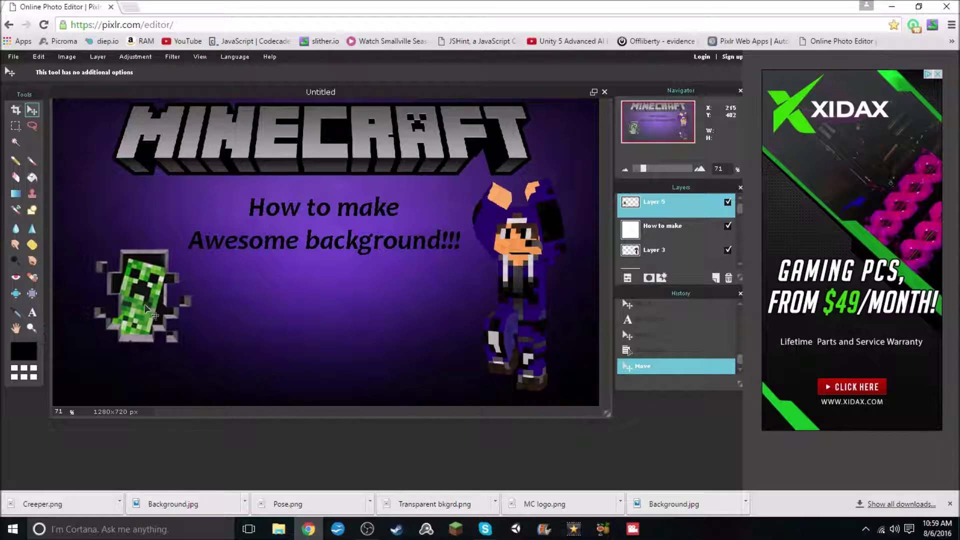
pyautogui.moveTo(144, 304)
pyautogui.mouseDown()
pyautogui.moveTo(145, 286)
pyautogui.moveTo(137, 319)
pyautogui.mouseUp()
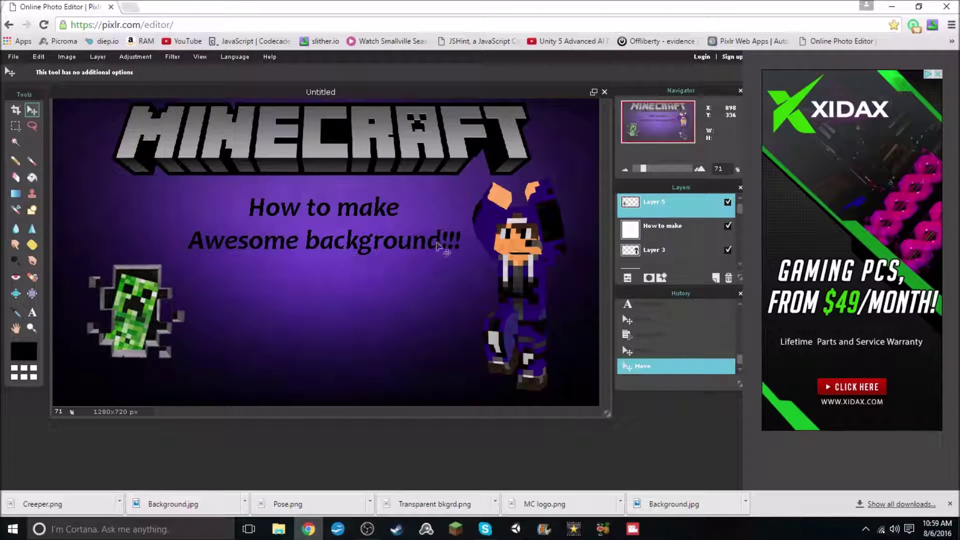
pyautogui.click(32, 312)
pyautogui.click(277, 248)
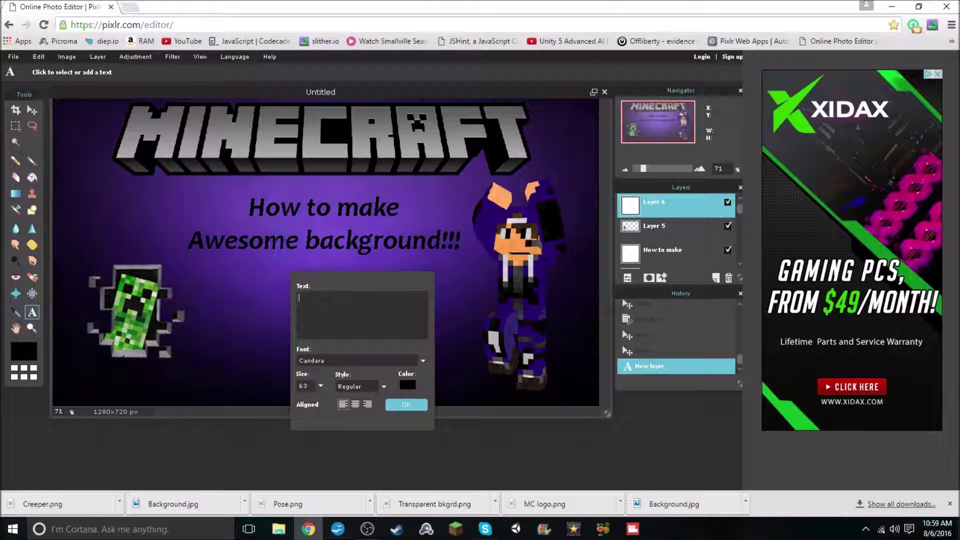
pyautogui.click(400, 403)
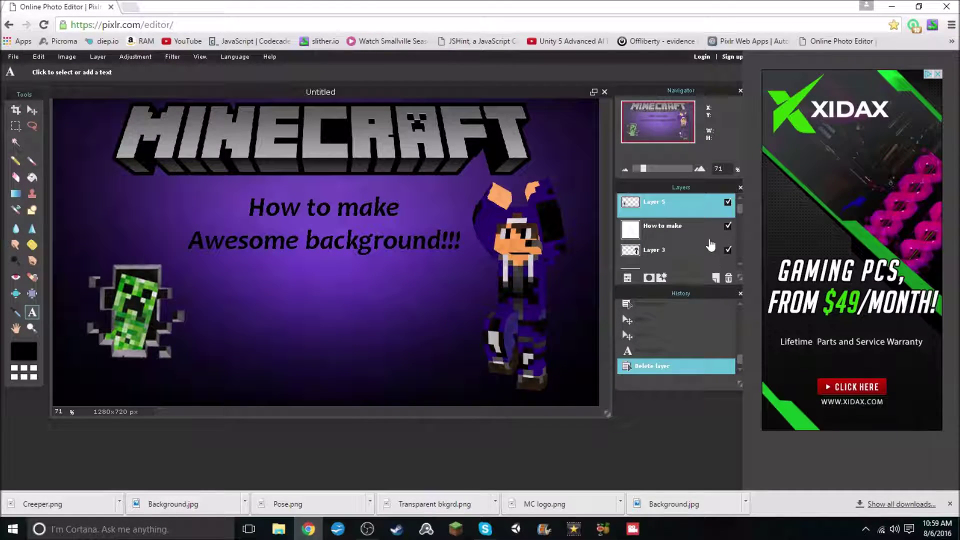
# Step: Edit the title text so its second line reads "Awesome ThumbNail!!!"
pyautogui.click(406, 242)
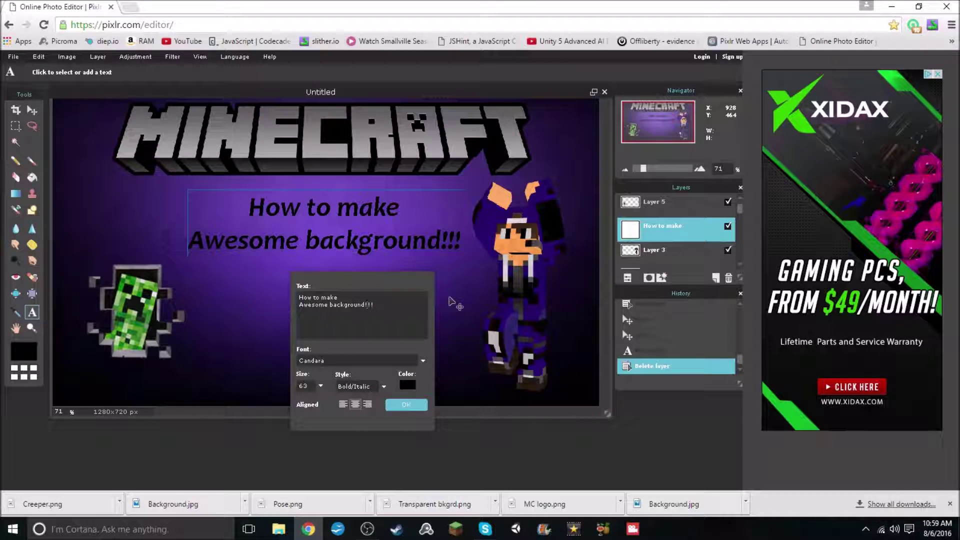
pyautogui.press('BackSpace')
pyautogui.press('BackSpace')
pyautogui.press('BackSpace')
pyautogui.press('BackSpace')
pyautogui.press('BackSpace')
pyautogui.press('BackSpace')
pyautogui.press('BackSpace')
pyautogui.press('BackSpace')
pyautogui.press('BackSpace')
pyautogui.press('BackSpace')
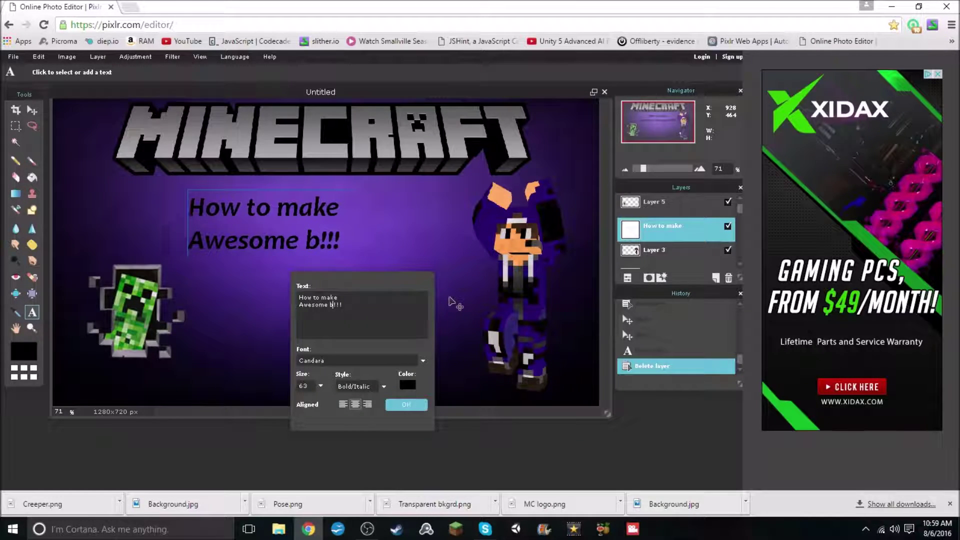
pyautogui.write('ThumbM')
pyautogui.write('ai;')
pyautogui.press('BackSpace')
pyautogui.press('BackSpace')
pyautogui.press('BackSpace')
pyautogui.press('BackSpace')
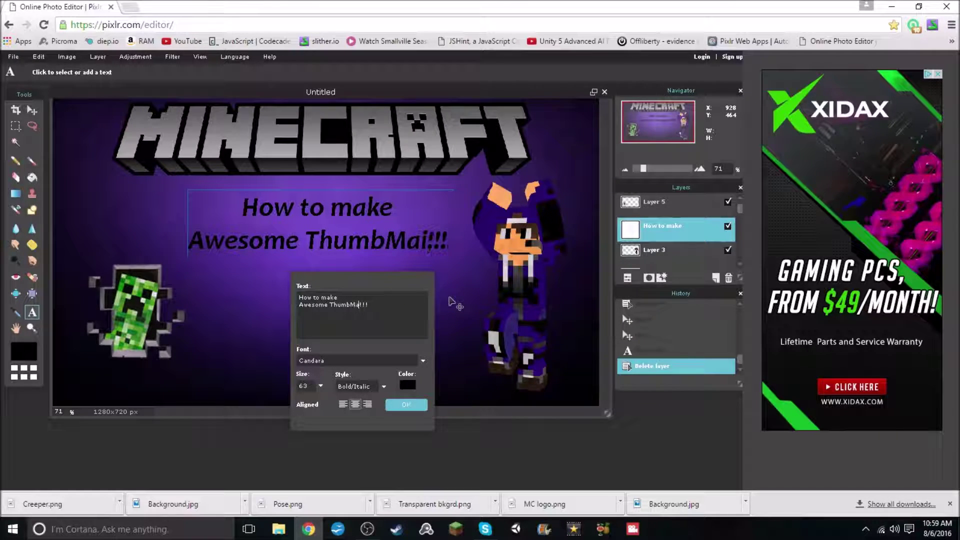
pyautogui.write('Nail')
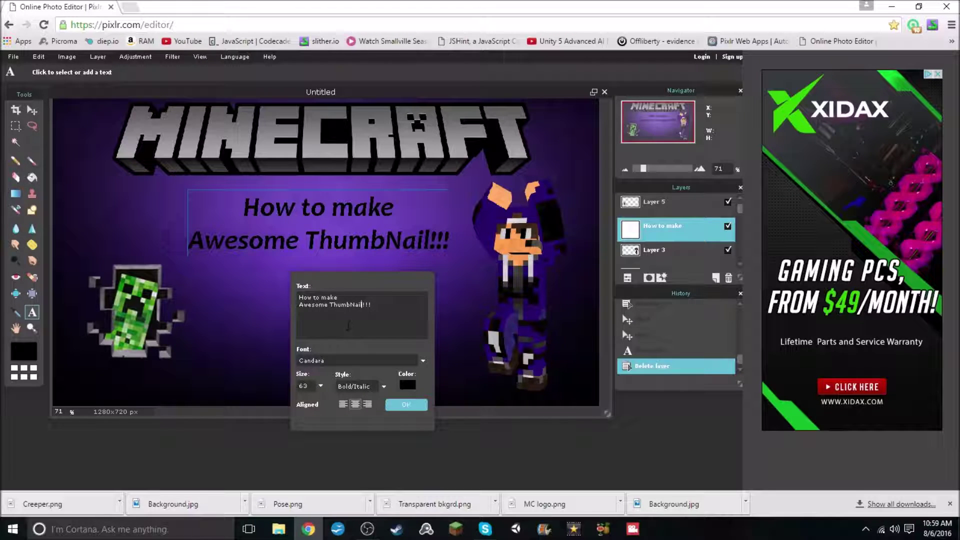
# Step: Capitalise "Make" in the title's first line and apply the text edit
pyautogui.press('BackSpace')
pyautogui.write('M')
pyautogui.click(406, 405)
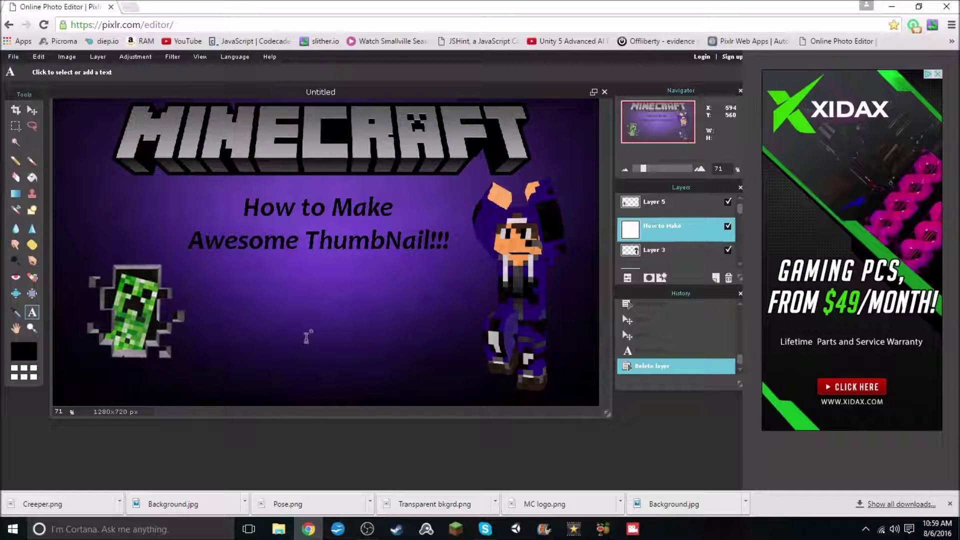
# Step: In a new browser tab, search Google Images for "youtube transparent" and open the preview of the first red-and-black YouTube logo
pyautogui.click(130, 7)
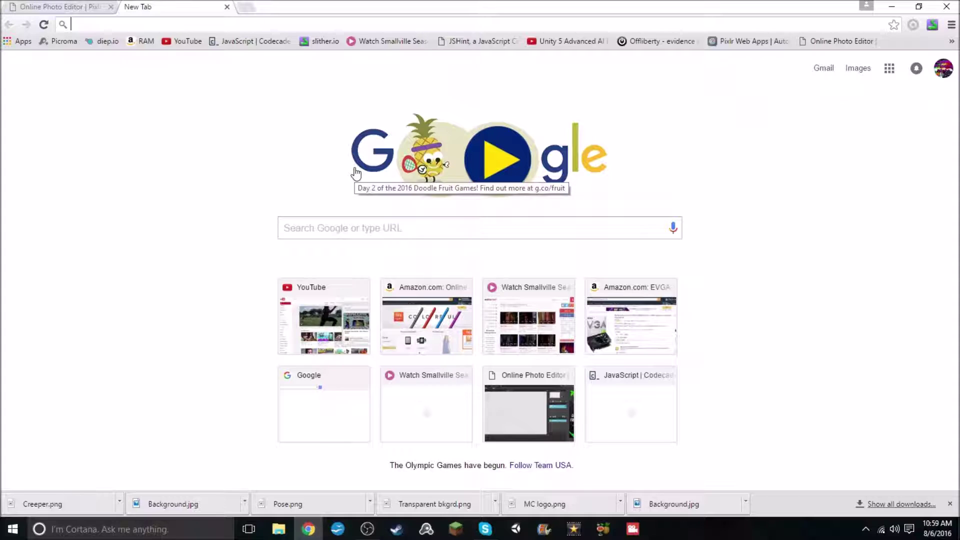
pyautogui.click(488, 228)
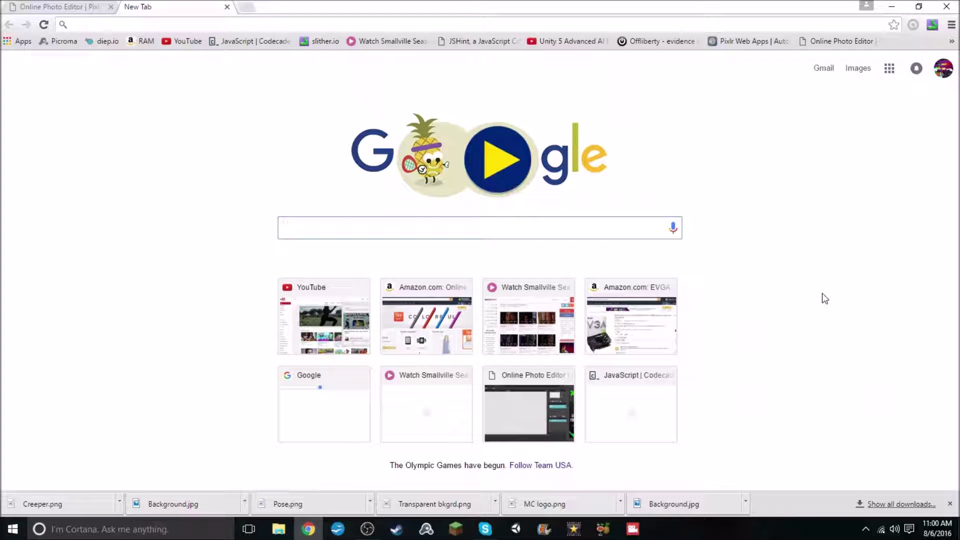
pyautogui.write('Youtube')
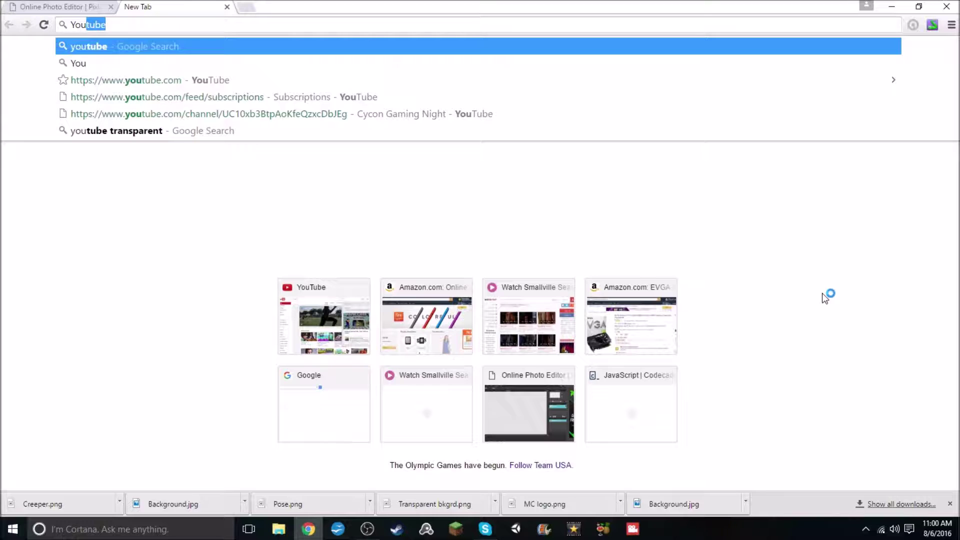
pyautogui.click(265, 131)
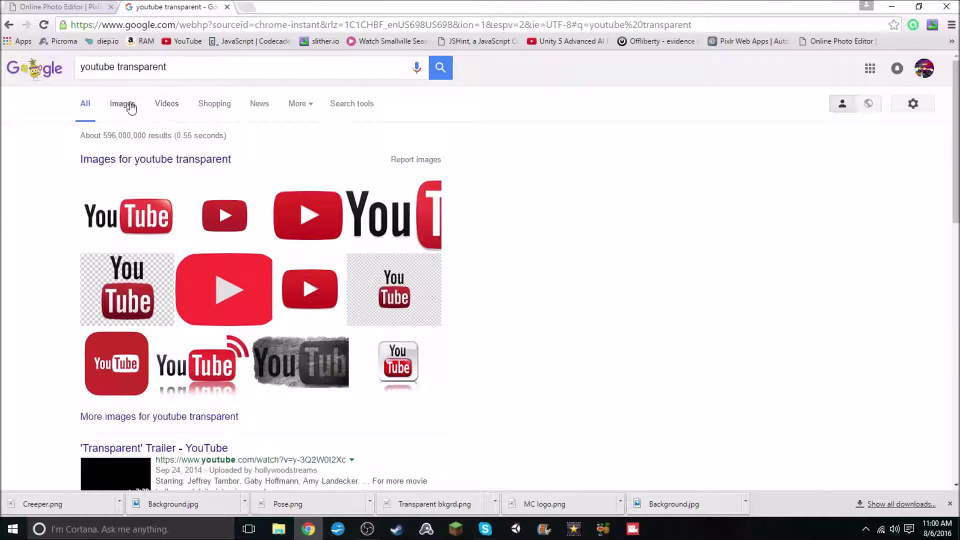
pyautogui.click(129, 104)
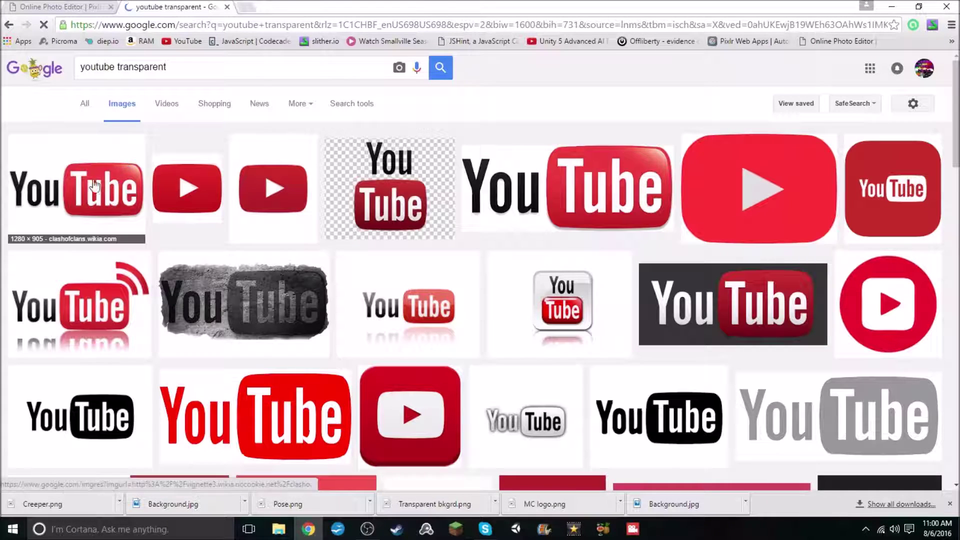
pyautogui.click(56, 189)
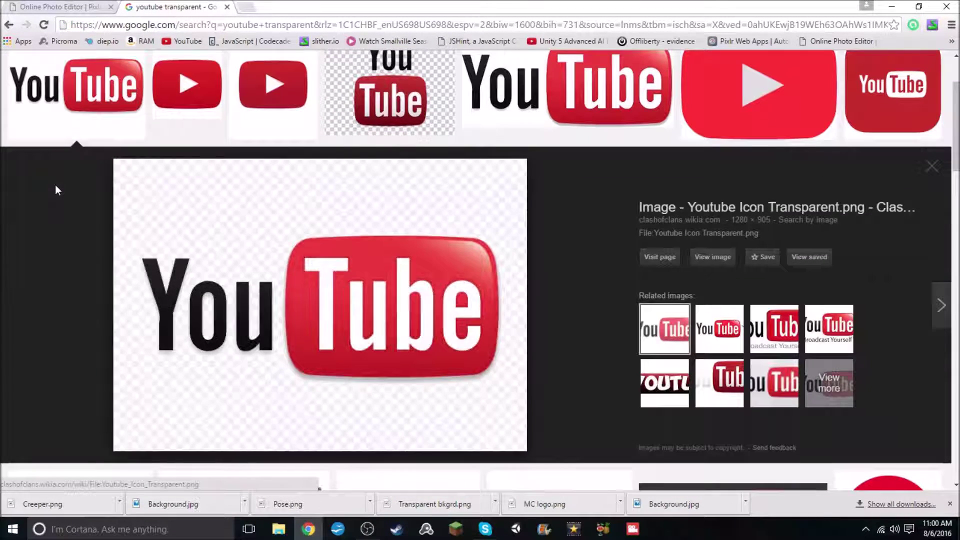
# Step: Save the YouTube logo as the PNG image Youtube_Icon_Transparent in the Thumbnail Tutorial folder
pyautogui.rightClick(289, 255)
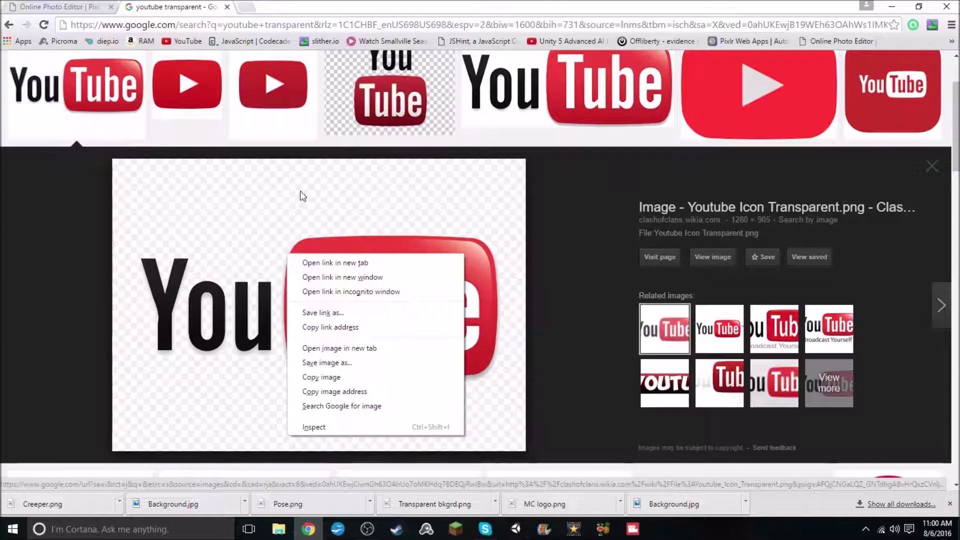
pyautogui.click(377, 361)
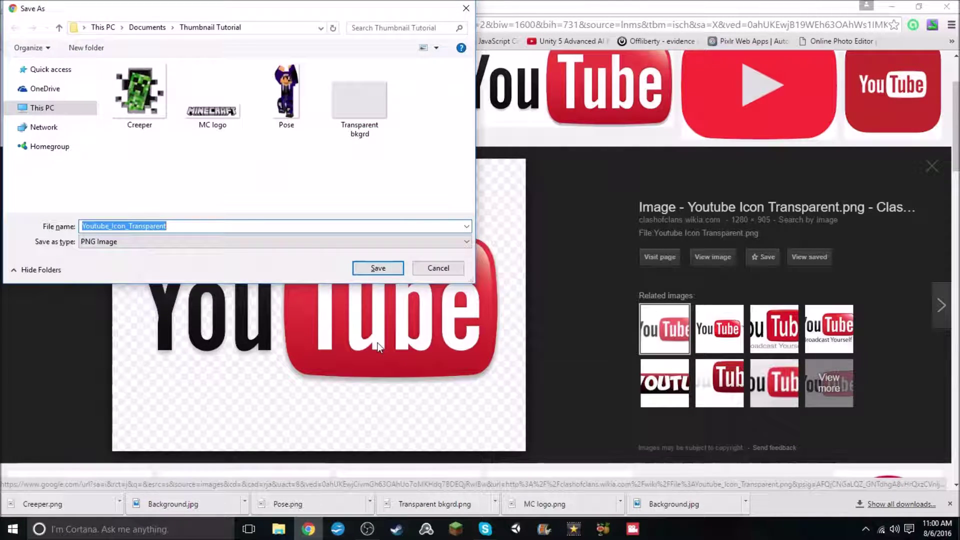
pyautogui.click(378, 268)
# Step: Search Google Images for "balerena skirt"
pyautogui.scroll(2, 146, 189)
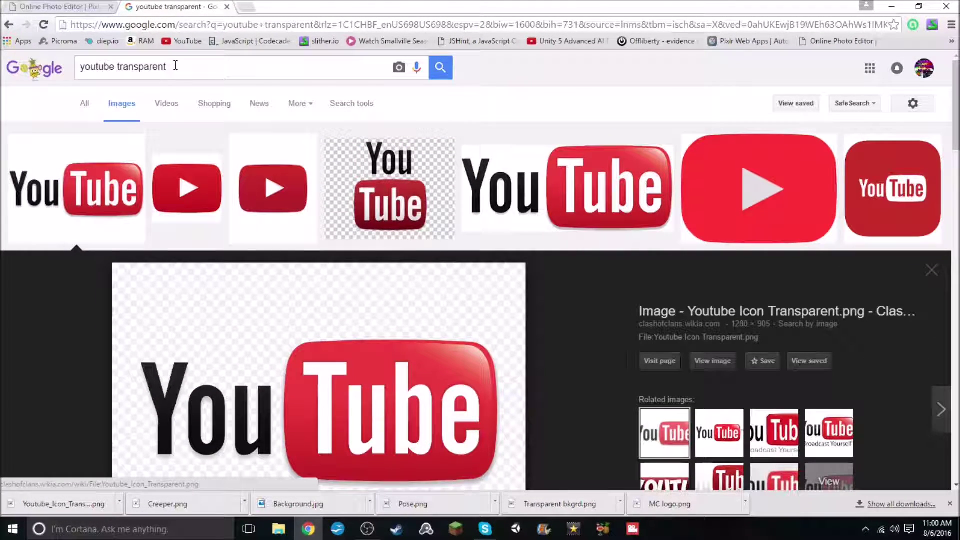
pyautogui.click(181, 60)
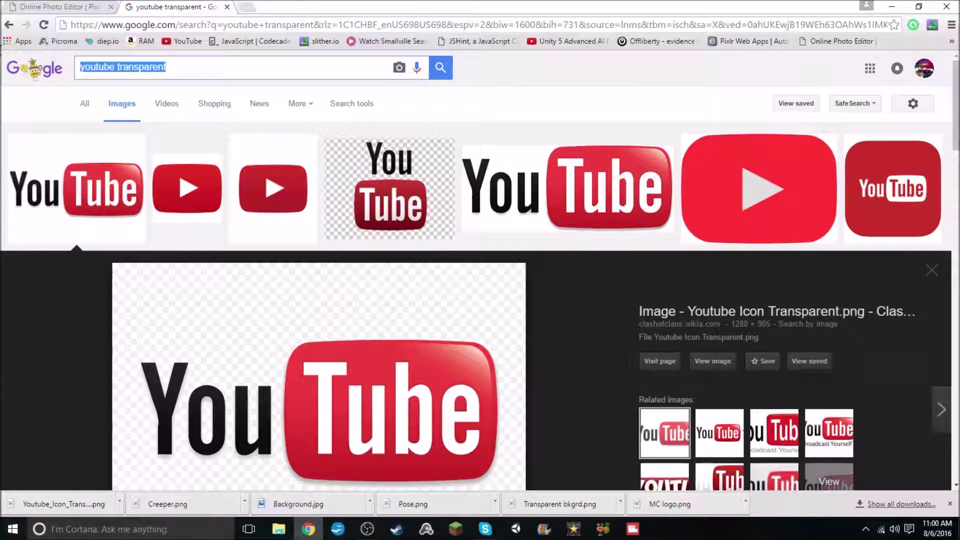
pyautogui.write('baler')
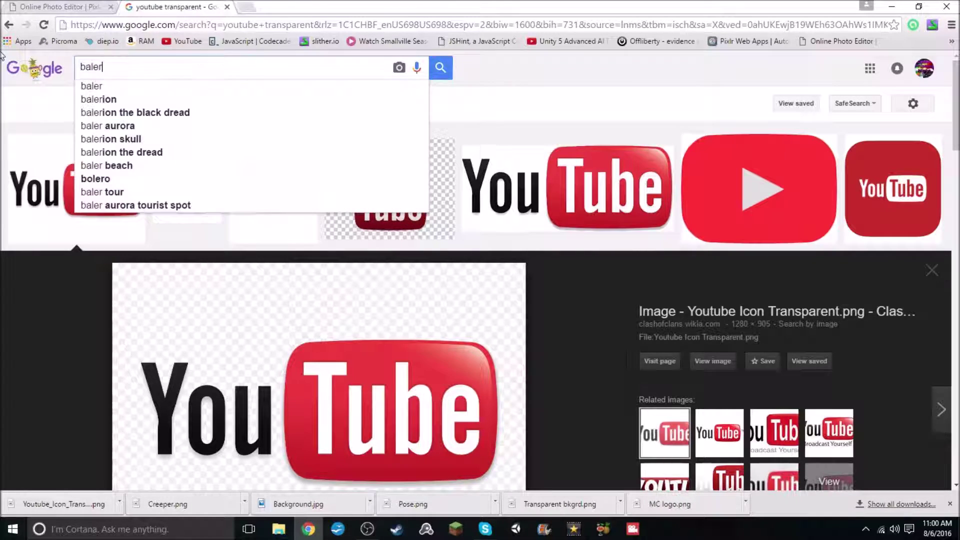
pyautogui.write('na')
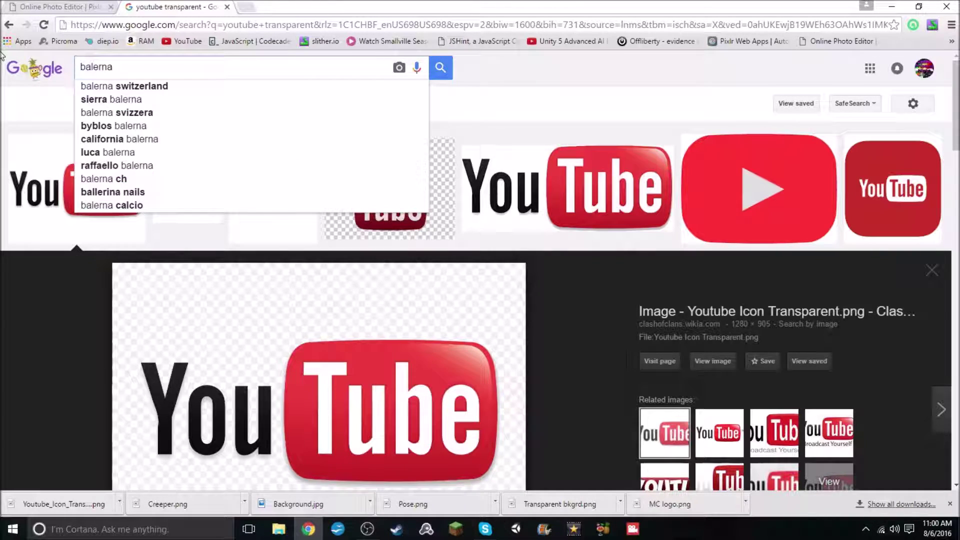
pyautogui.press('BackSpace')
pyautogui.press('BackSpace')
pyautogui.press('BackSpace')
pyautogui.write('ena ')
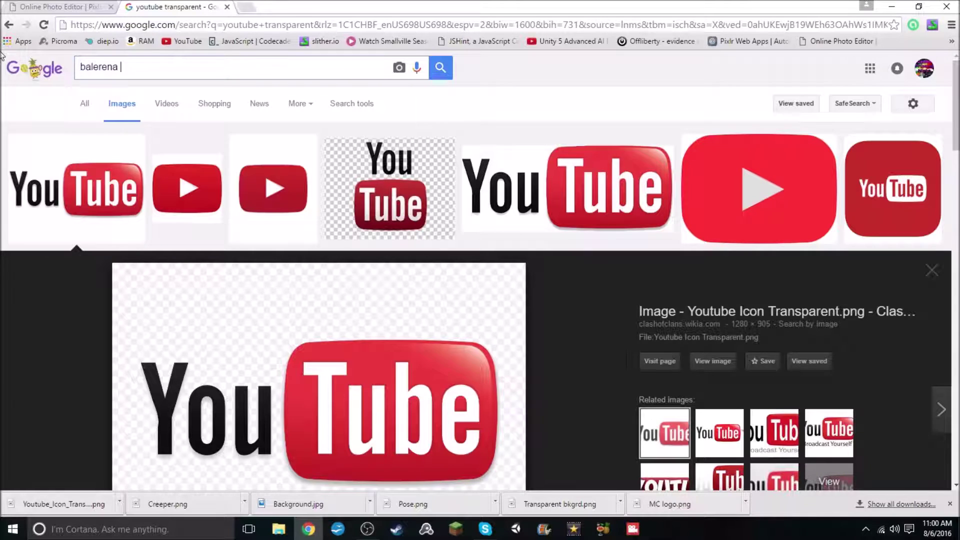
pyautogui.write('skirt')
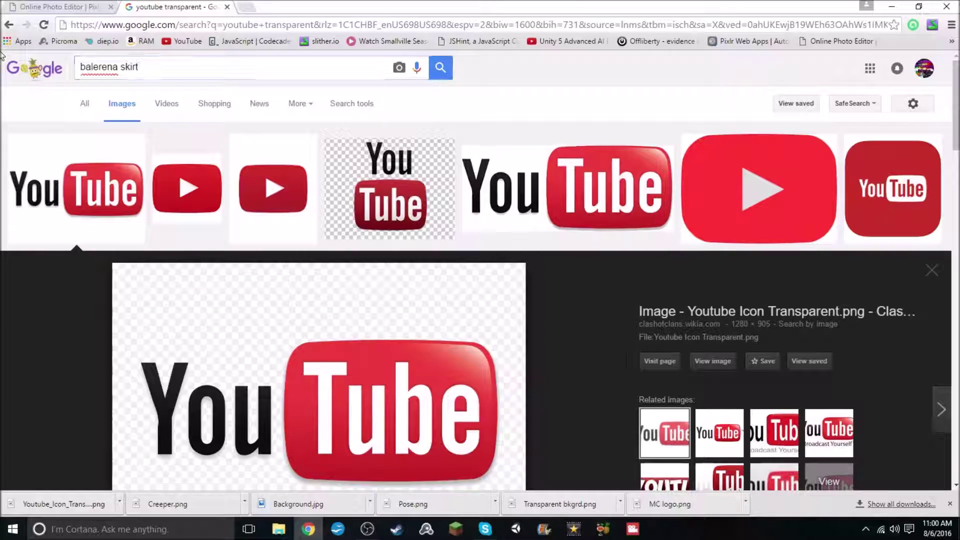
pyautogui.press('Return')
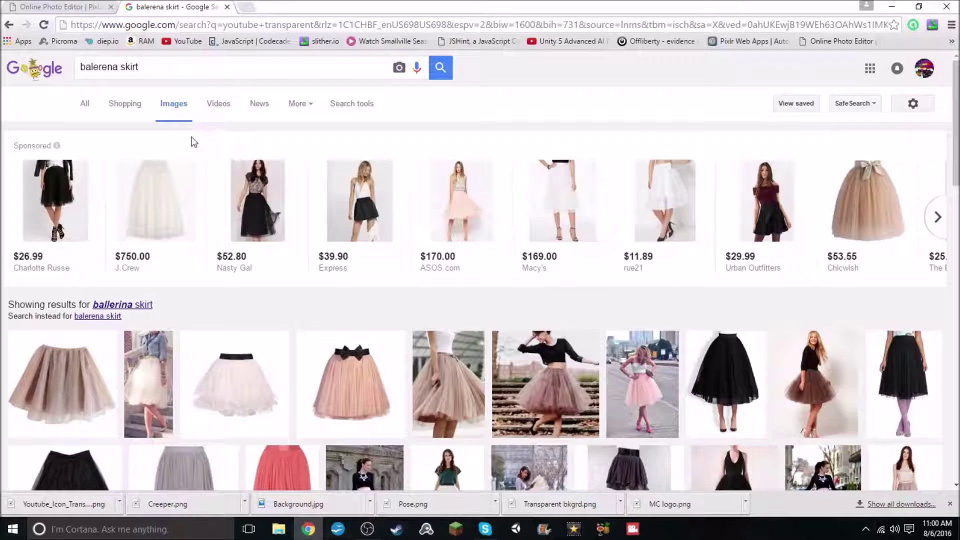
# Step: Extend the image search to "balerena skirt transparent background" and open the preview of the wide pink tutu
pyautogui.click(170, 70)
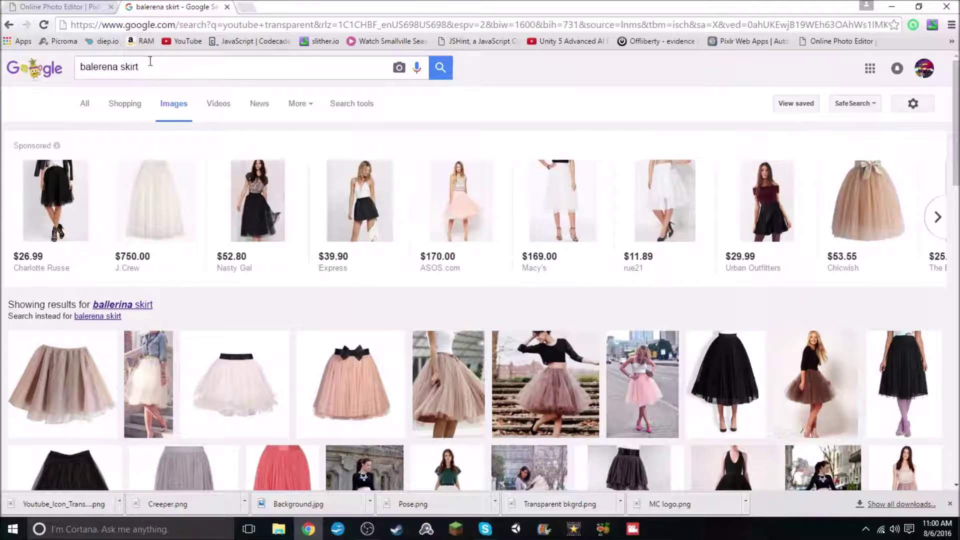
pyautogui.write('transparent background')
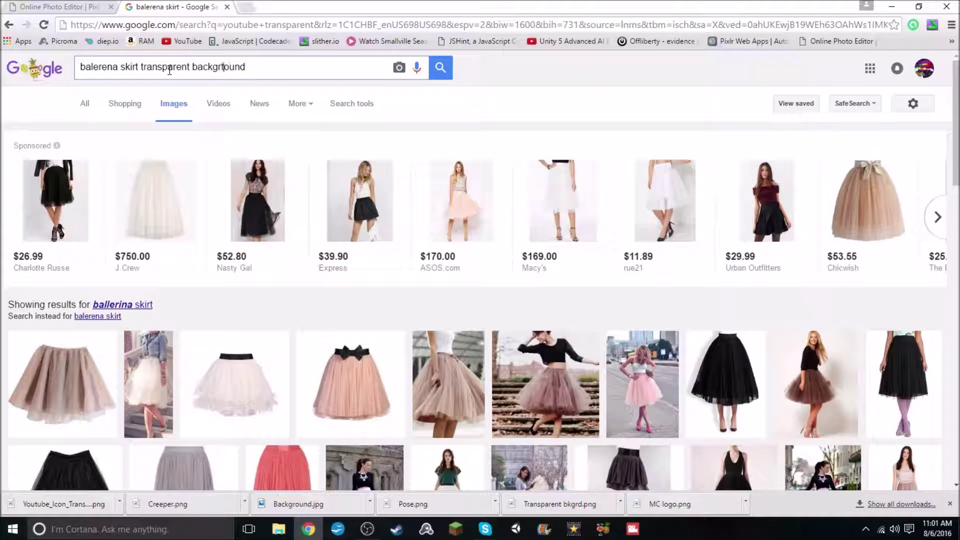
pyautogui.press('Return')
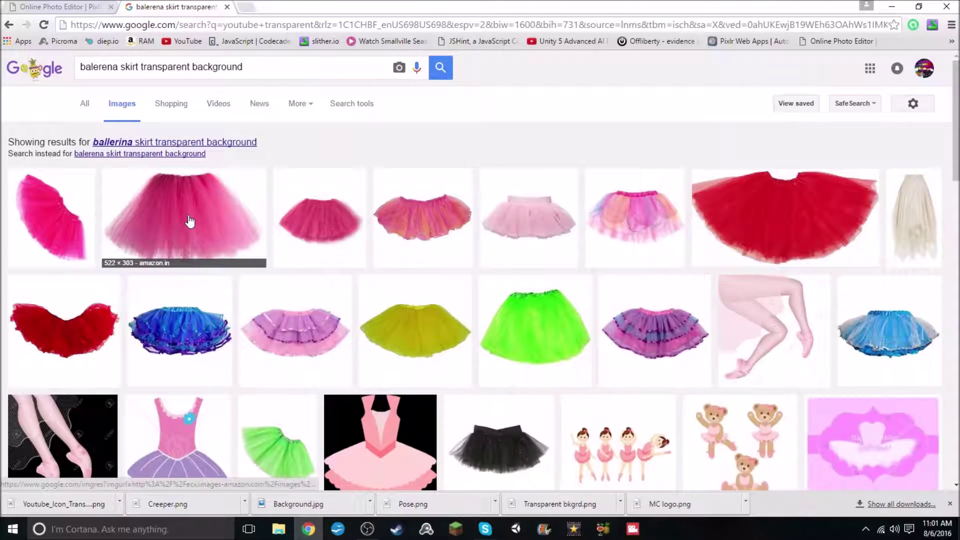
pyautogui.click(194, 220)
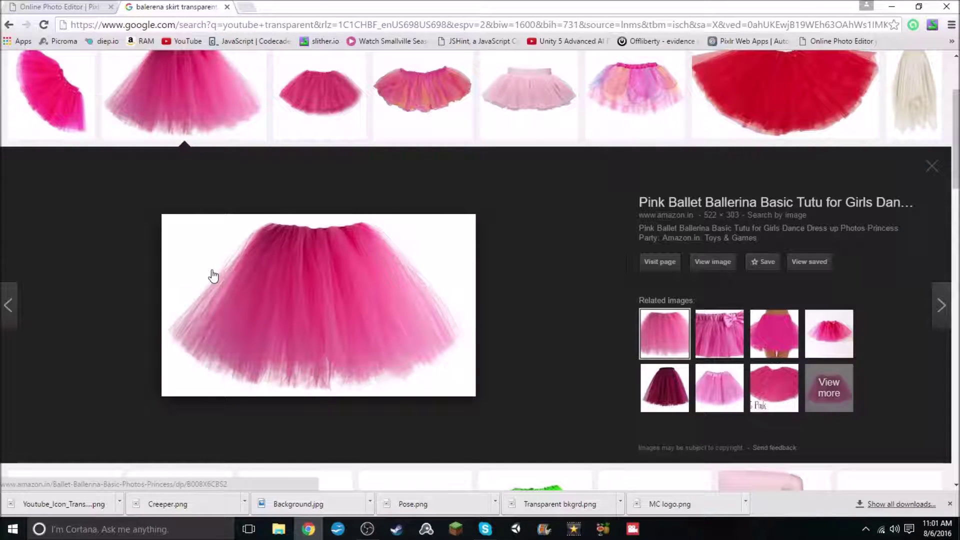
# Step: Browse the skirt results and preview the hot pink, blue layered and white tutus to find a suitable one
pyautogui.scroll(-2, 171, 229)
pyautogui.scroll(4, 172, 229)
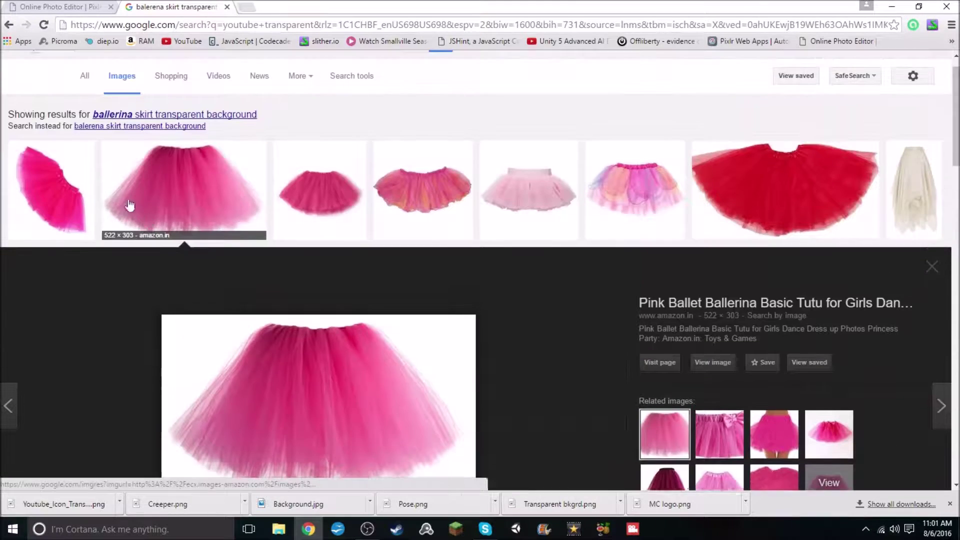
pyautogui.click(87, 200)
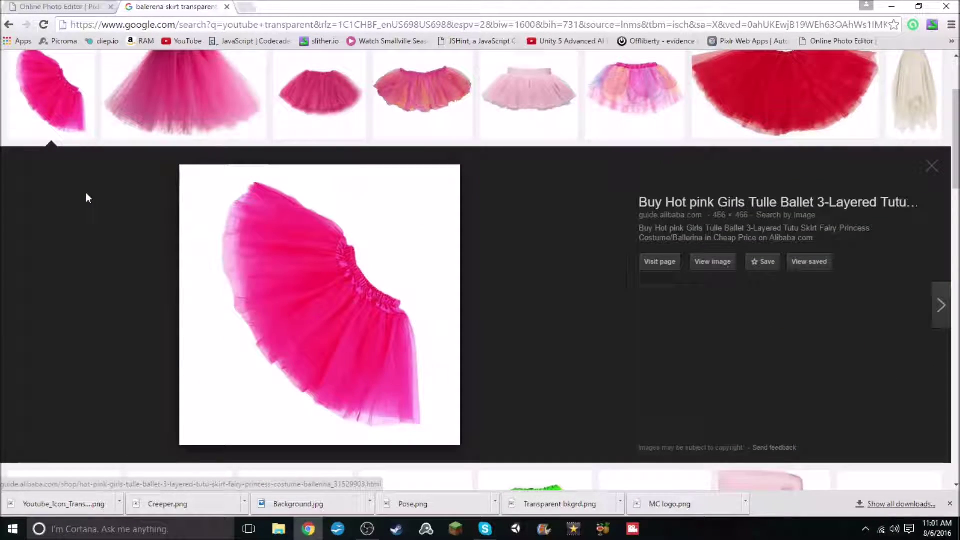
pyautogui.scroll(-3, 86, 195)
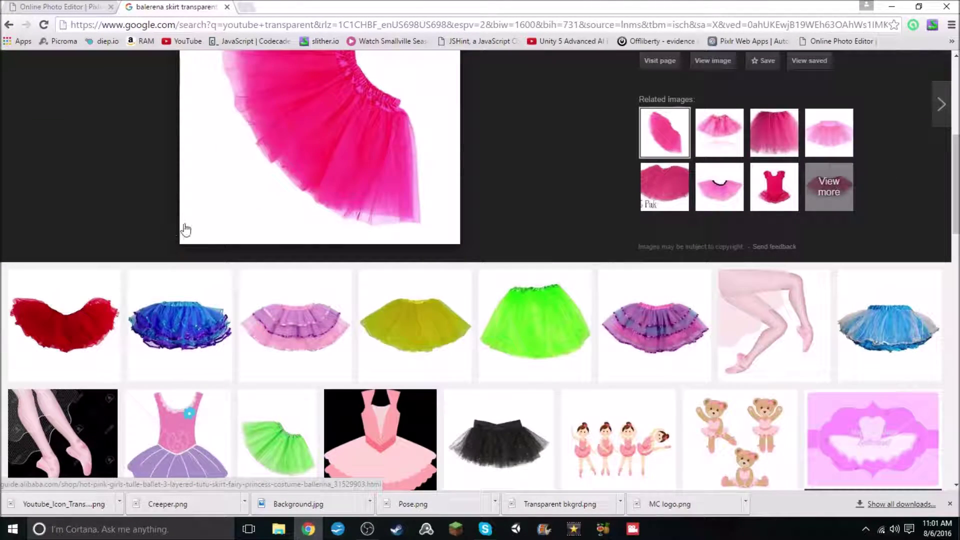
pyautogui.click(203, 330)
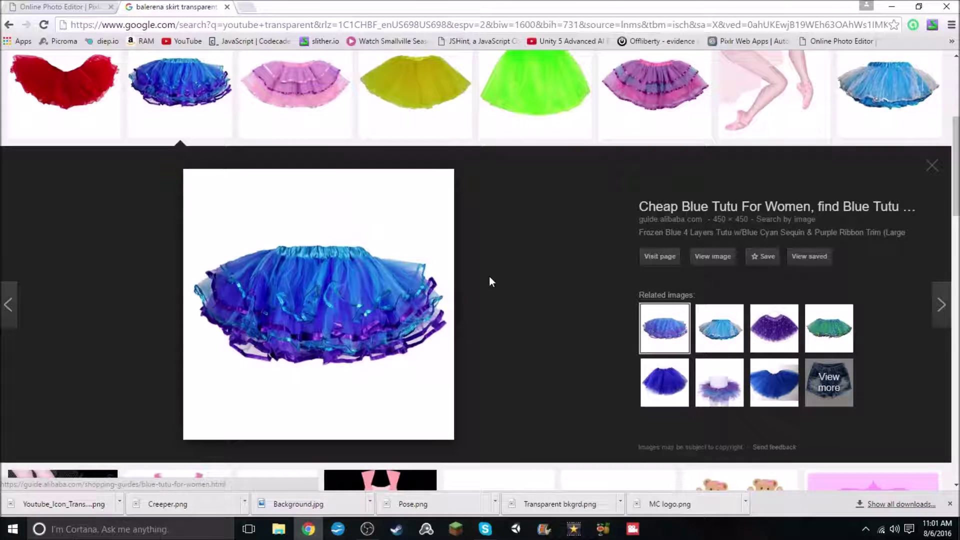
pyautogui.scroll(-7, 472, 298)
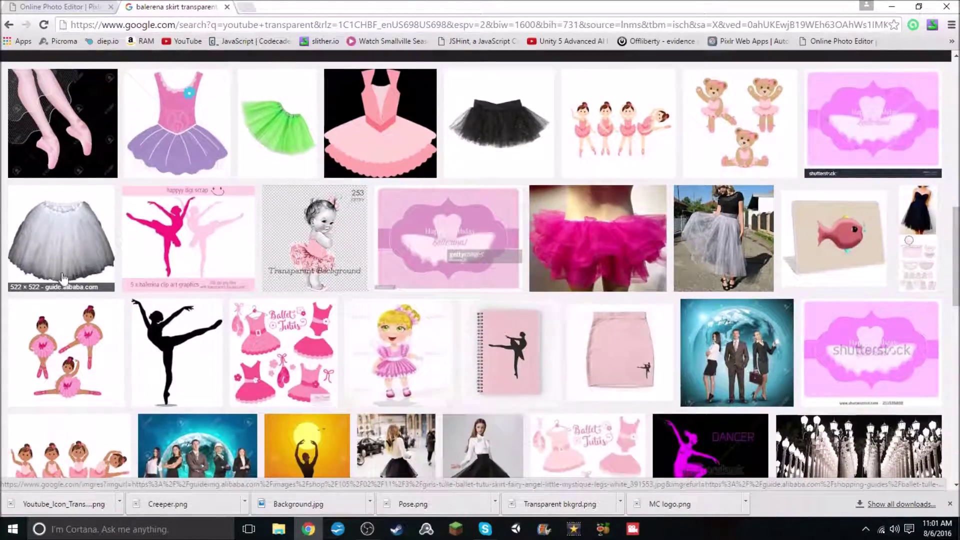
pyautogui.scroll(-6, 63, 280)
pyautogui.scroll(8, 134, 294)
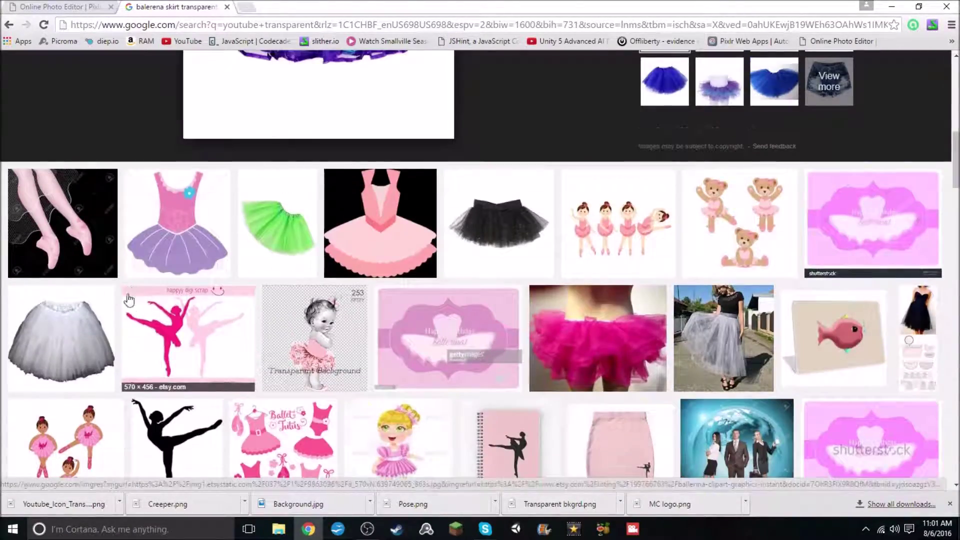
pyautogui.click(104, 331)
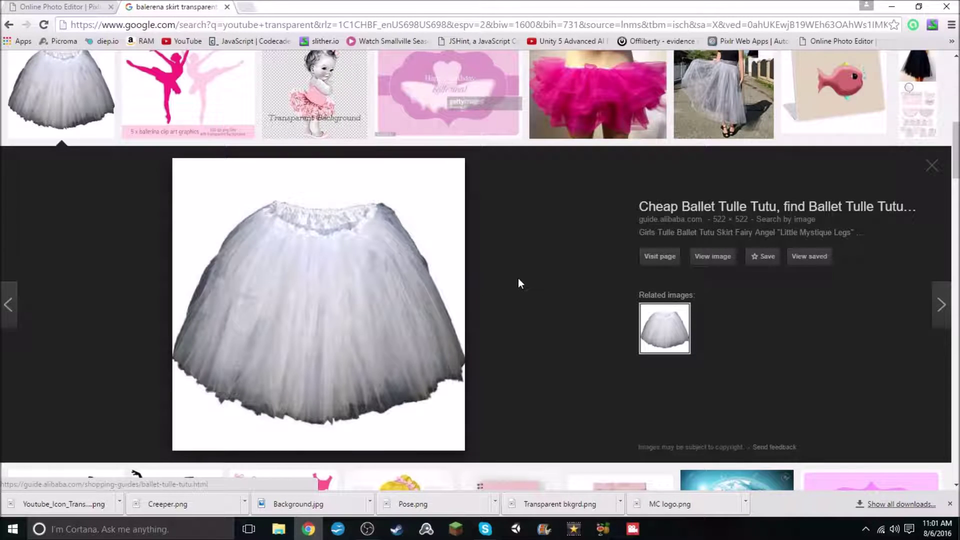
# Step: Change the image search to "ballerina skirt transparent" and open the preview of the pale pink layered skirt
pyautogui.scroll(6, 523, 290)
pyautogui.scroll(2, 523, 295)
pyautogui.moveTo(243, 68); pyautogui.dragTo(193, 75)
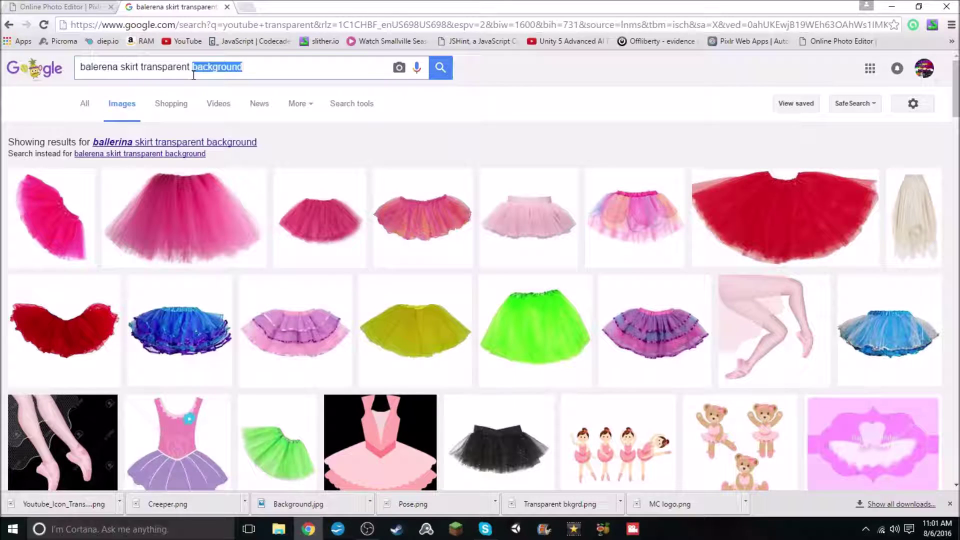
pyautogui.press('BackSpace')
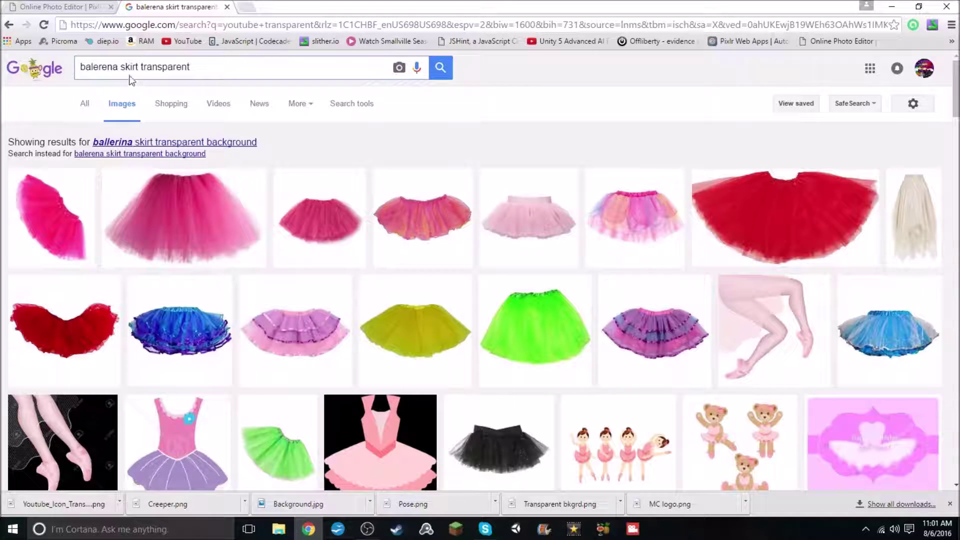
pyautogui.press('BackSpace')
pyautogui.write('i')
pyautogui.write('l')
pyautogui.press('Return')
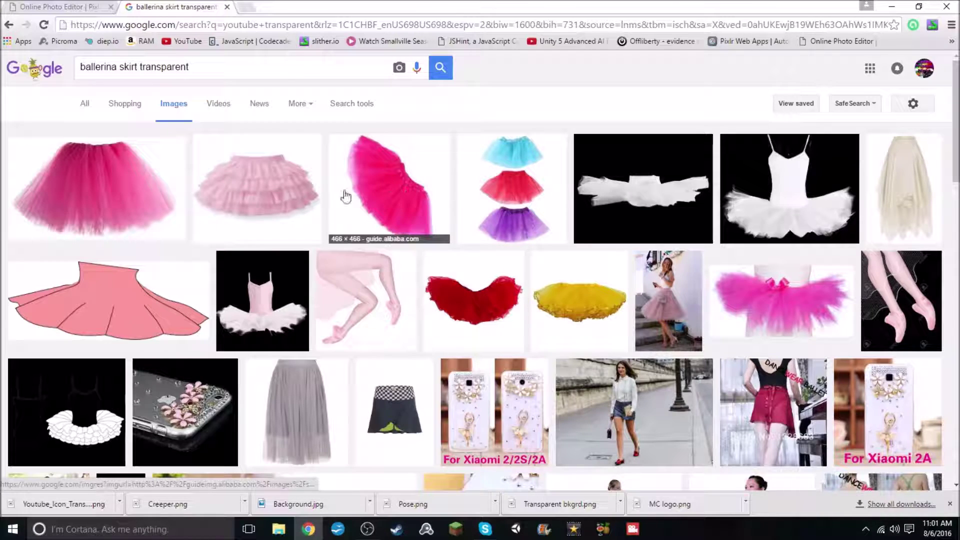
pyautogui.click(239, 198)
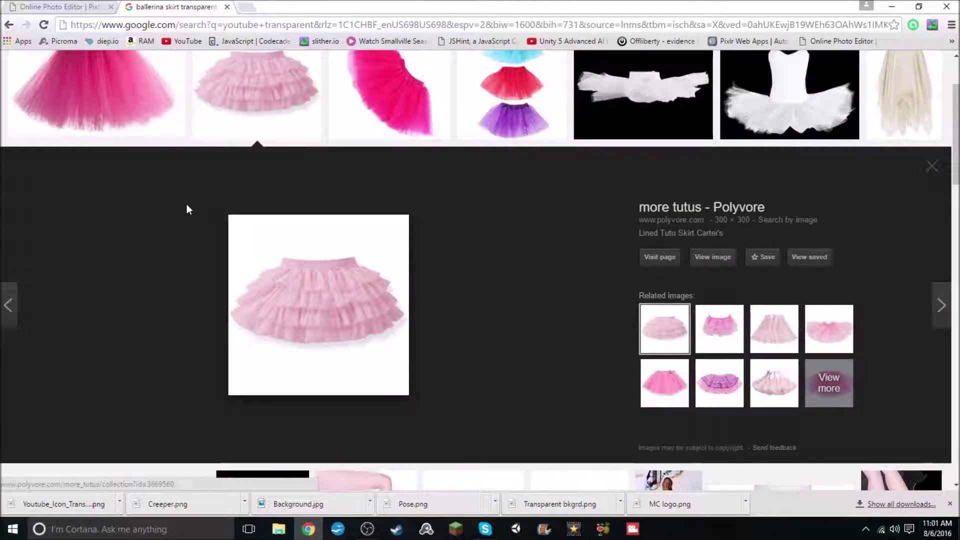
# Step: Look through the ballerina skirt results for a suitable image, then return to the Pixlr thumbnail and close the image search
pyautogui.scroll(-10, 186, 209)
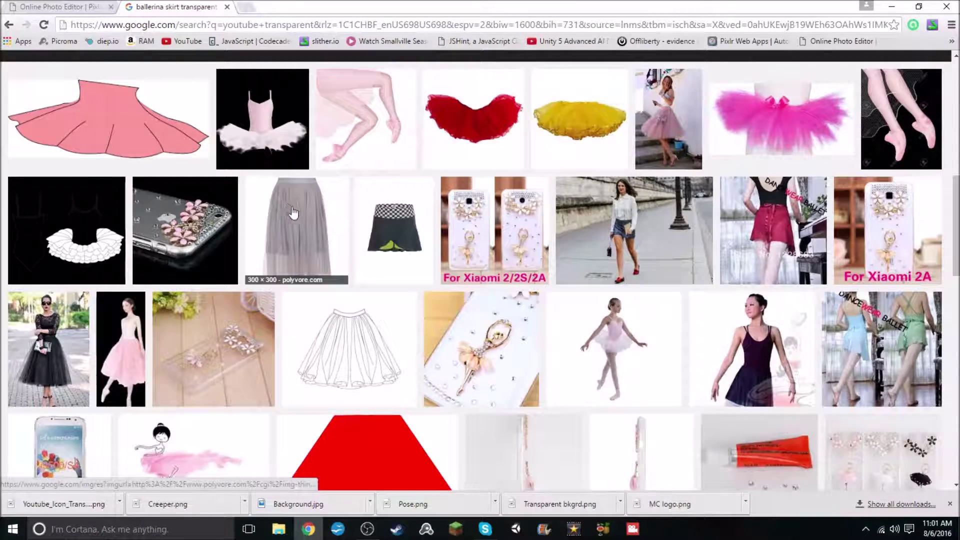
pyautogui.scroll(-9, 310, 216)
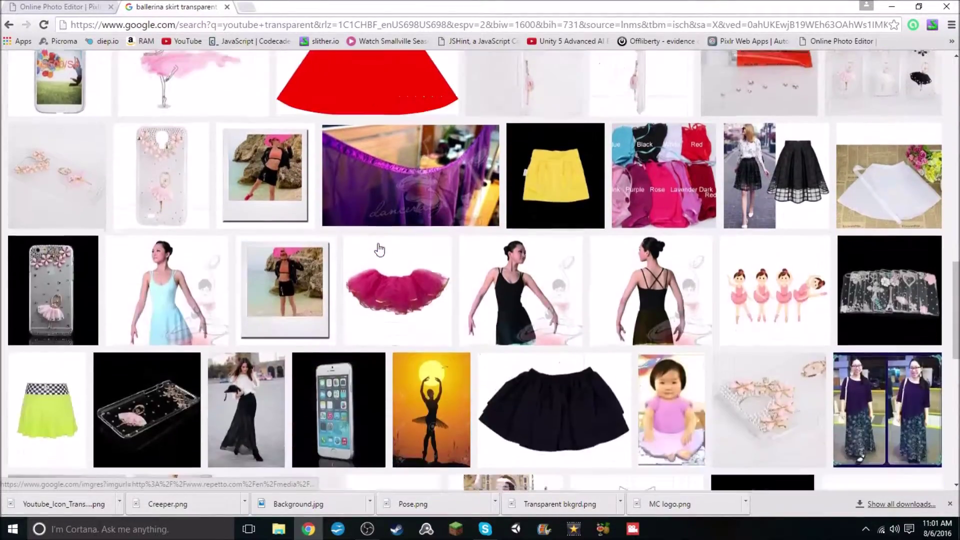
pyautogui.scroll(-2, 505, 325)
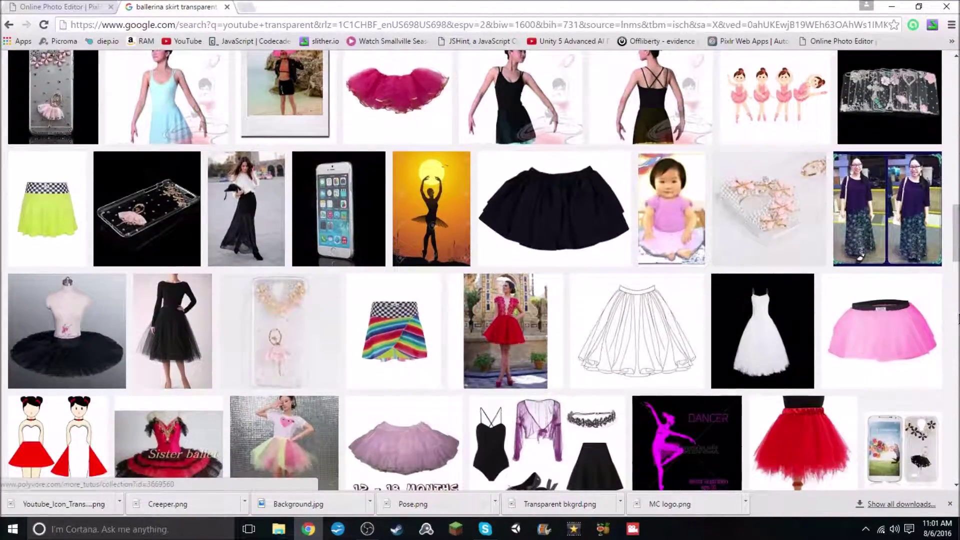
pyautogui.scroll(-15, 882, 316)
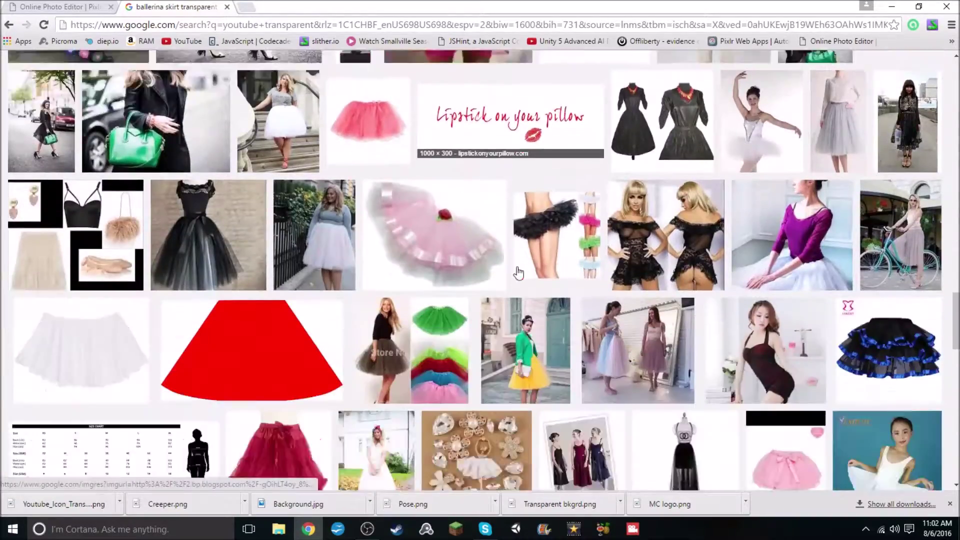
pyautogui.scroll(20, 514, 270)
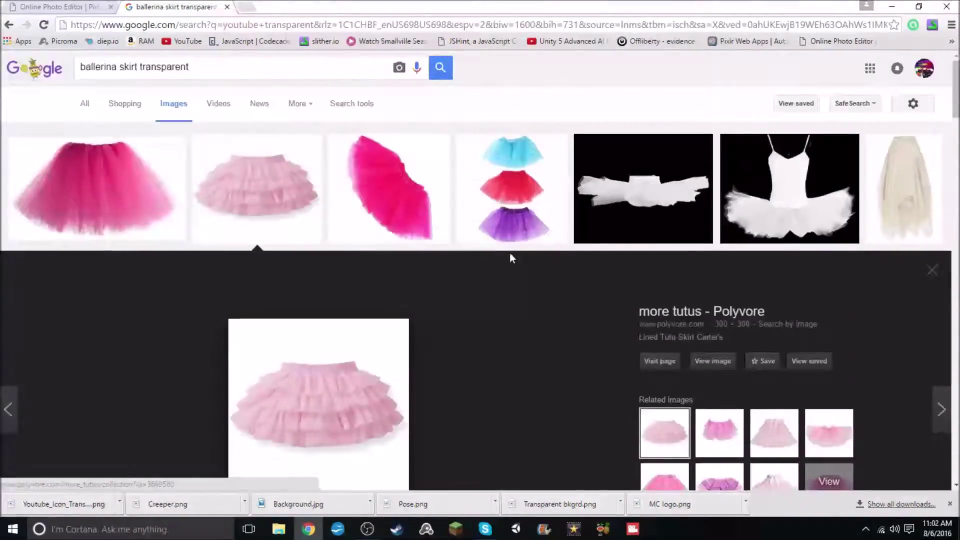
pyautogui.click(60, 7)
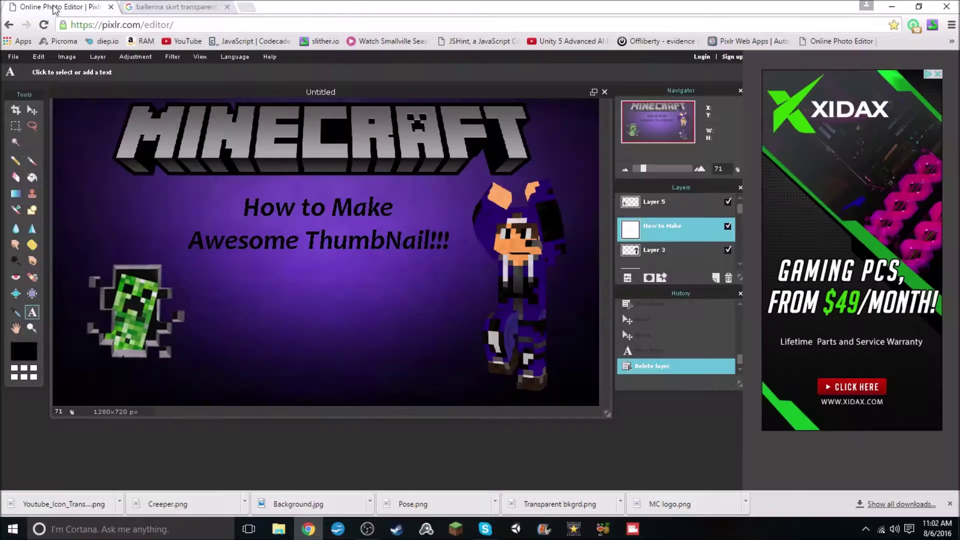
pyautogui.click(226, 6)
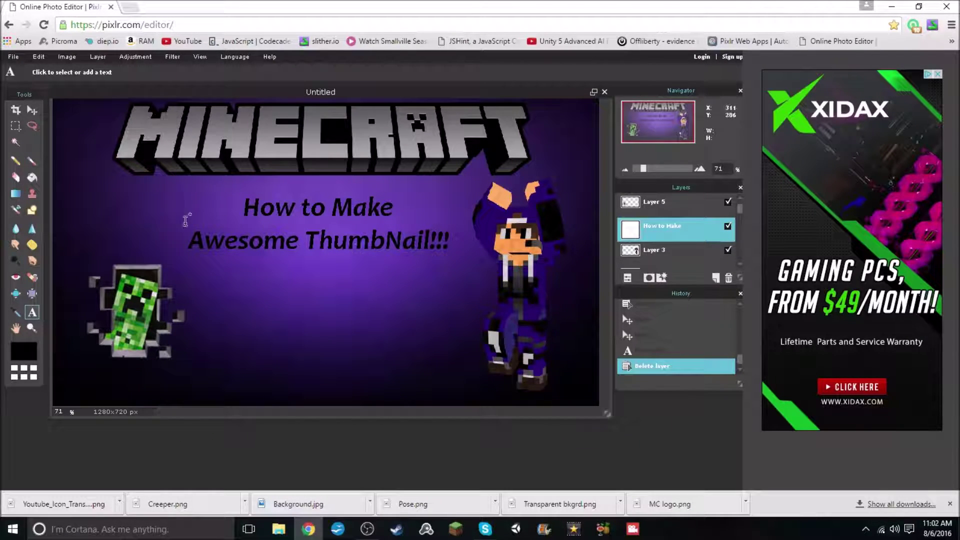
# Step: Correct the title's second line to read "Awesome Thumbnail!!!" with a lowercase n
pyautogui.click(396, 248)
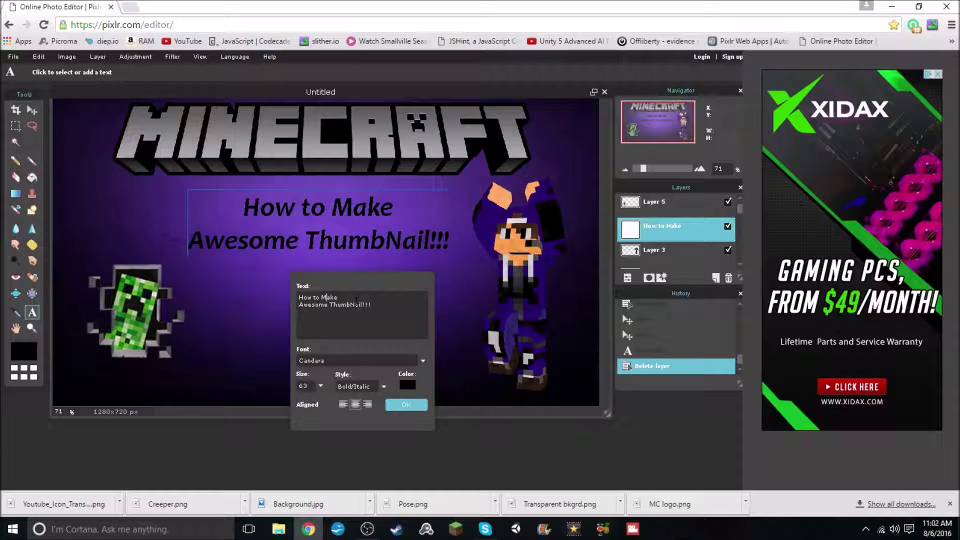
pyautogui.press('BackSpace')
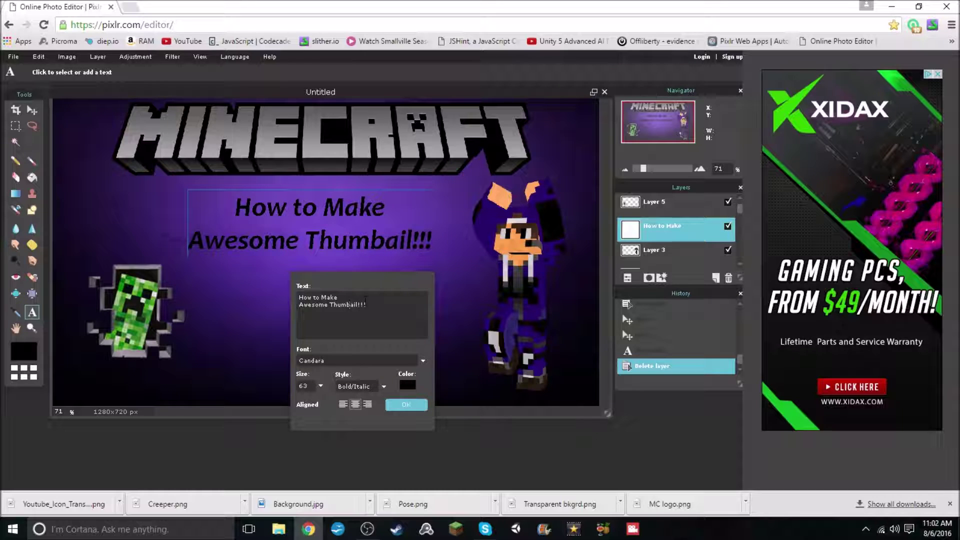
pyautogui.write('n')
pyautogui.click(403, 403)
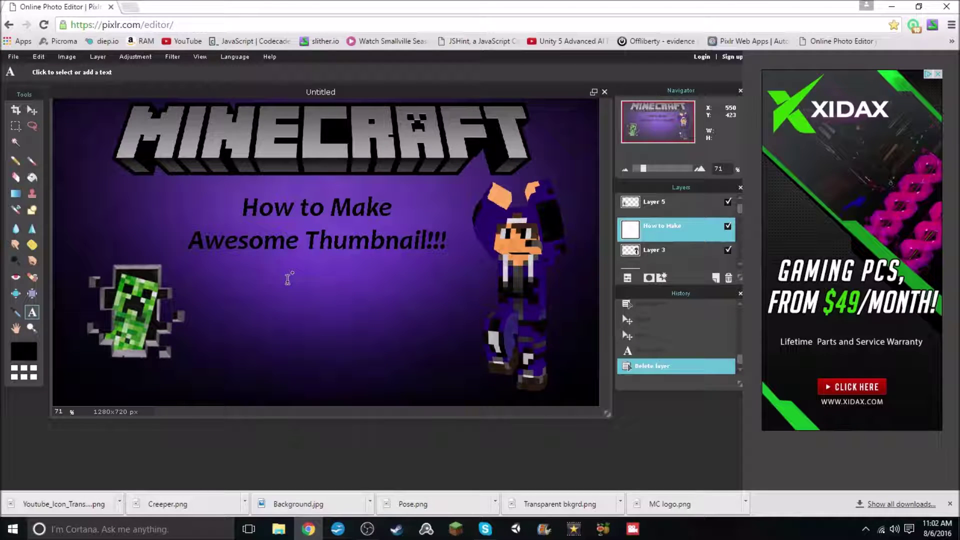
# Step: Start saving the finished image to the computer under the name "TN Tutorial TN"
pyautogui.click(13, 57)
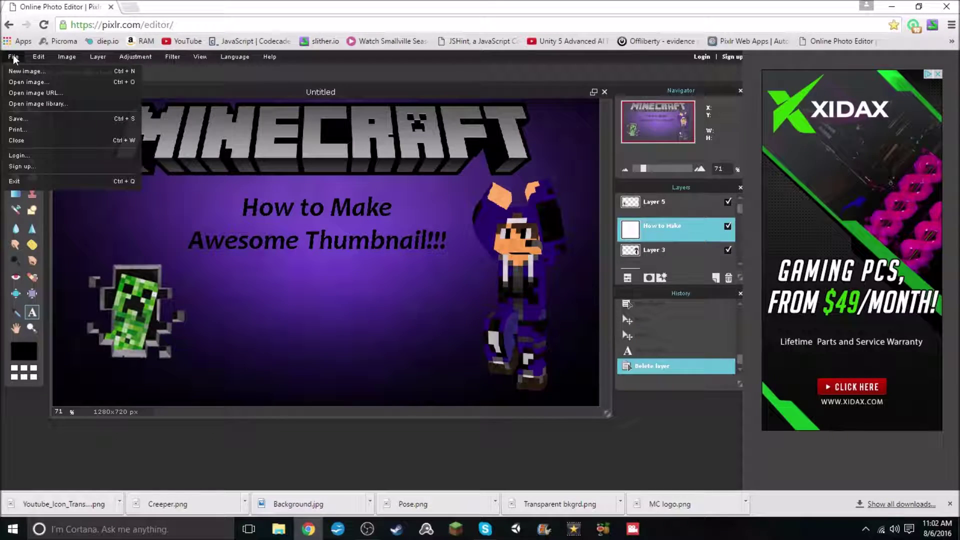
pyautogui.click(25, 118)
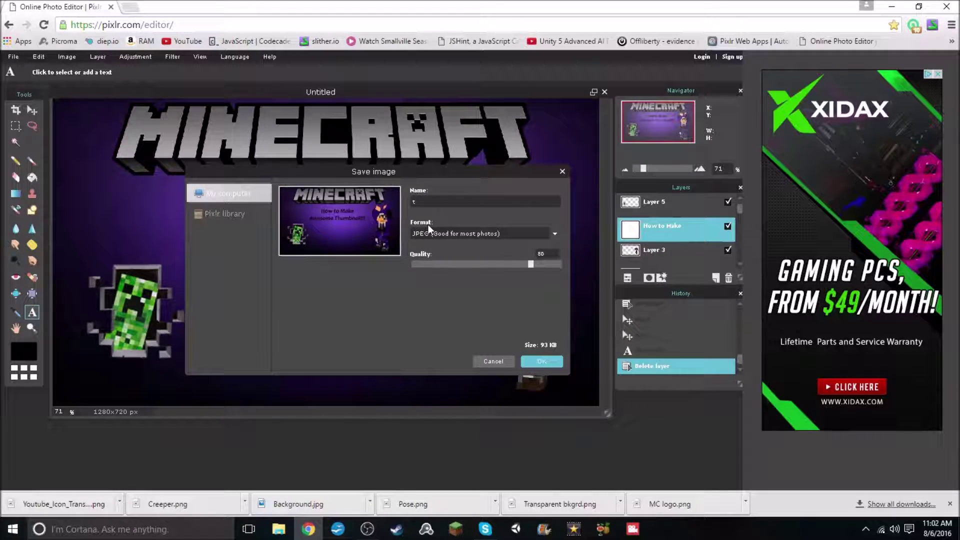
pyautogui.press('BackSpace')
pyautogui.press('BackSpace')
pyautogui.write('TN Tutorial TN')
# Step: Choose the JPEG format with quality 80 and save the image in the Thumbnail Tutorial folder
pyautogui.click(555, 235)
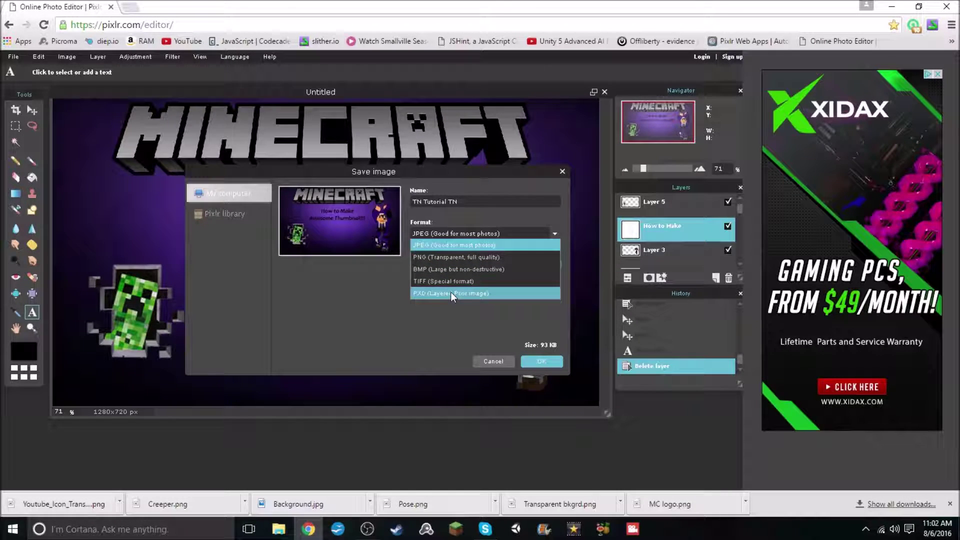
pyautogui.click(470, 245)
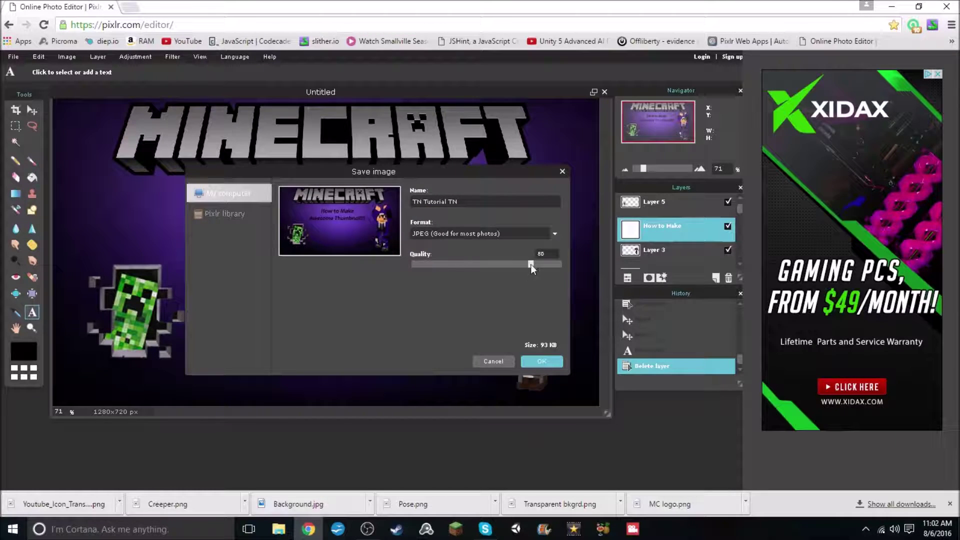
pyautogui.moveTo(562, 264); pyautogui.dragTo(559, 265)
pyautogui.moveTo(519, 269); pyautogui.dragTo(528, 270)
pyautogui.click(542, 362)
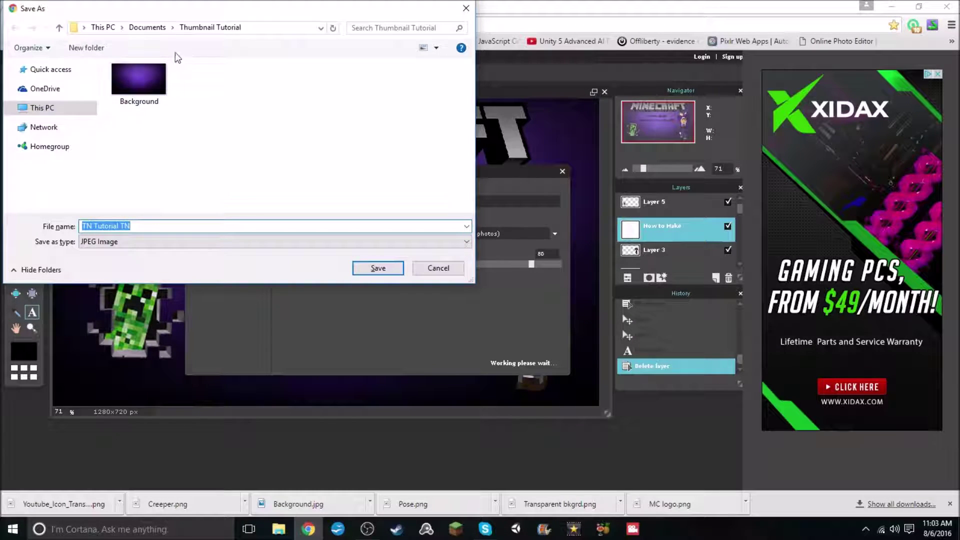
pyautogui.click(378, 269)
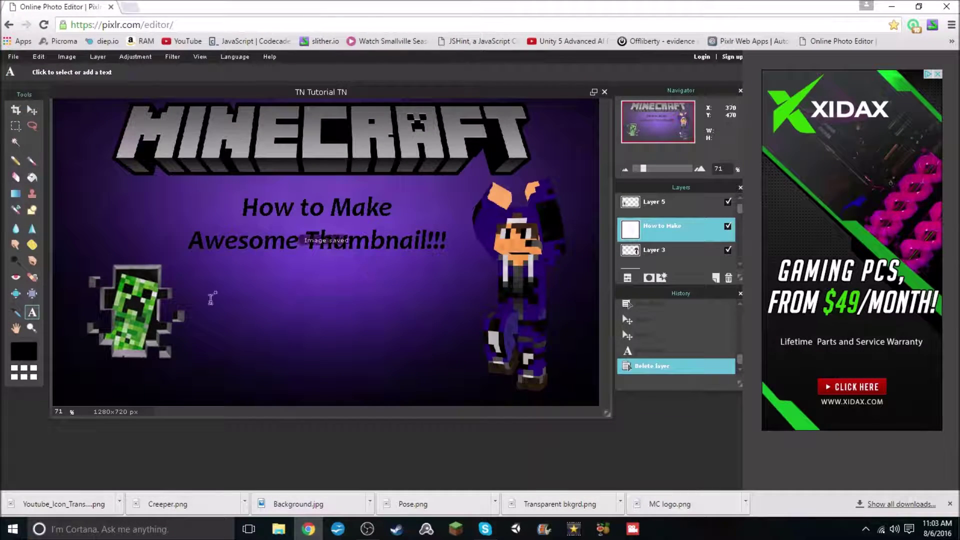
# Step: Switch to File Explorer, view the saved TN Tutorial TN image from Documents > Thumbnail Tutorial, and close both the image and the folder
pyautogui.scroll(-2, 372, 358)
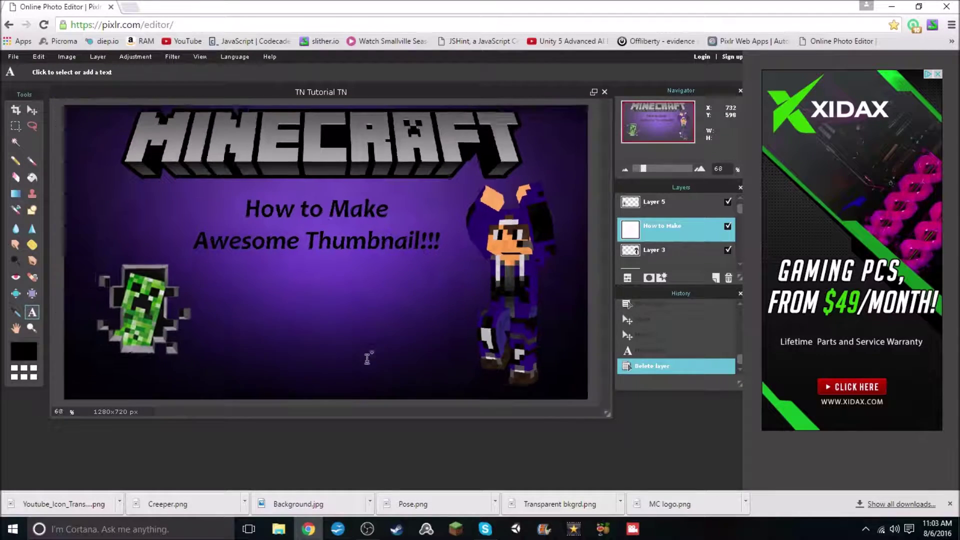
pyautogui.click(278, 529)
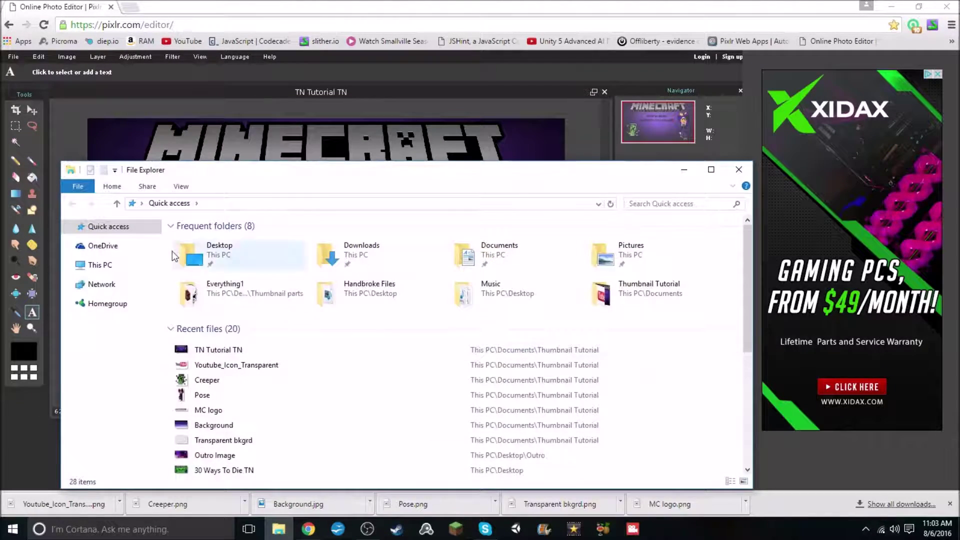
pyautogui.click(370, 258)
pyautogui.doubleClick(370, 258)
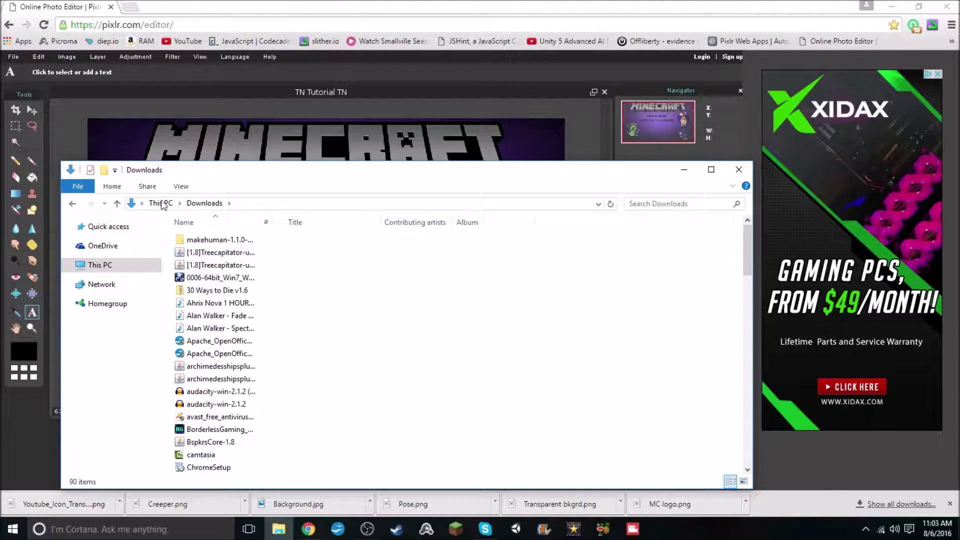
pyautogui.click(155, 204)
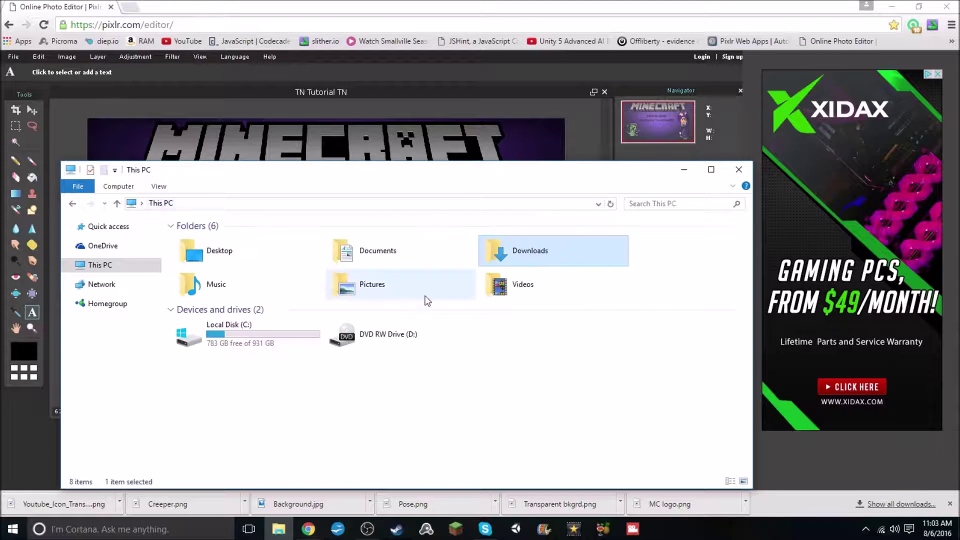
pyautogui.doubleClick(384, 250)
pyautogui.doubleClick(203, 278)
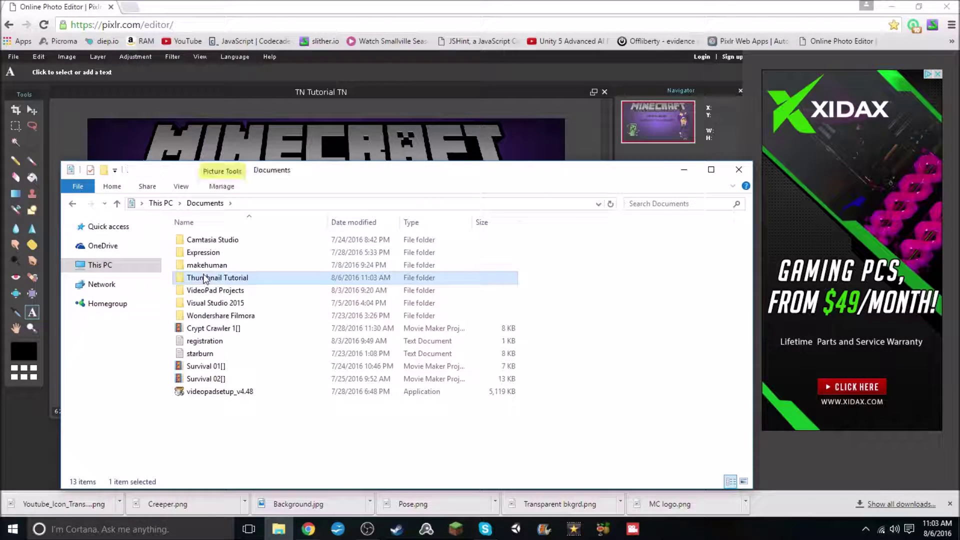
pyautogui.doubleClick(470, 270)
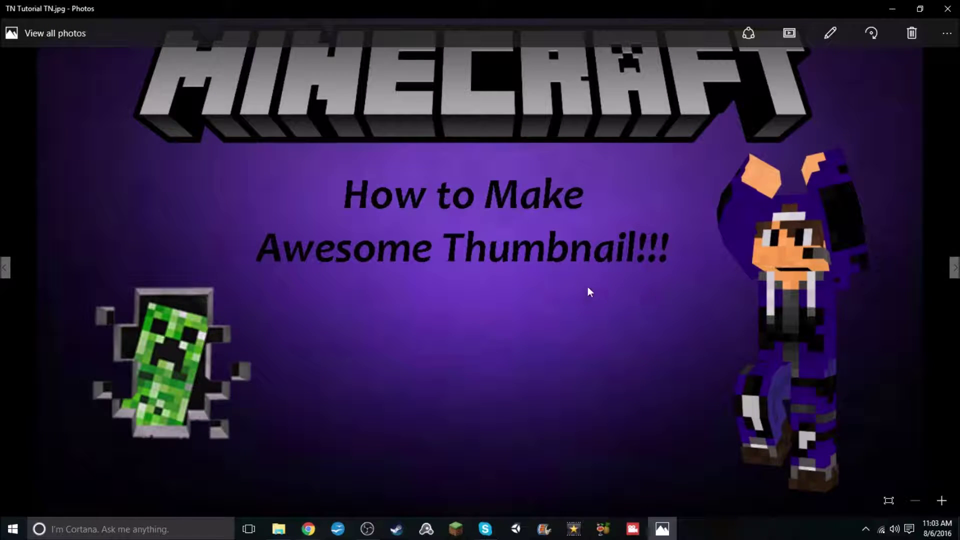
pyautogui.click(947, 9)
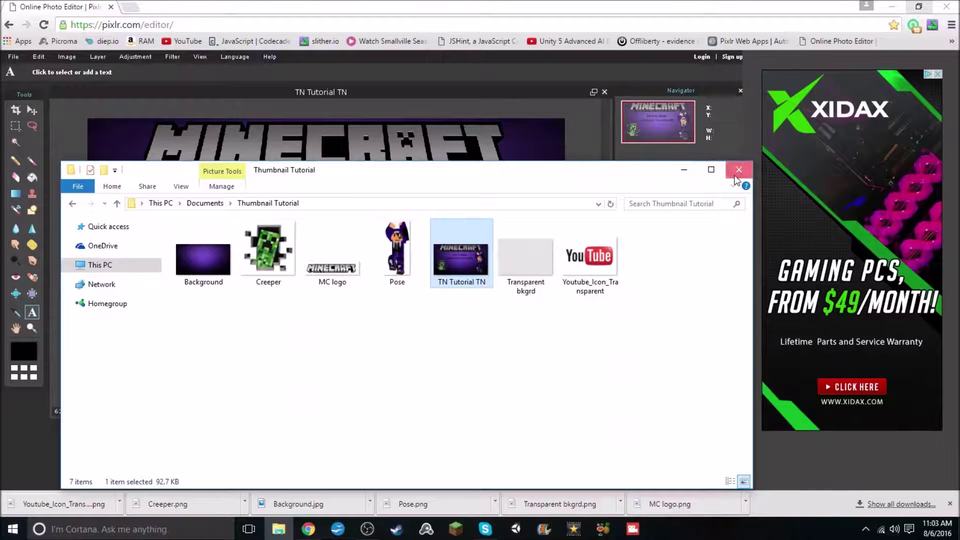
pyautogui.click(739, 169)
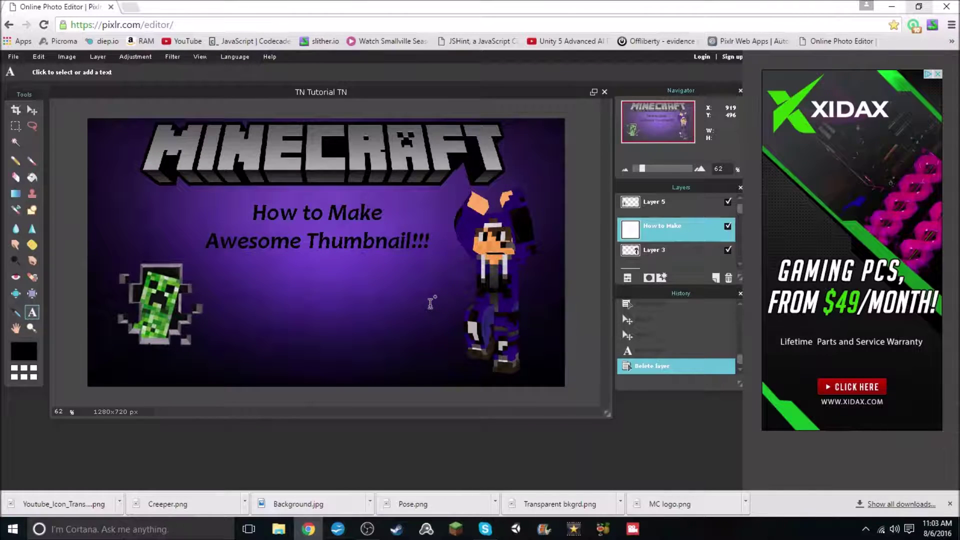
# Step: Go to flamingtext.com and look over its logo text designs
pyautogui.click(225, 25)
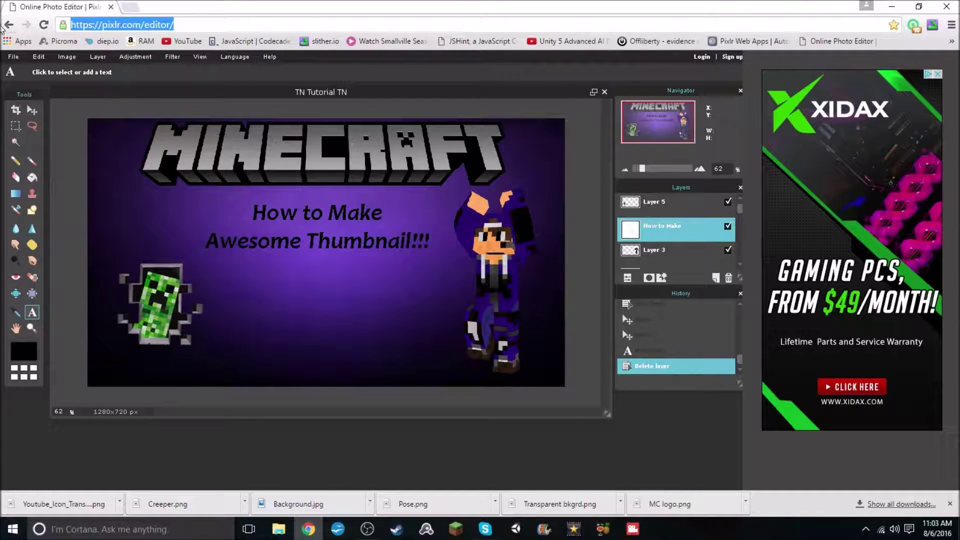
pyautogui.write('flamingtext.com')
pyautogui.press('Return')
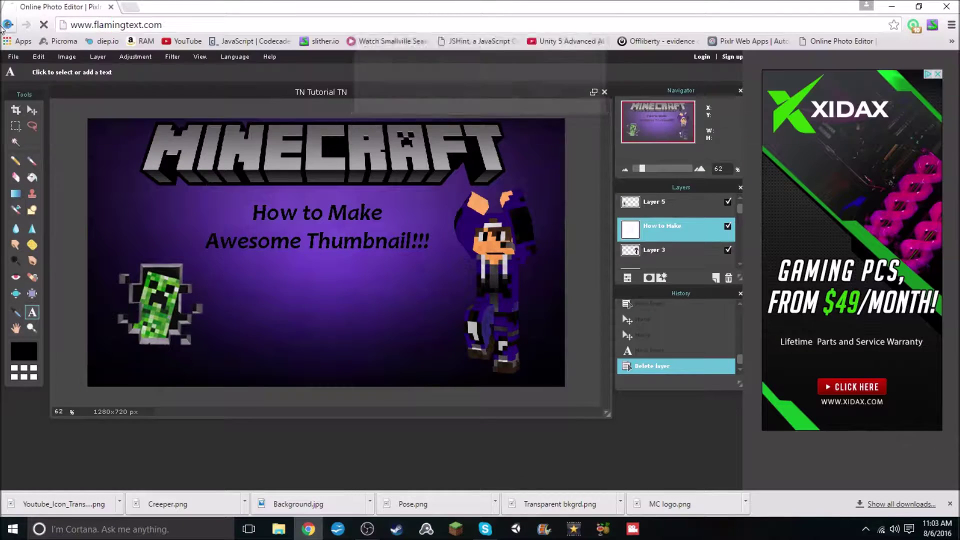
pyautogui.click(529, 93)
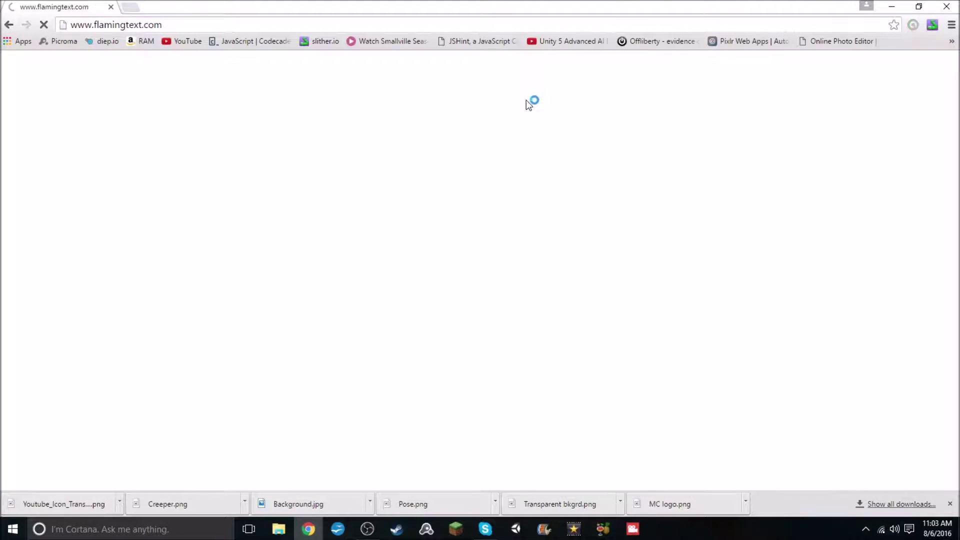
pyautogui.scroll(-8, 585, 358)
pyautogui.scroll(8, 586, 355)
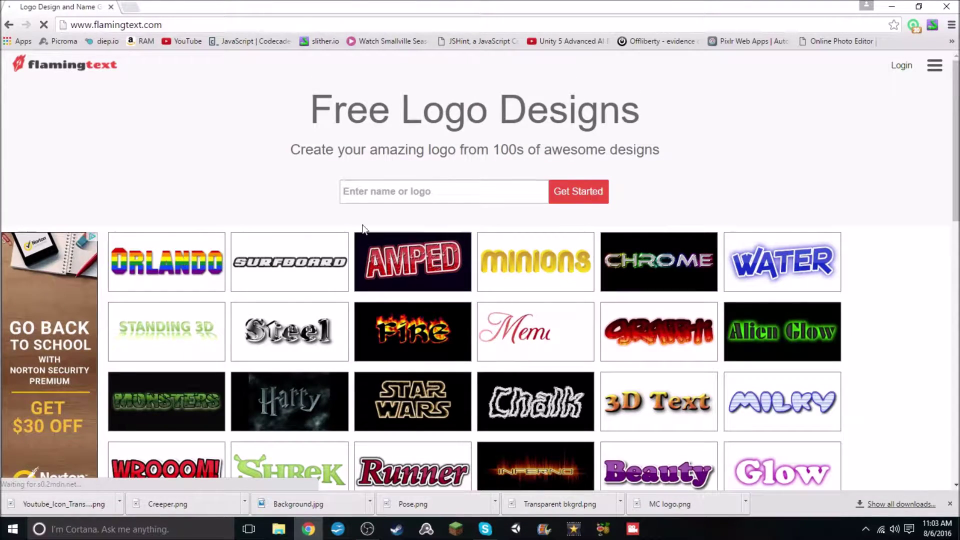